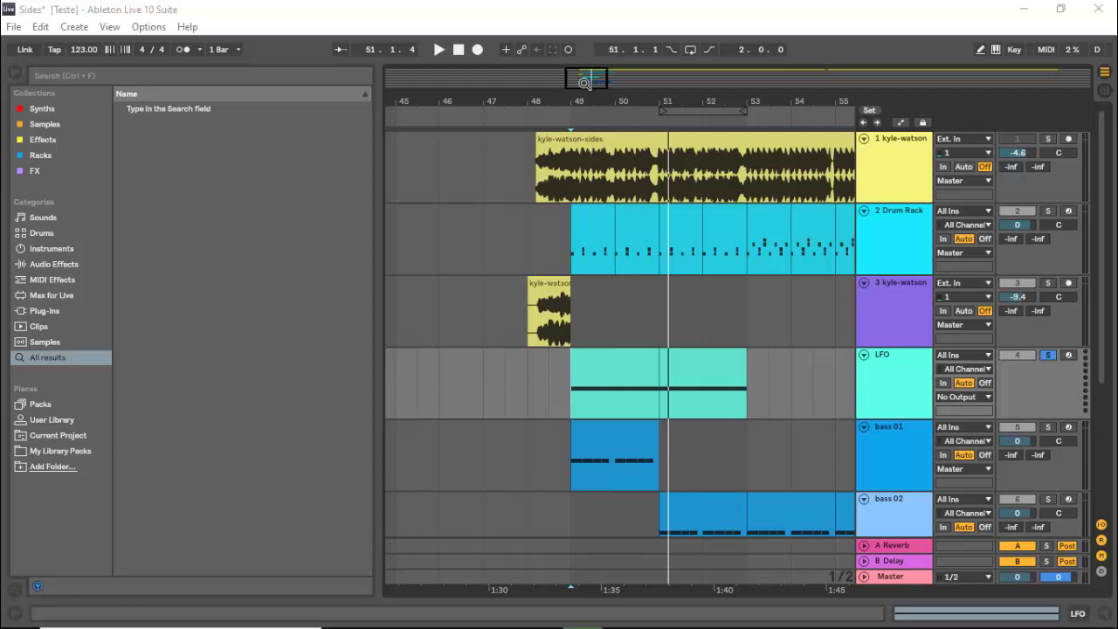
Solo the kyle-watson reference track and play it from the clip's start before bar 49.
left_click(547, 183)
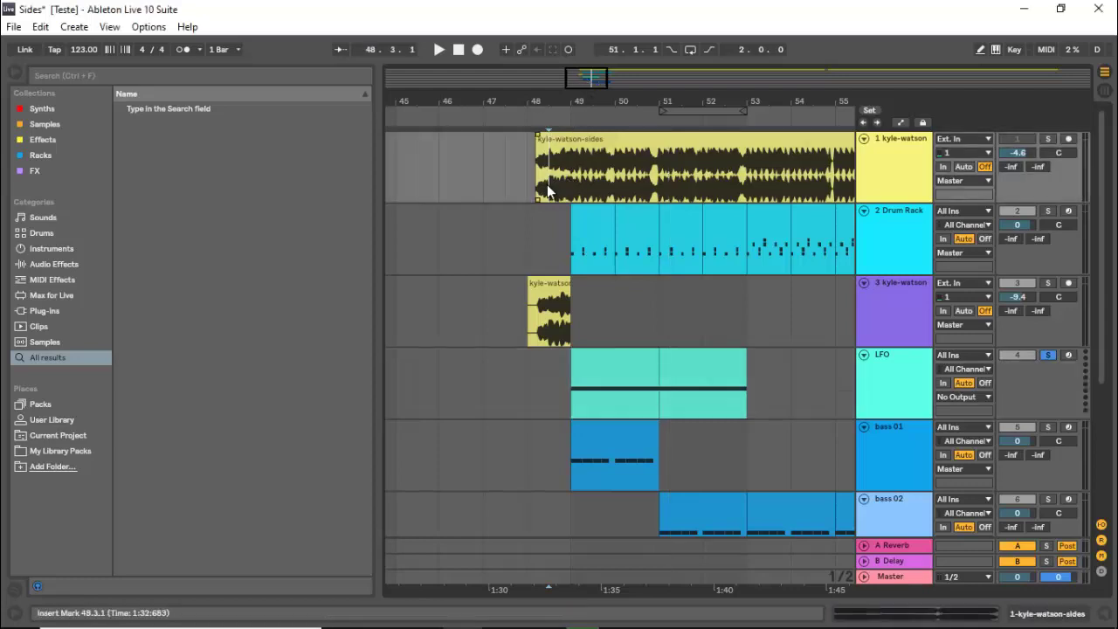
left_click(1048, 138)
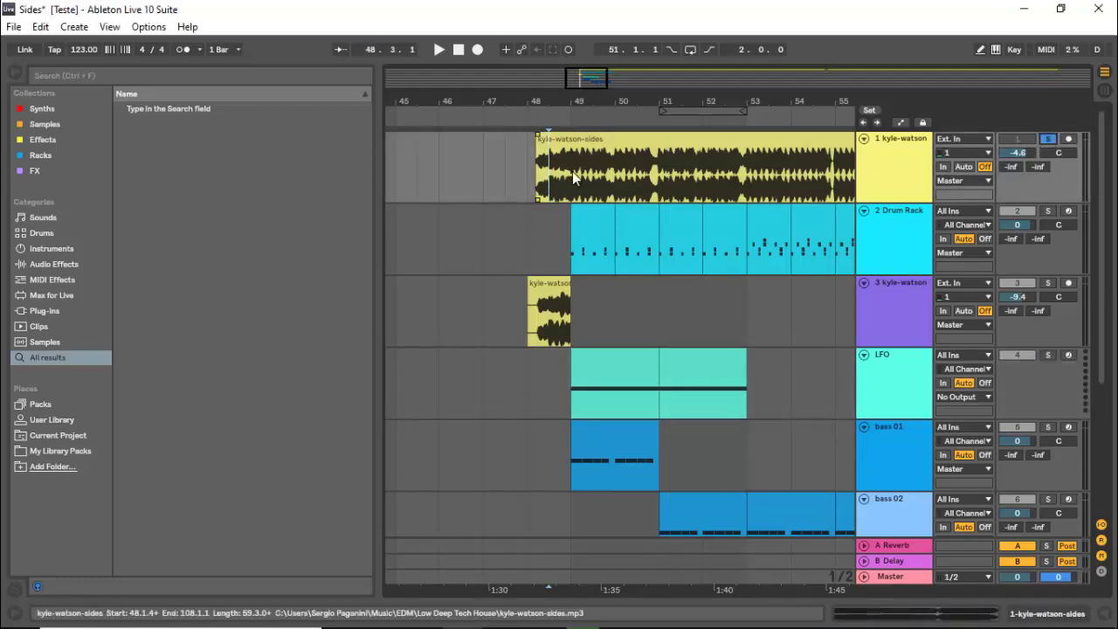
key("space")
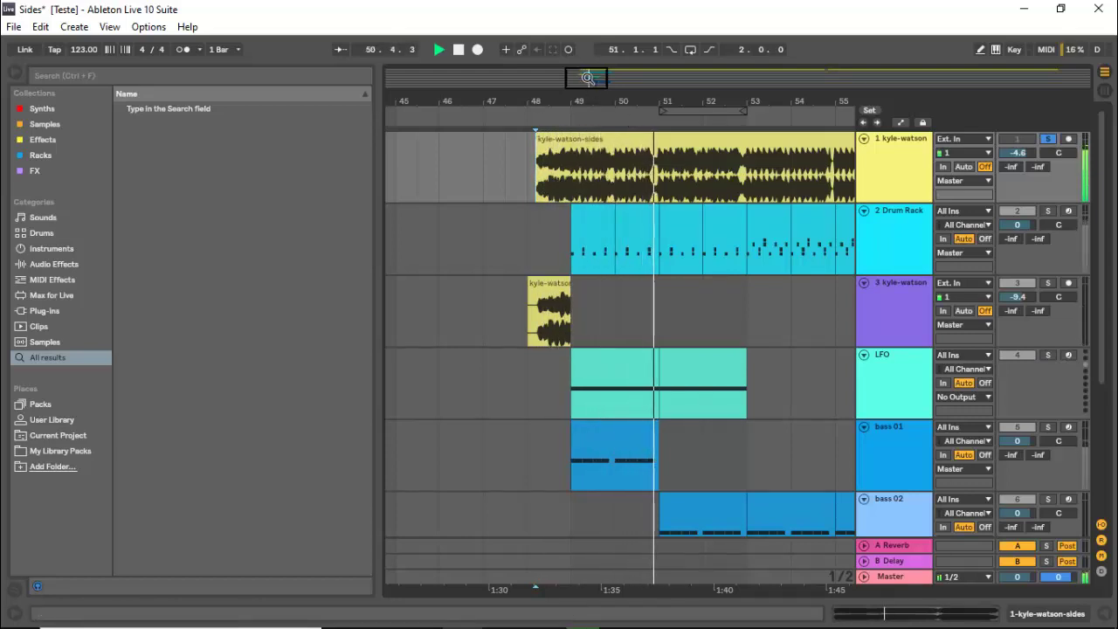
left_click(589, 79)
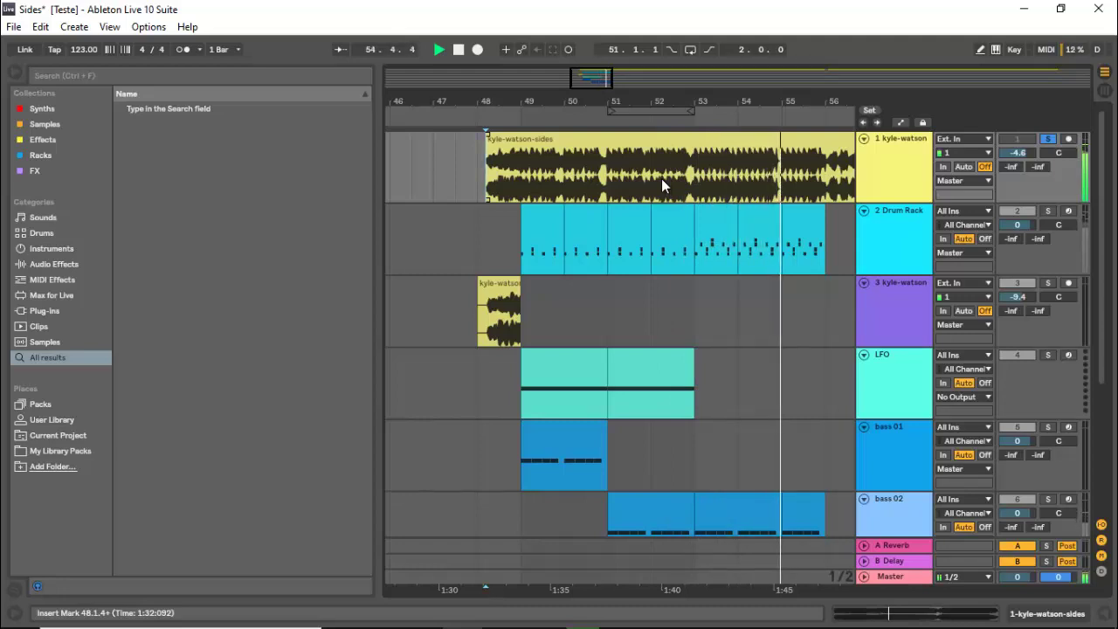
key("space")
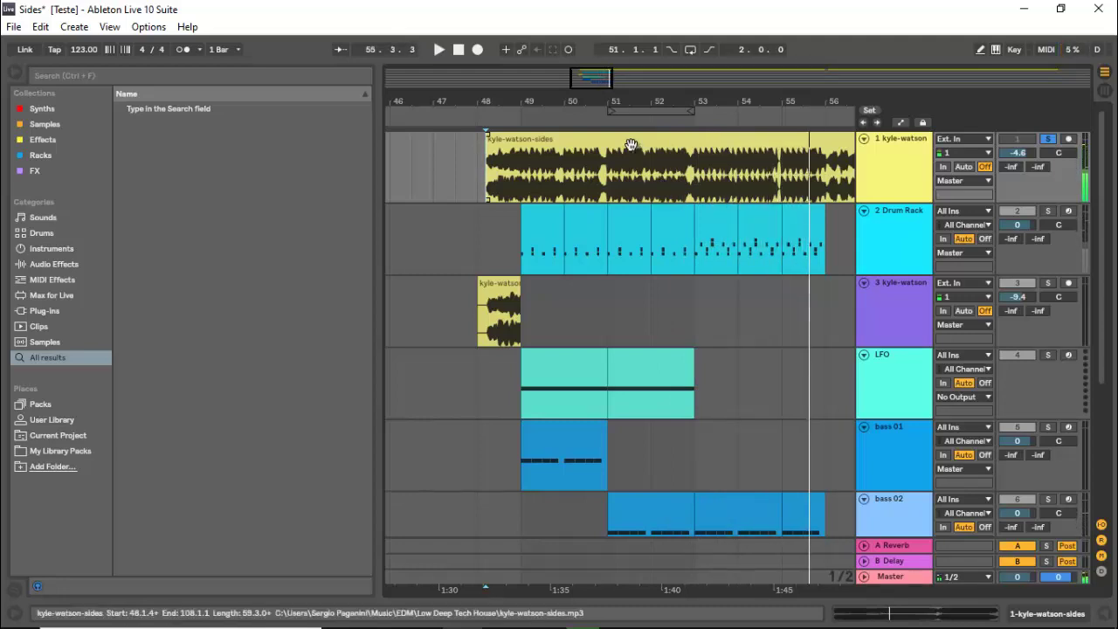
Replay the soloed reference track from bar 49 and stop playback after a few bars.
left_click_drag(585, 77, 586, 80)
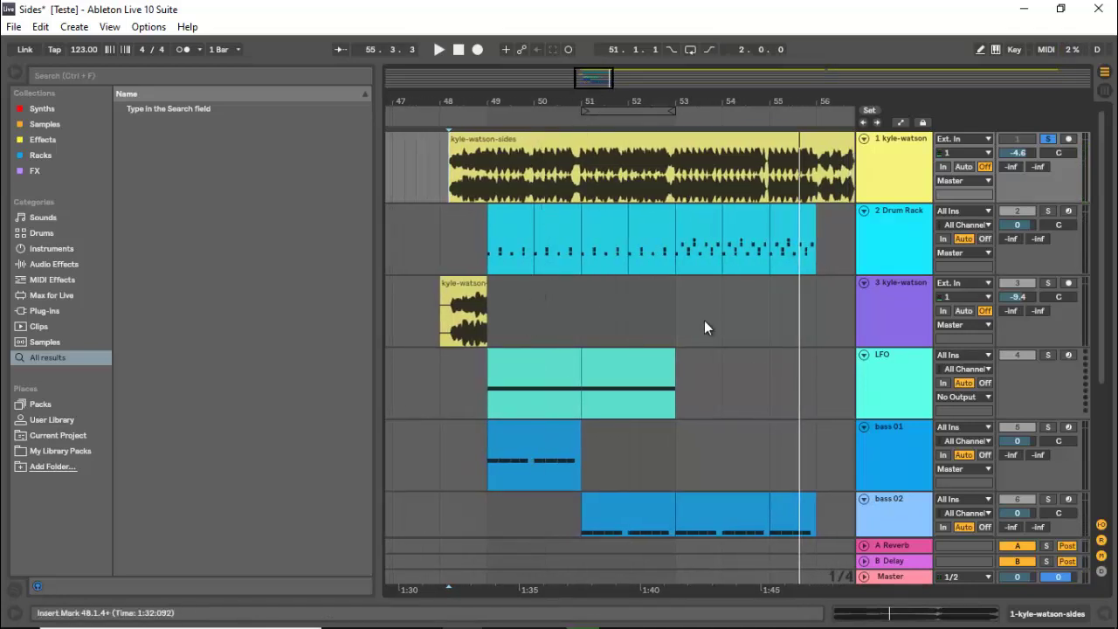
scroll(635, 305, "down", 1)
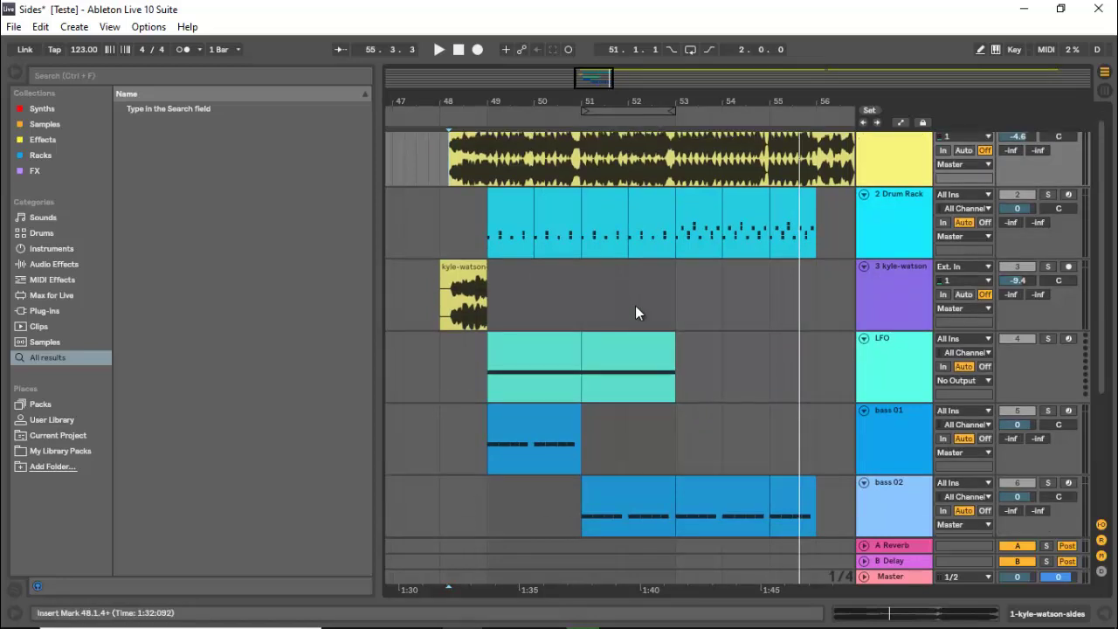
scroll(635, 305, "up", 1)
left_click(489, 177)
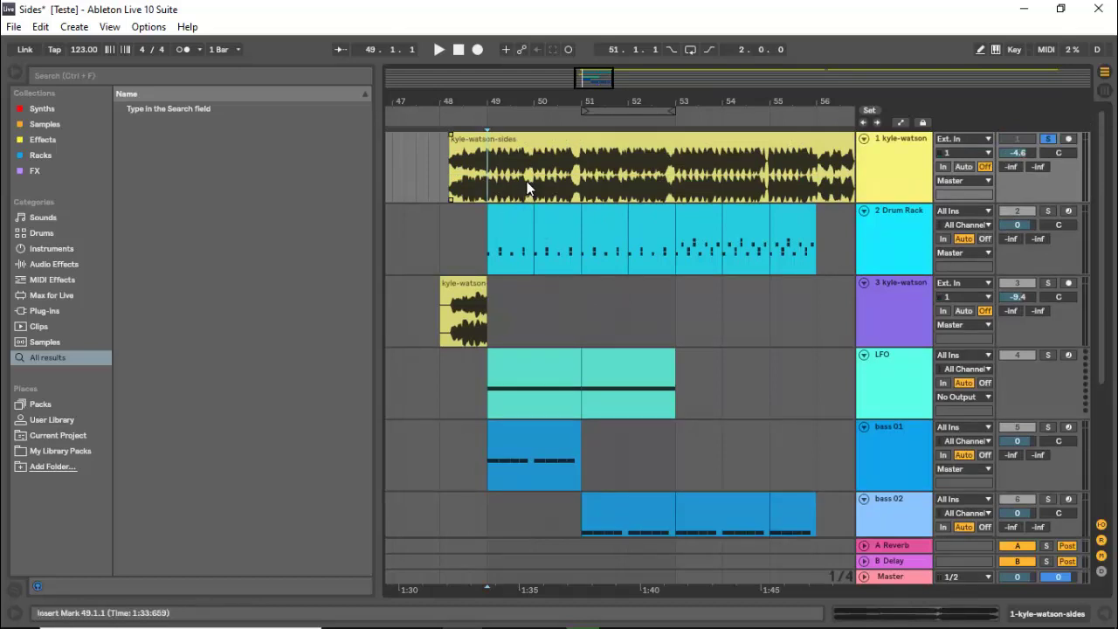
key("space")
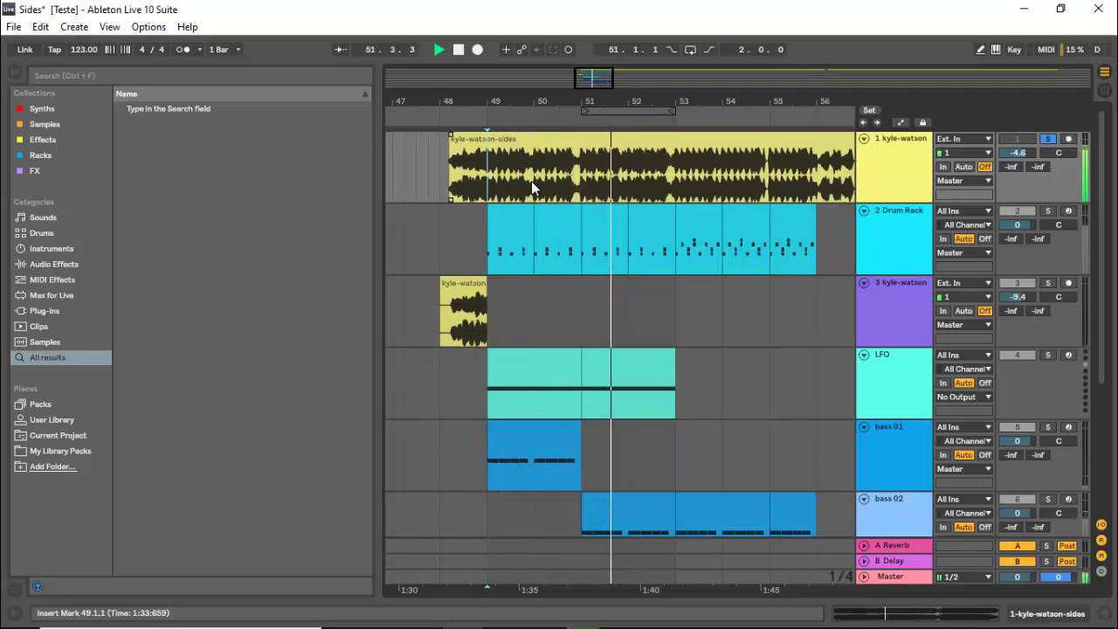
key("space")
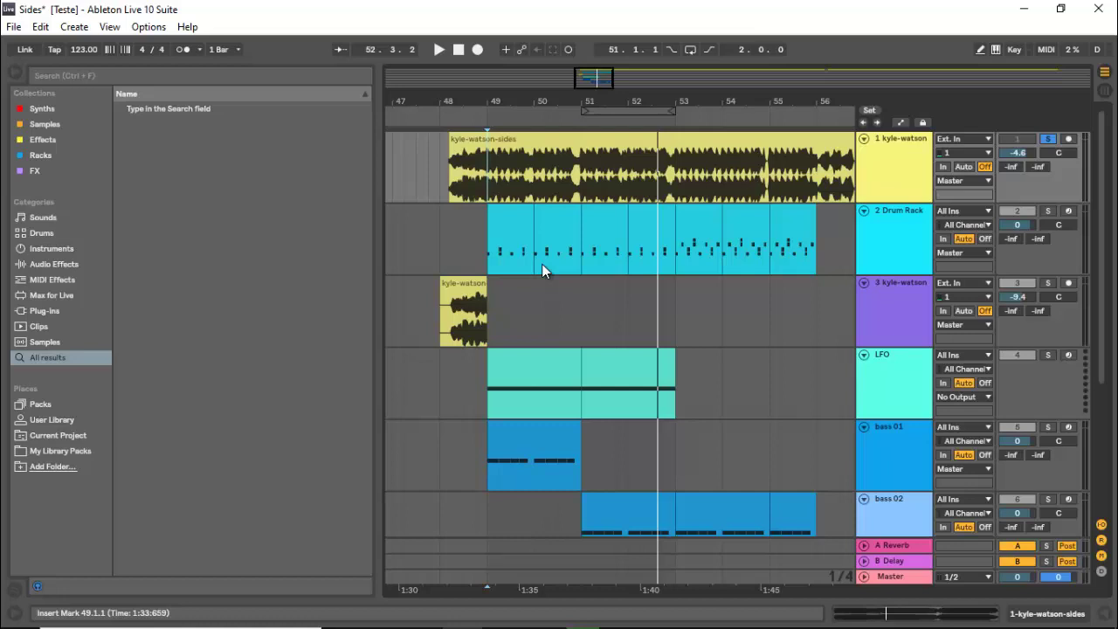
Solo the LFO track, search the browser for "massive" and load the Massive synth onto that track.
left_click(1045, 360)
double_click(914, 374)
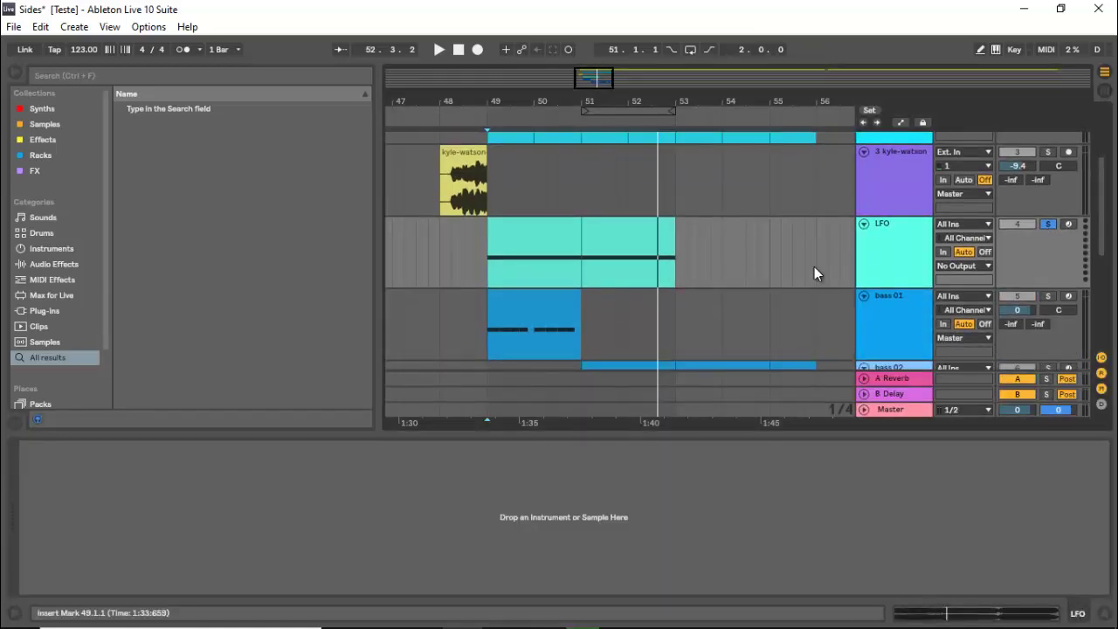
key("ctrl+f")
type("massive")
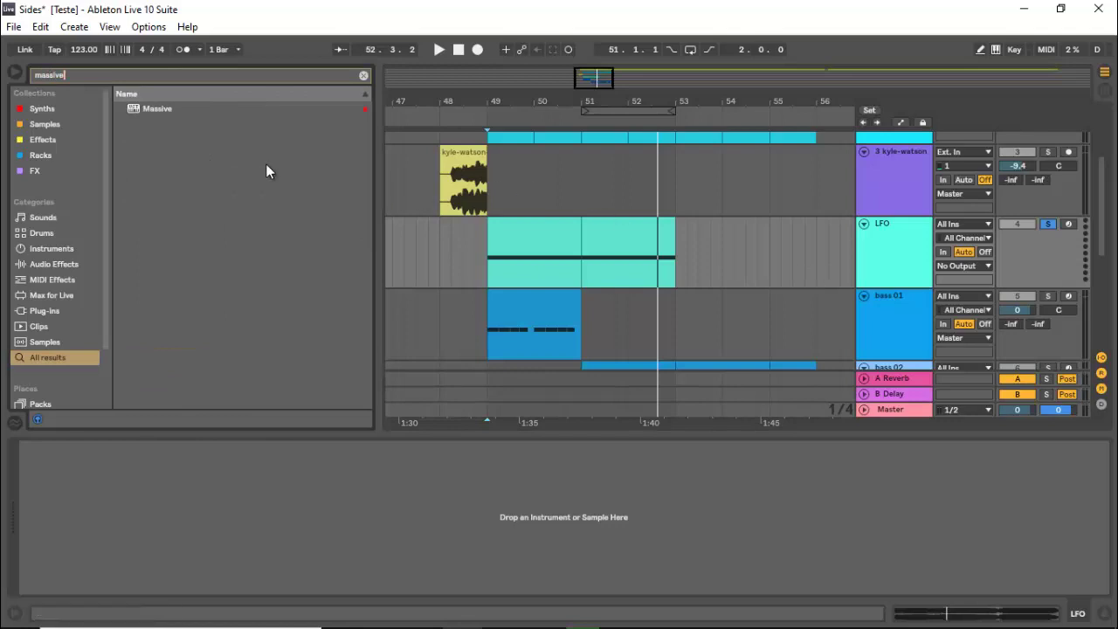
left_click_drag(152, 106, 581, 260)
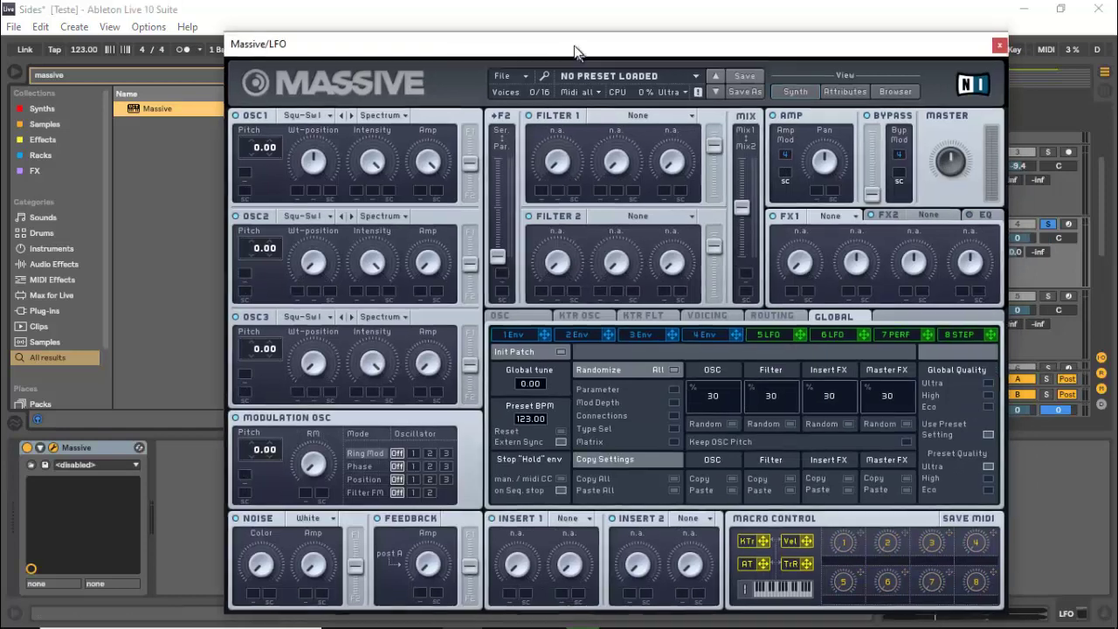
Start a new sound in Massive to replace the default patch and close the plug-in window.
left_click_drag(579, 50, 568, 26)
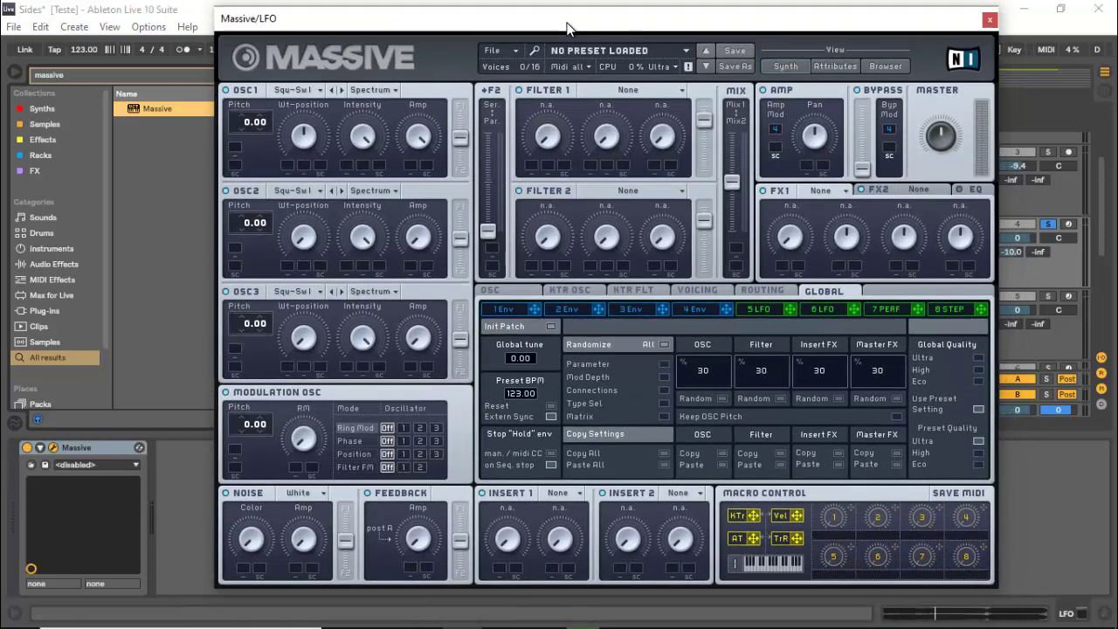
left_click(514, 53)
left_click(516, 52)
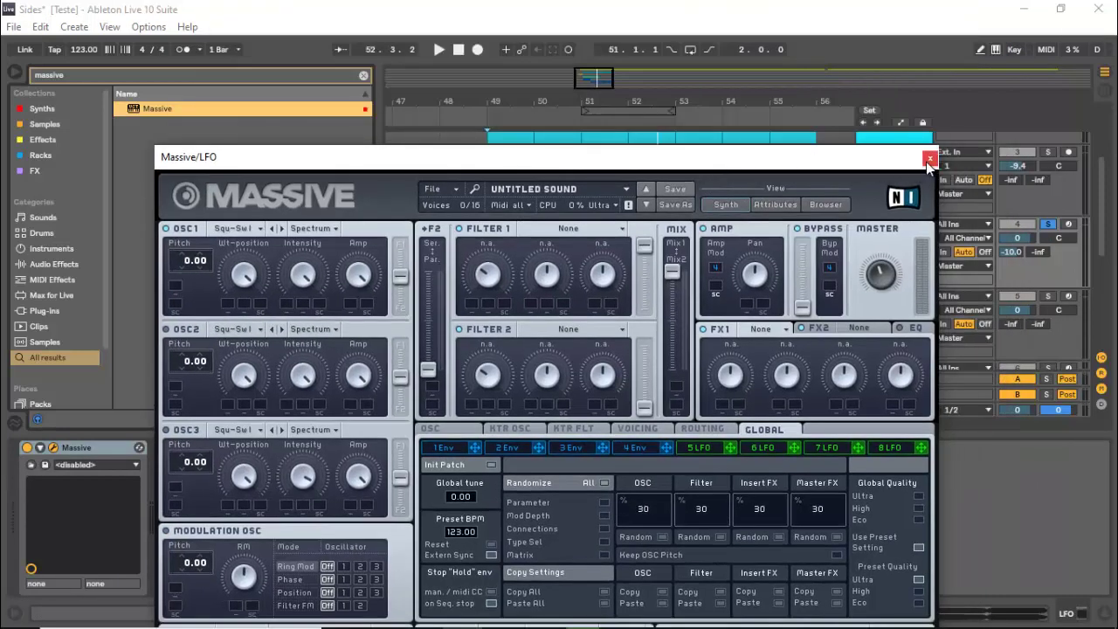
left_click(927, 161)
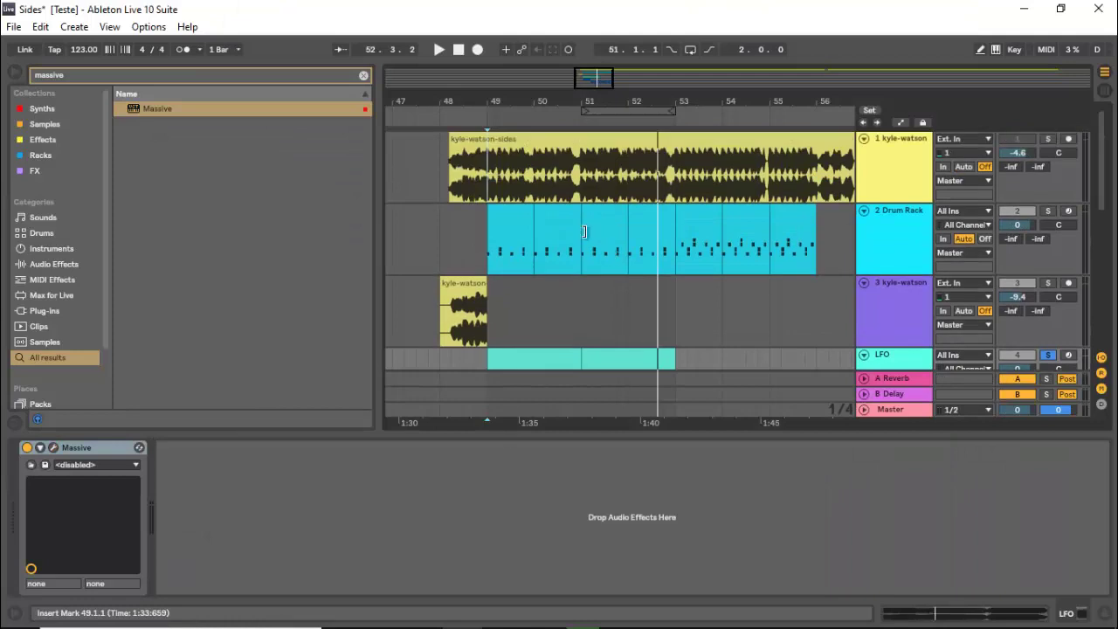
Solo the reference track and listen to its bass passages from bar 49 and from bar 51.
left_click(1048, 139)
key("space")
left_click(489, 166)
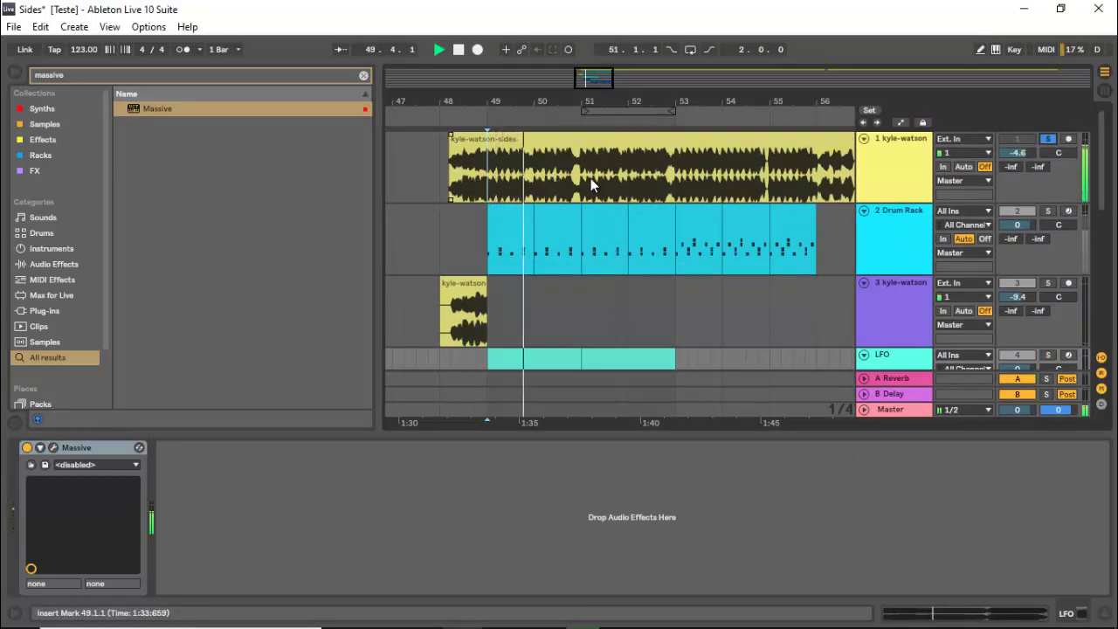
key("space")
left_click(582, 177)
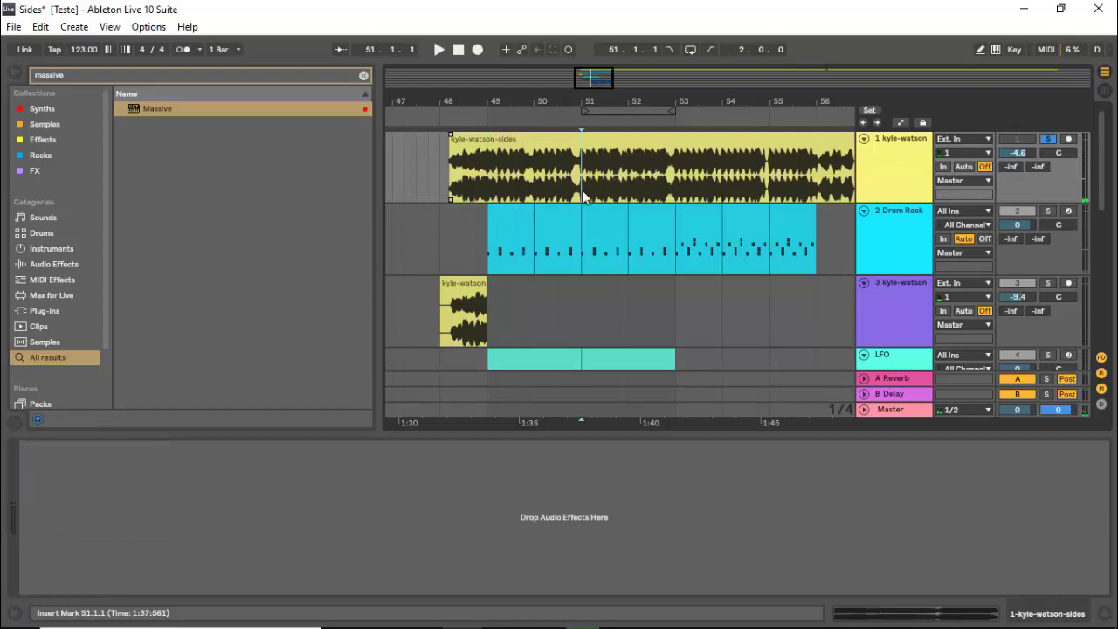
key("space")
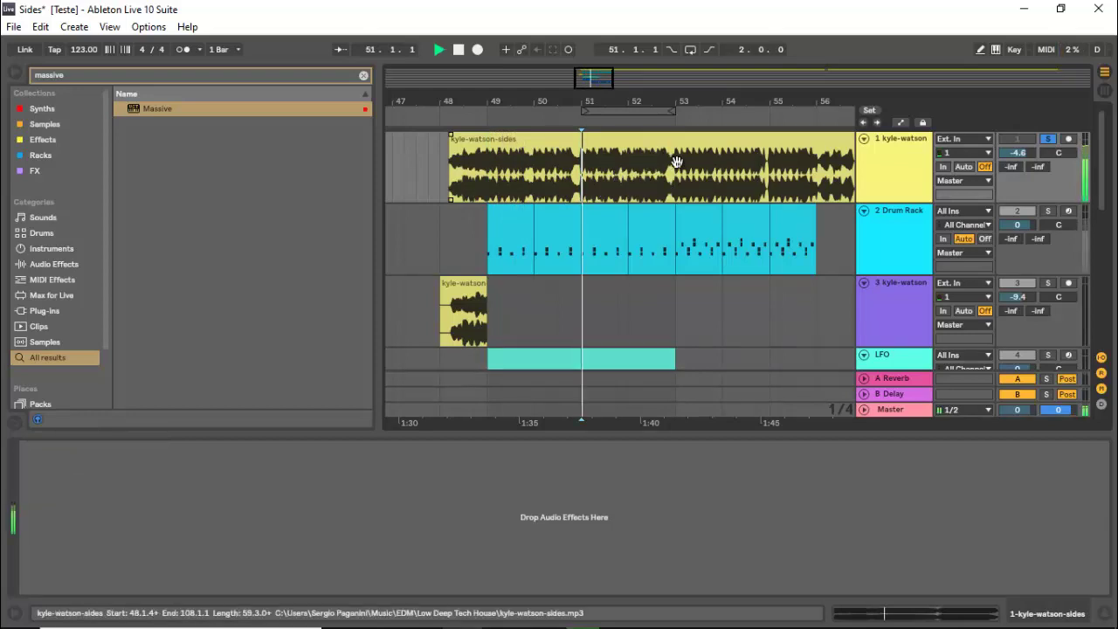
Solo the LFO track and play its first clip from bar 49 to hear the new Massive sound.
scroll(677, 161, "down", 2)
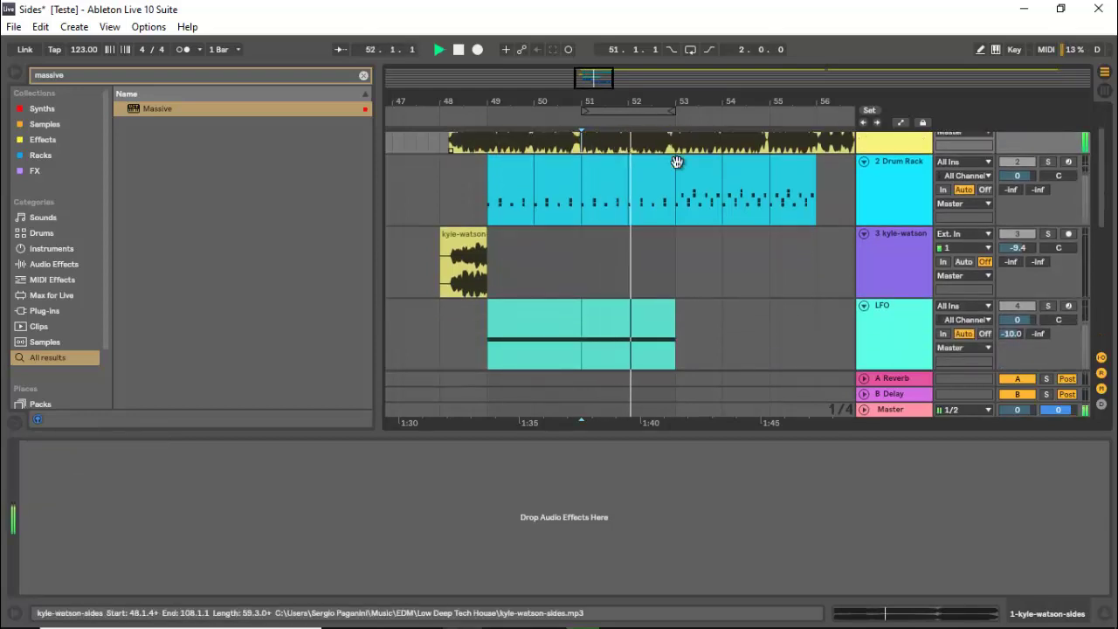
key("ctrl+alt+l")
key("space")
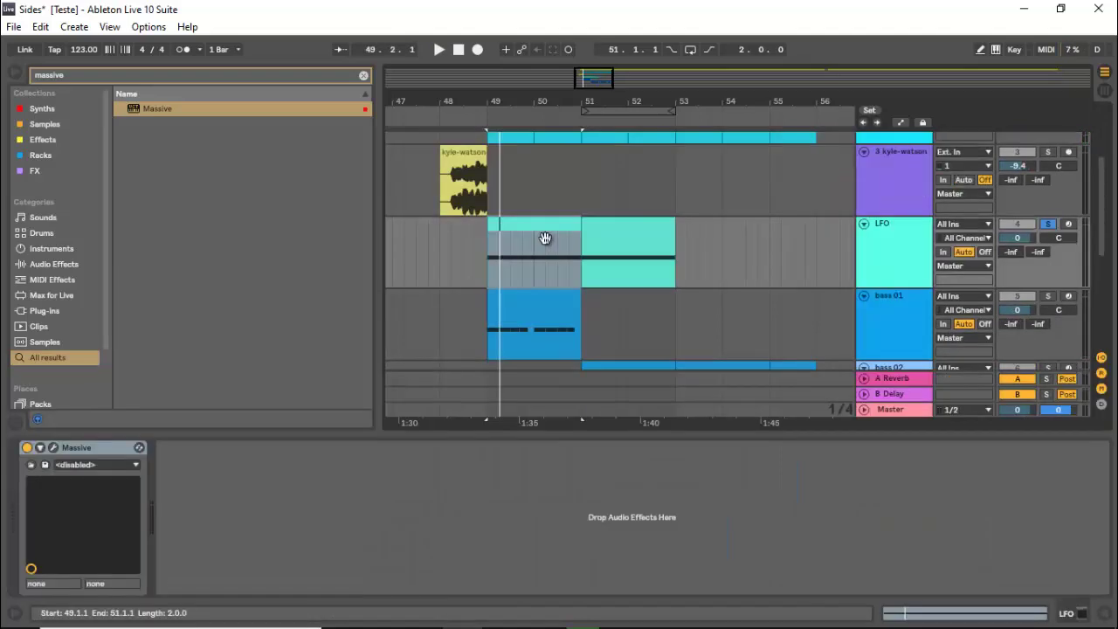
key("space")
key("space")
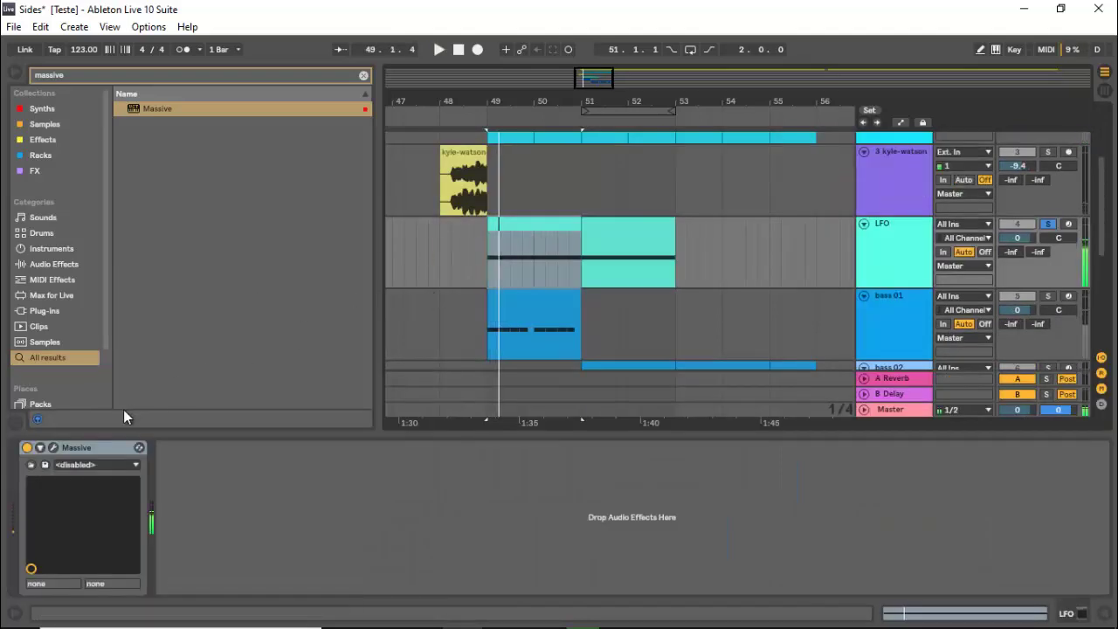
Open the first LFO clip to inspect its MIDI notes, then hide the clip view.
double_click(524, 220)
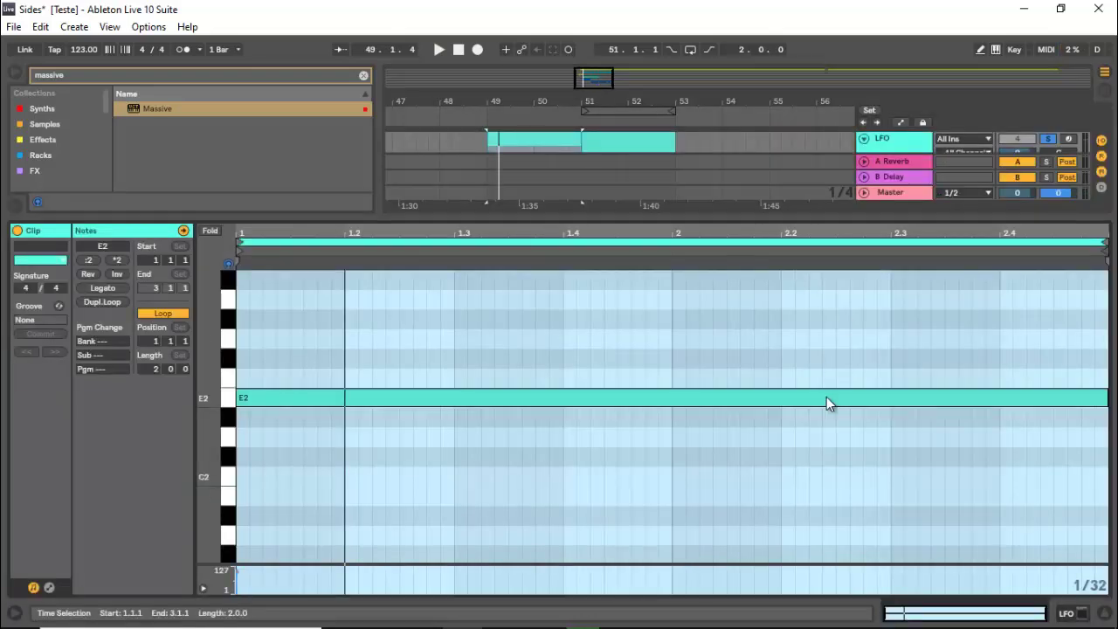
key("ctrl+alt+l")
scroll(664, 437, "up", 2)
scroll(626, 442, "up", 2)
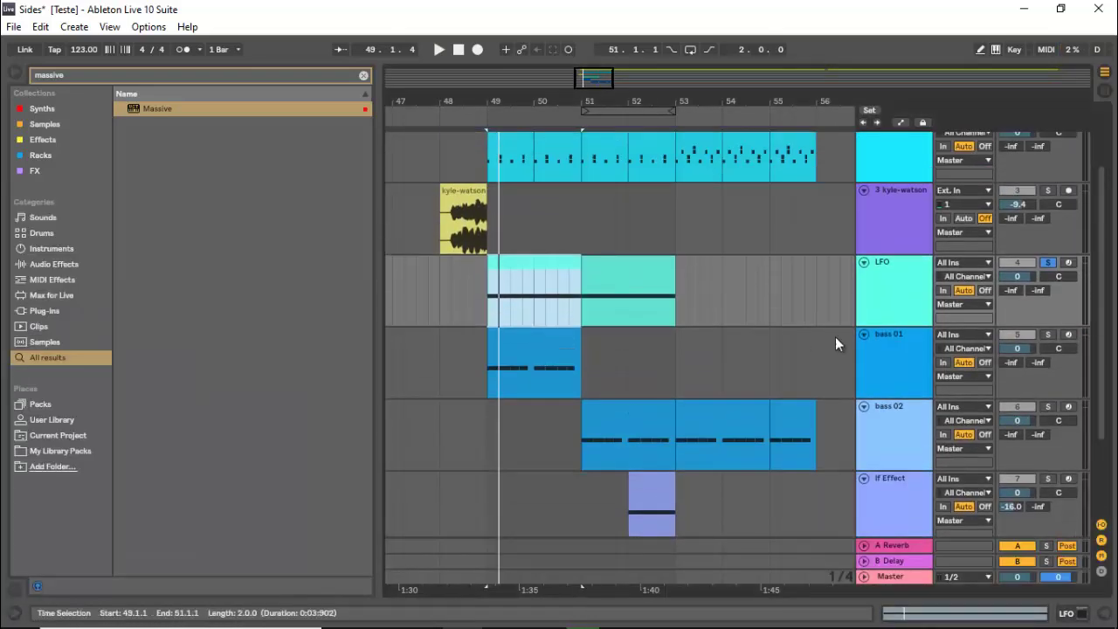
Reopen Massive on the LFO track and compare by soloing the reference track, then the LFO track again.
double_click(881, 283)
left_click(53, 447)
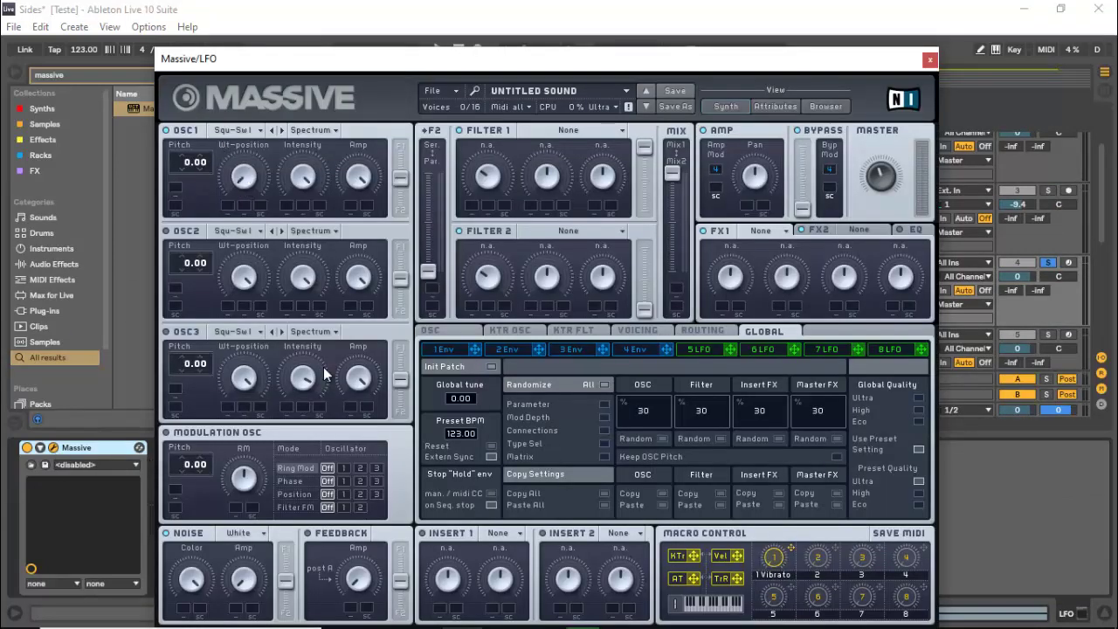
scroll(1019, 189, "up", 3)
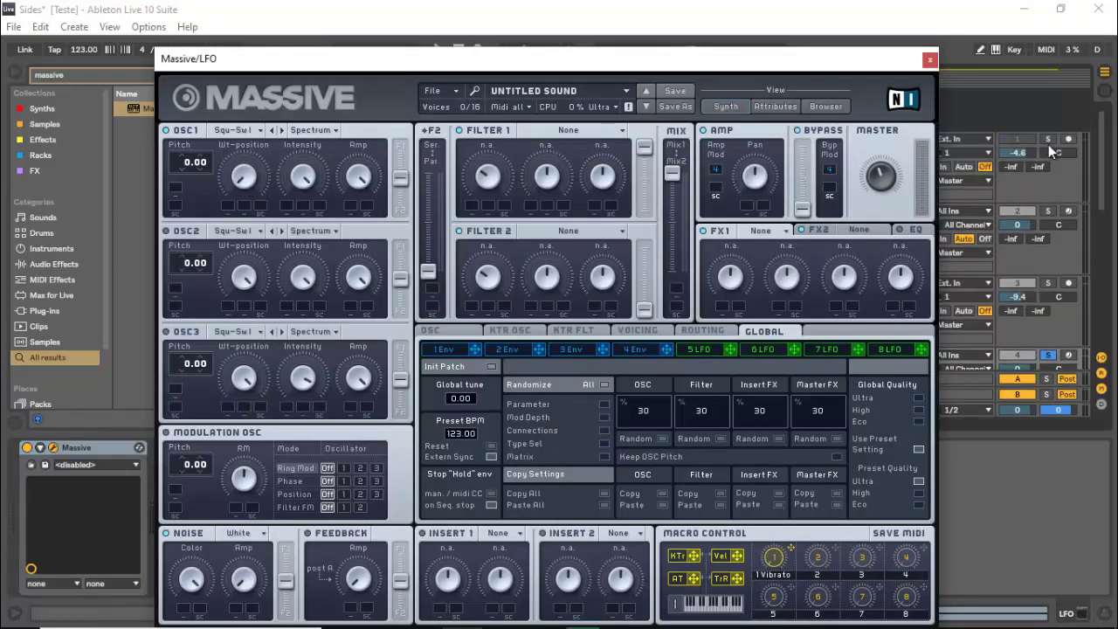
left_click(1048, 140)
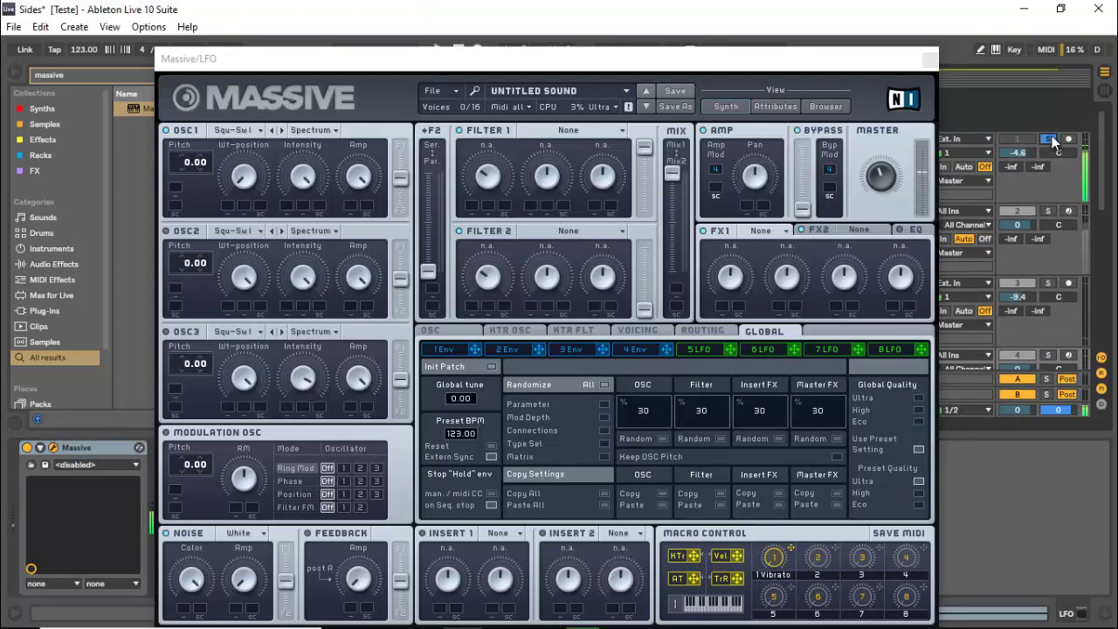
scroll(1045, 214, "down", 1)
scroll(1046, 214, "down", 2)
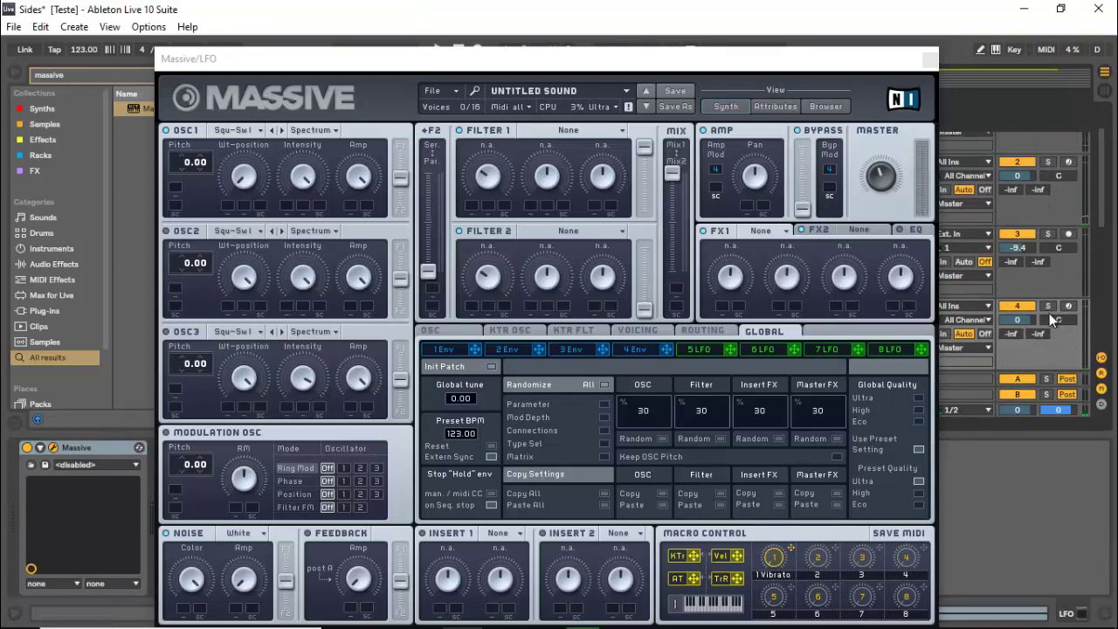
left_click(1048, 306)
In Massive's voicing settings, set Unisono to 5 and enable Pitch Cutoff and Pan Position spread, raising both slightly.
left_click(656, 332)
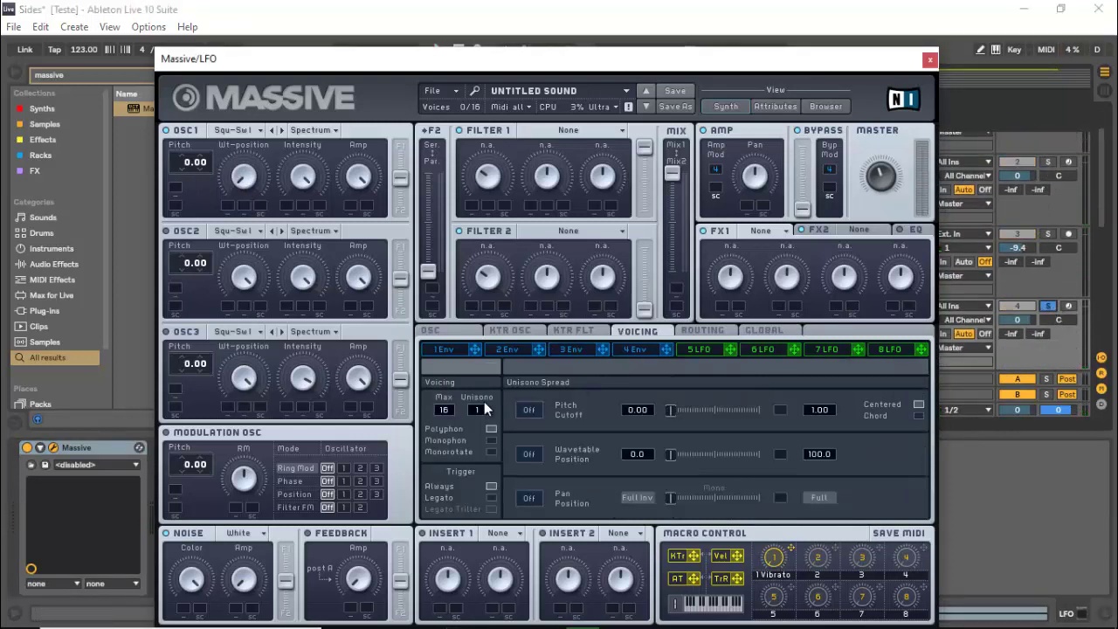
left_click_drag(481, 409, 483, 396)
left_click(528, 410)
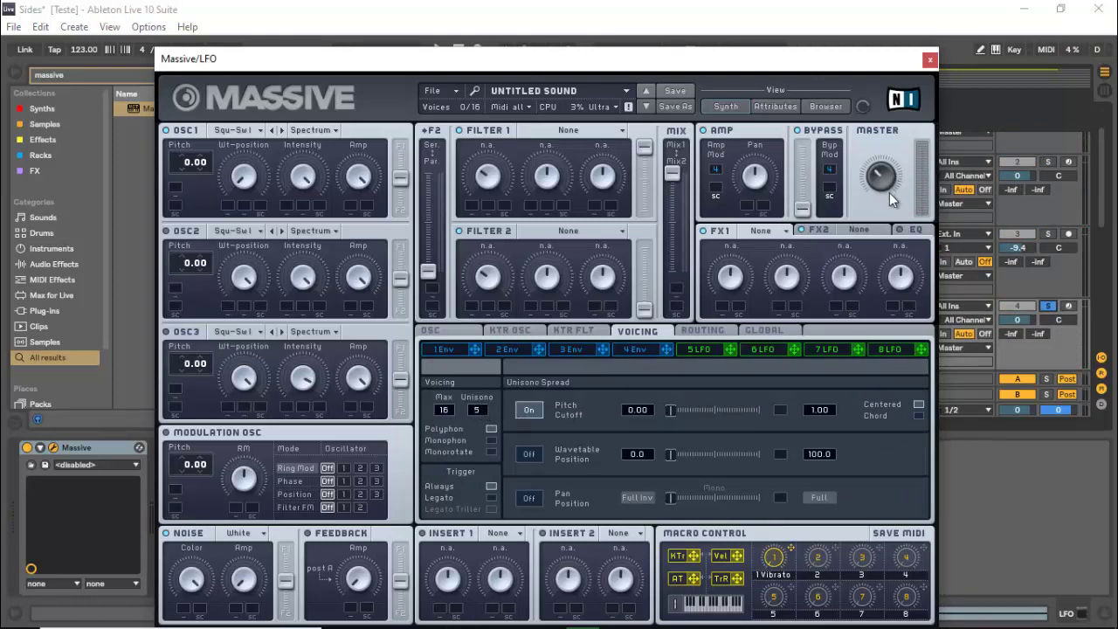
left_click_drag(672, 412, 684, 411)
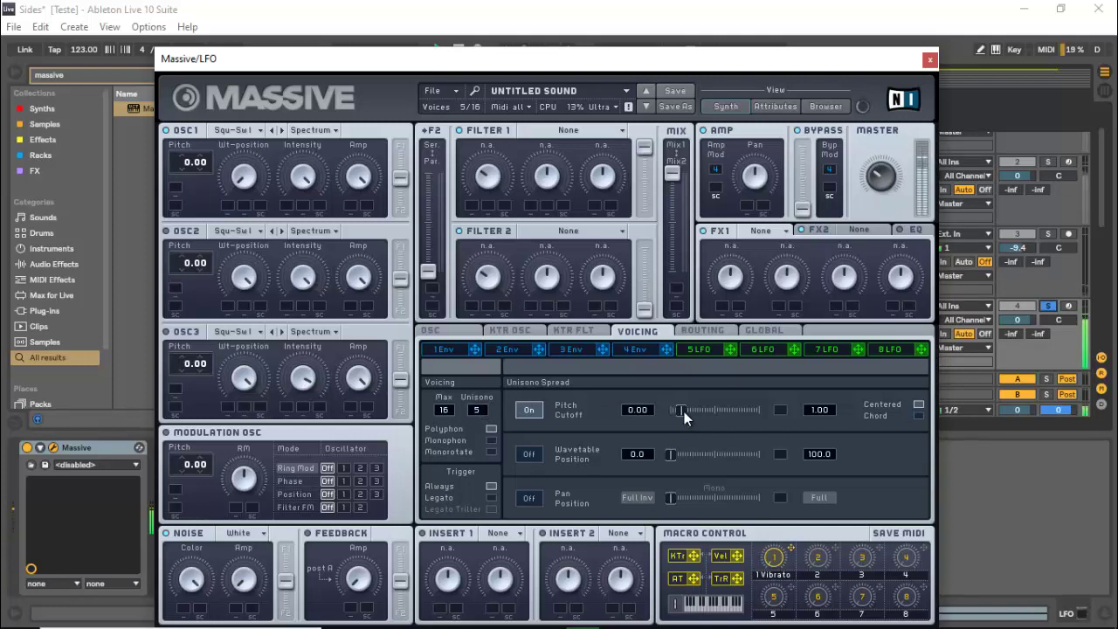
left_click(529, 497)
left_click_drag(674, 497, 682, 498)
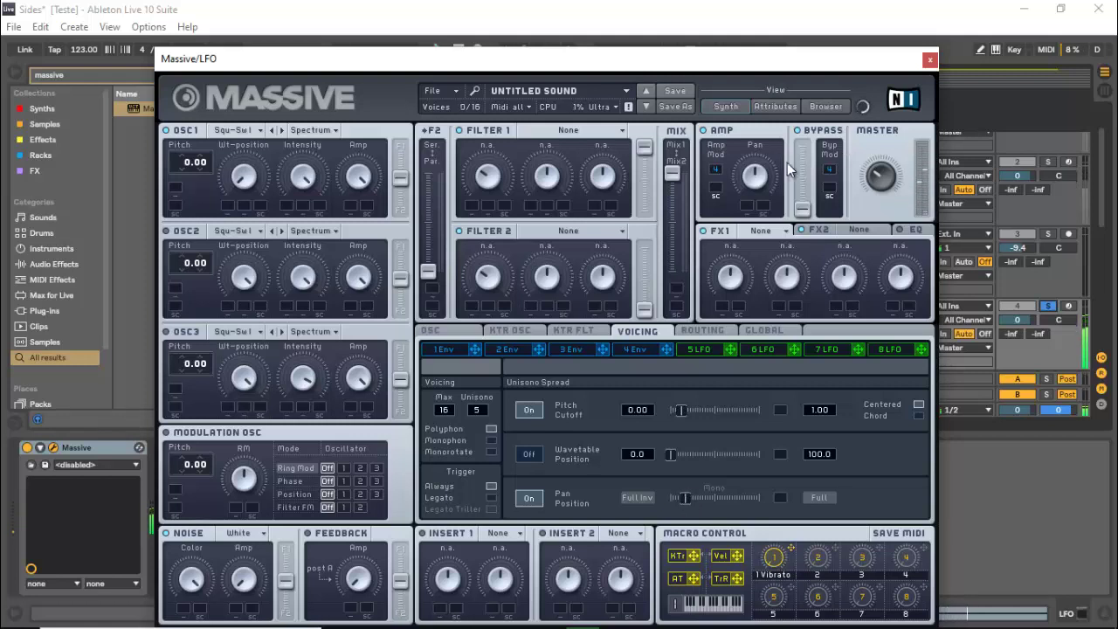
Set Massive's Filter 1 type to Bandpass.
left_click(568, 132)
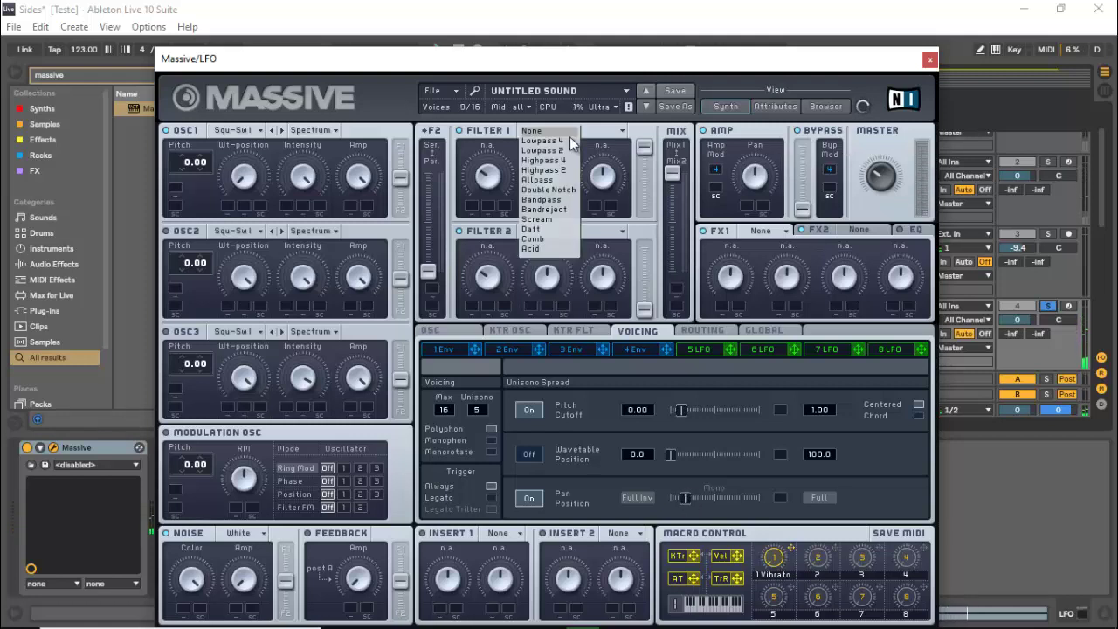
left_click(558, 200)
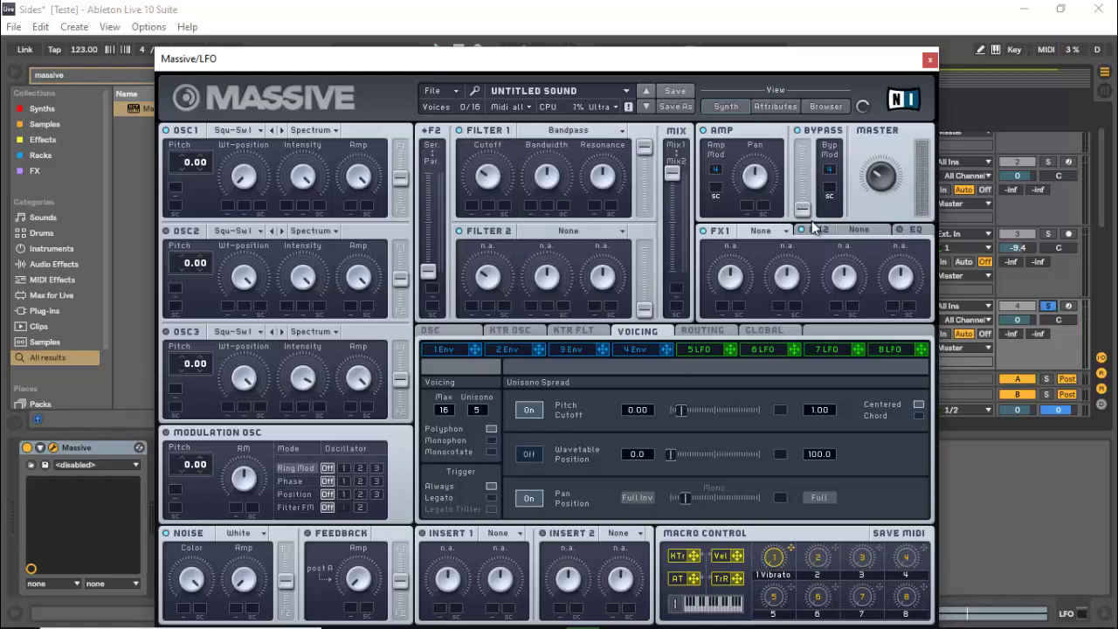
scroll(975, 239, "up", 2)
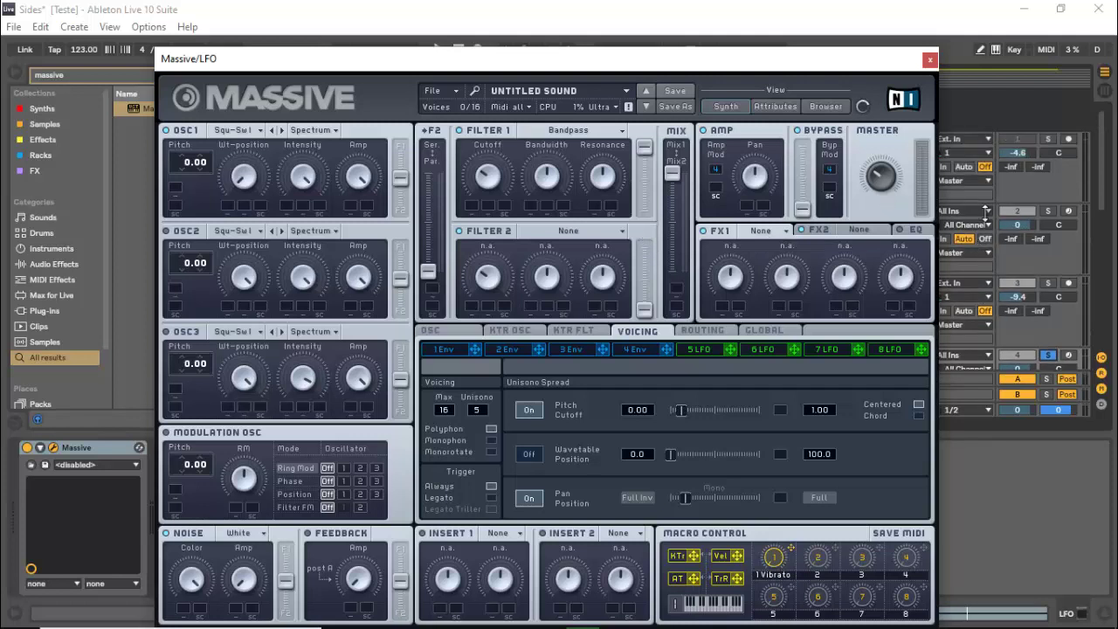
Solo the main reference track and then the track 3 excerpt for comparison, and slightly lower Filter 1's Bandwidth and Resonance in Massive.
left_click(1047, 139)
scroll(1046, 158, "down", 2)
left_click(1048, 218)
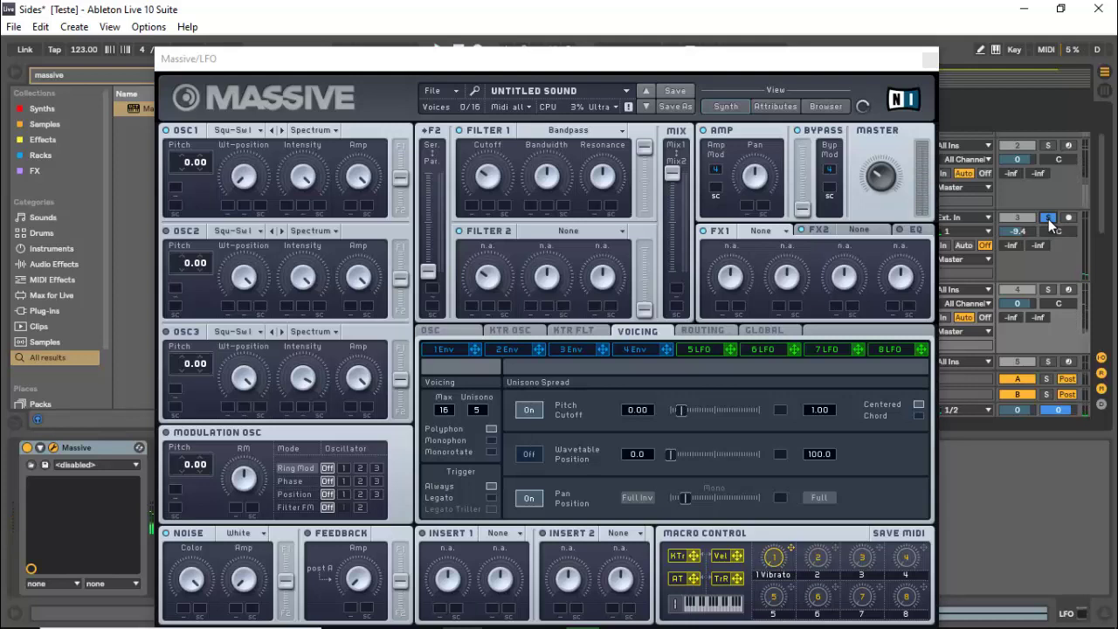
scroll(1001, 247, "up", 2)
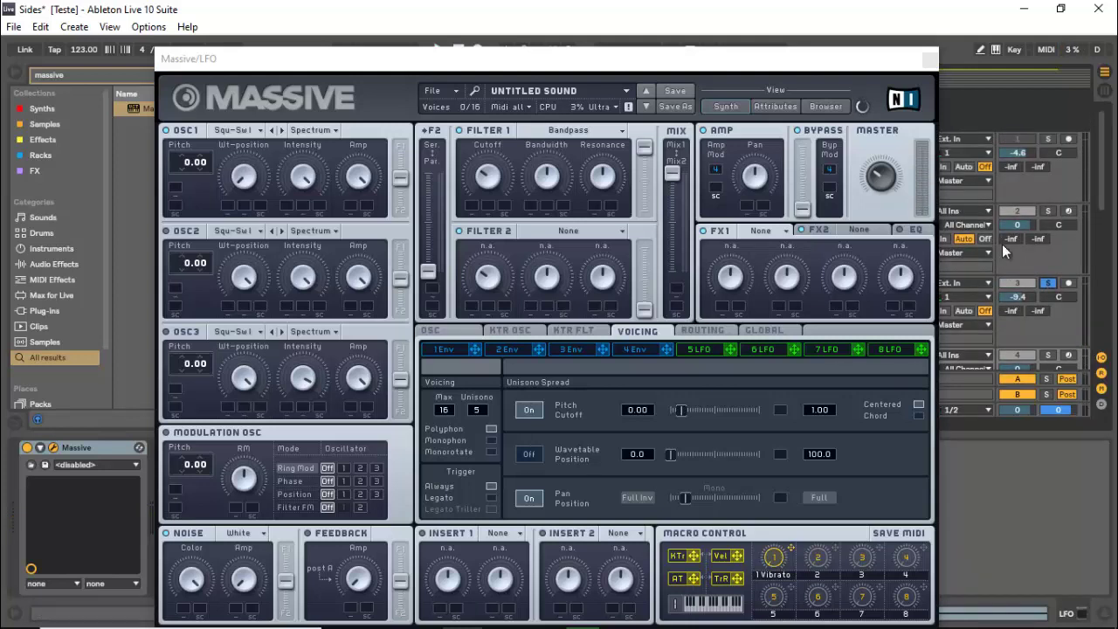
left_click(545, 194)
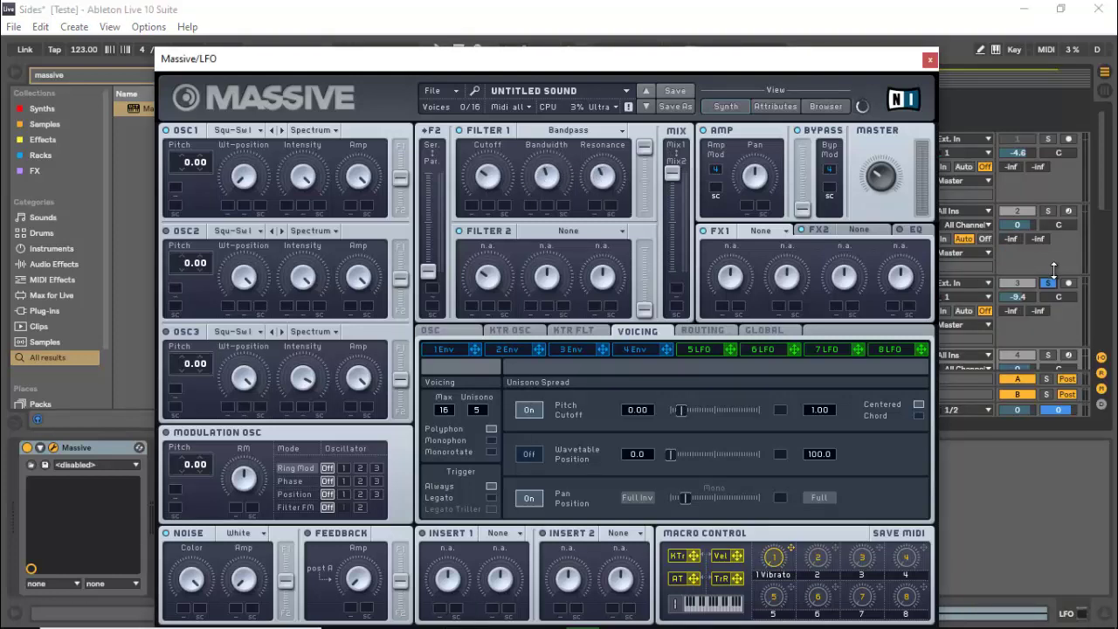
Solo the Drum Rack and then the LFO track, and raise Massive's Filter 1 Cutoff slightly during playback.
left_click(1050, 211)
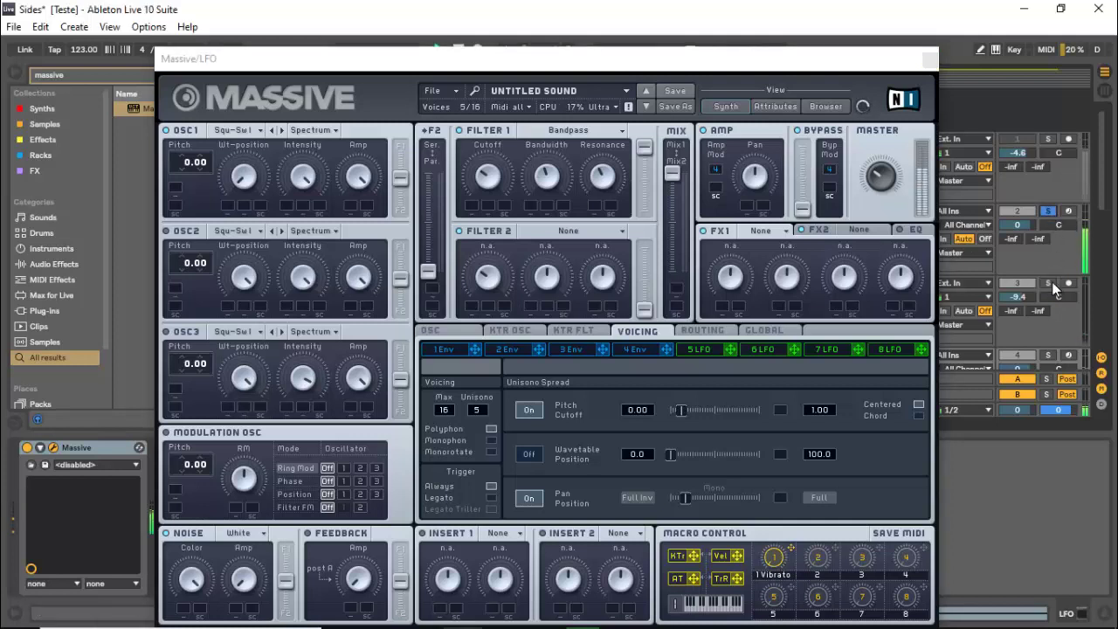
left_click(1049, 355)
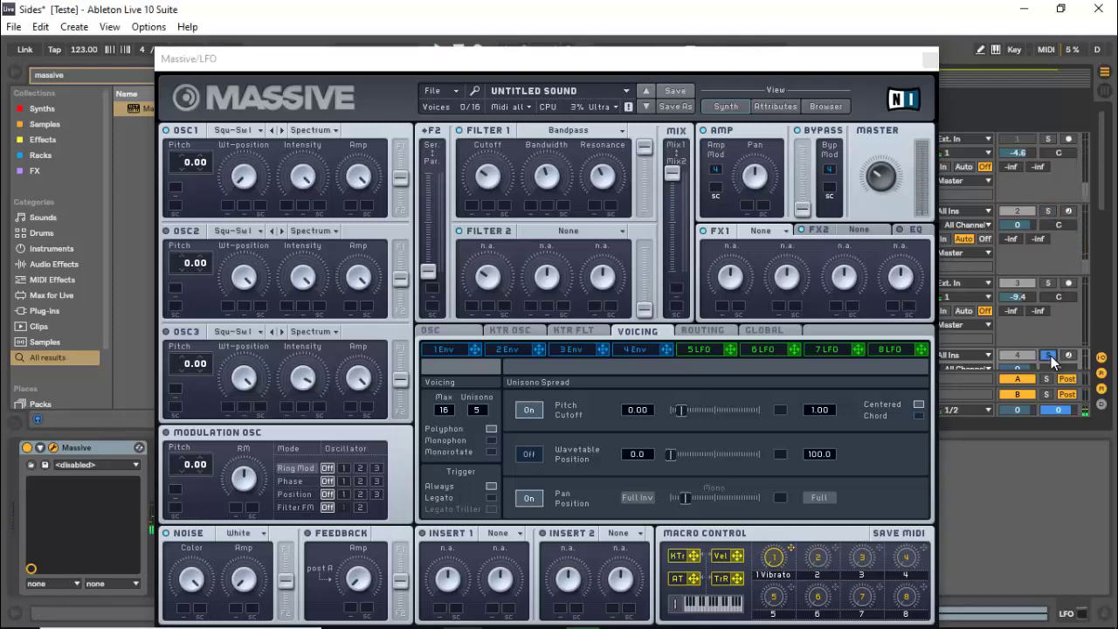
left_click(502, 194)
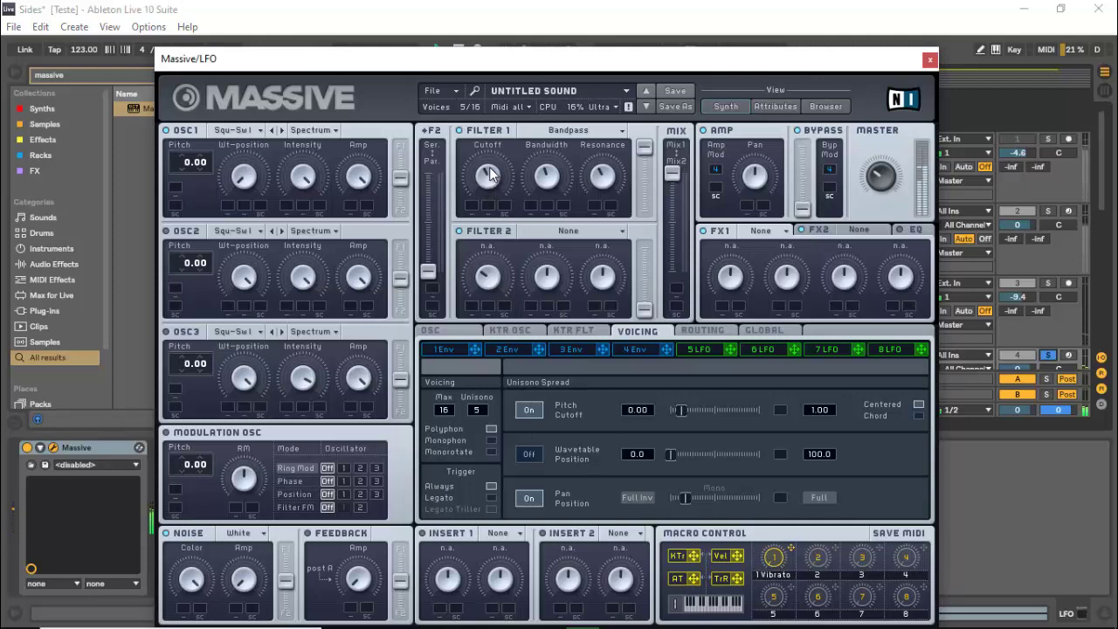
Solo the main reference track, close Massive, and play the arrangement from 49.2.1 to hear how the original sound develops.
left_click(1048, 138)
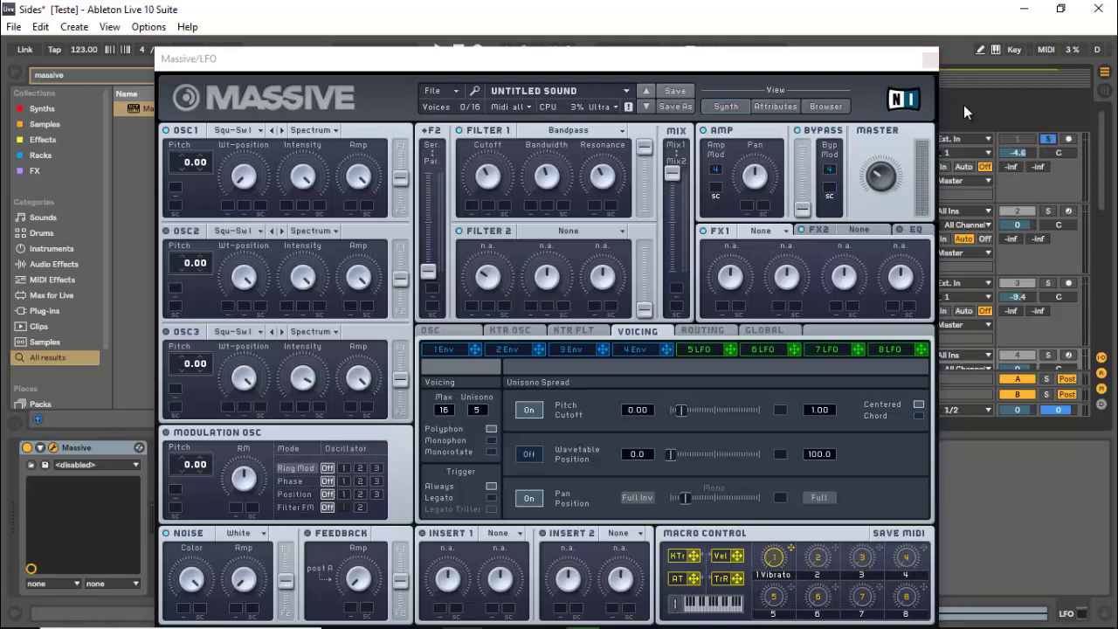
left_click(929, 60)
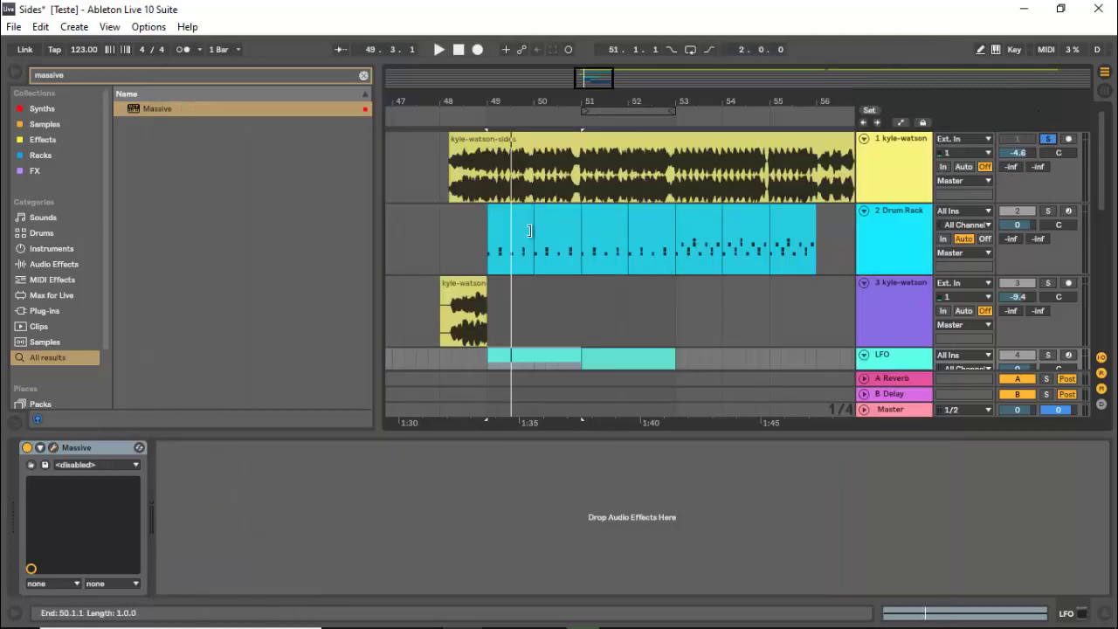
left_click(495, 187)
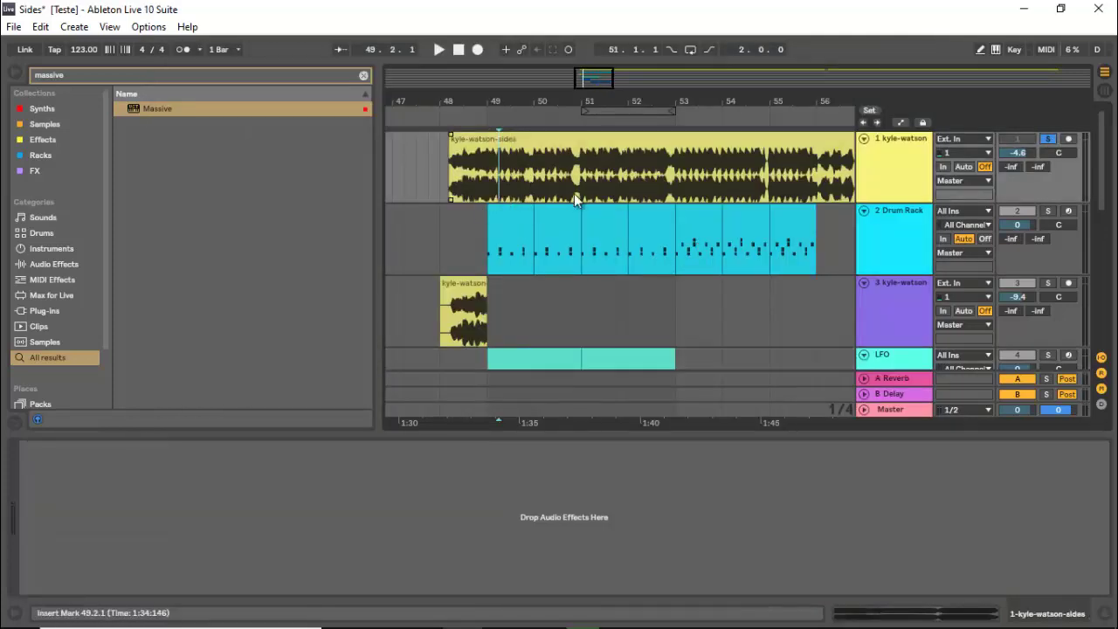
key("space")
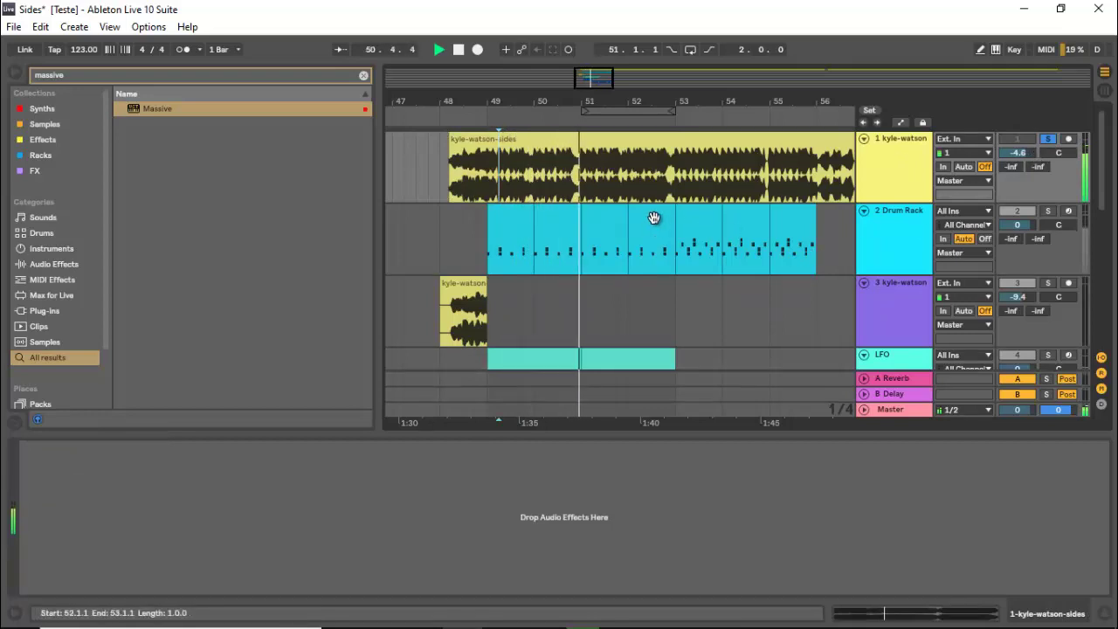
key("space")
scroll(656, 219, "down", 3)
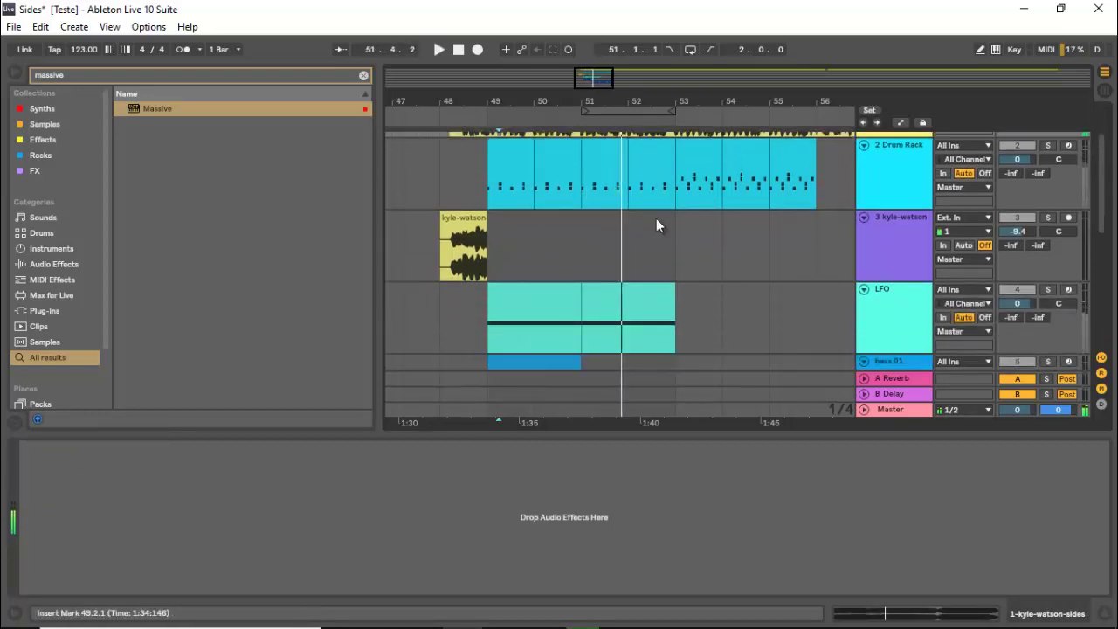
Display Massive's FILTER1-CUT automation lane on the LFO track and close the plug-in window.
left_click(885, 286)
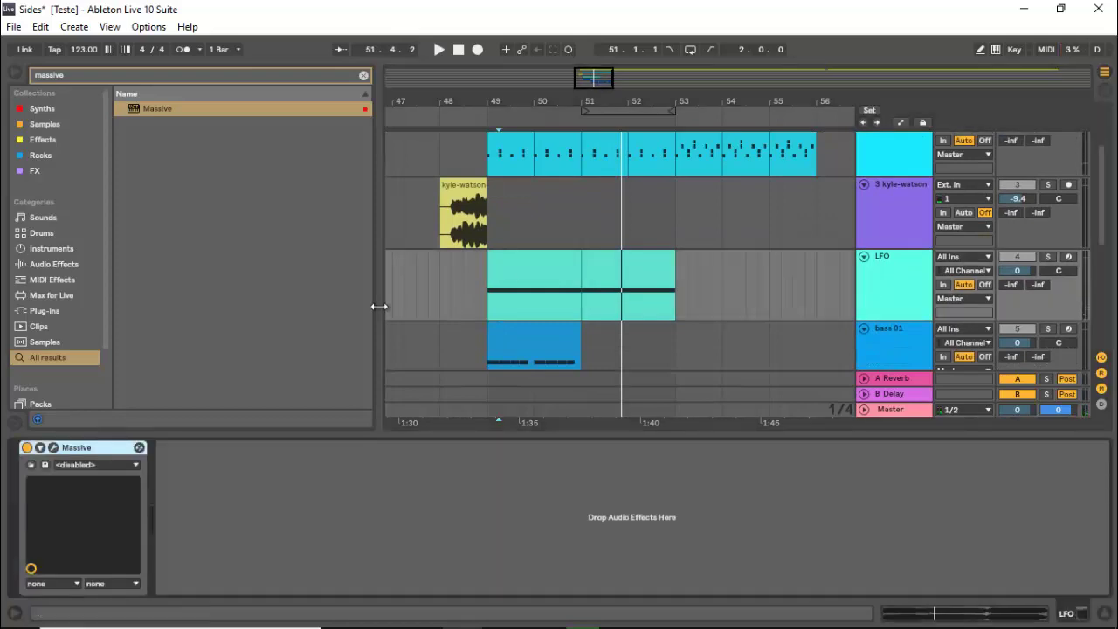
key("a")
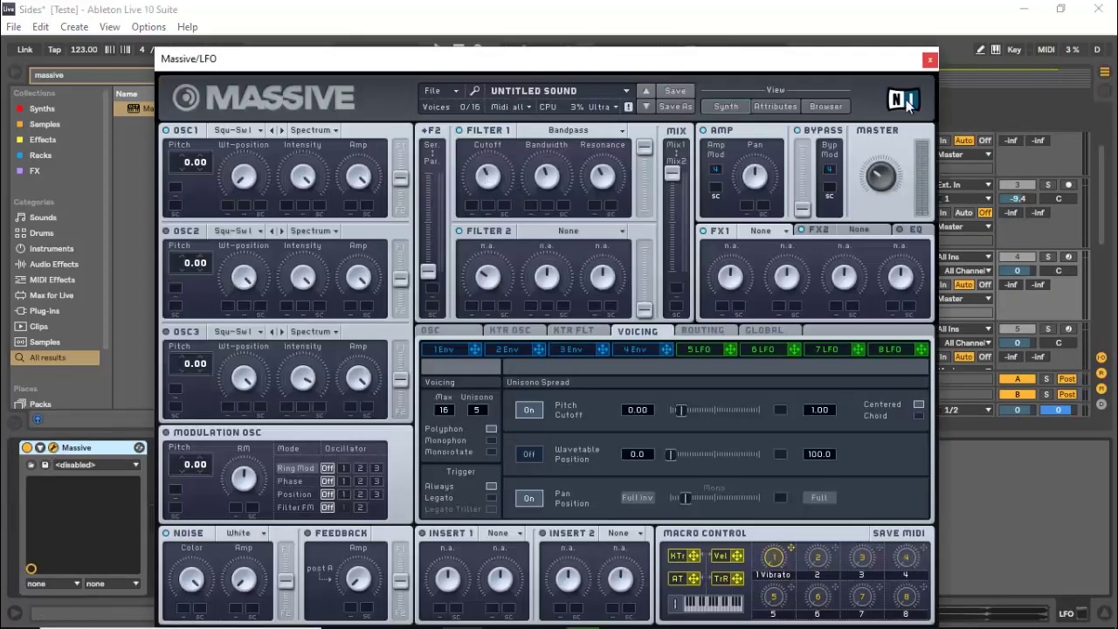
left_click(929, 59)
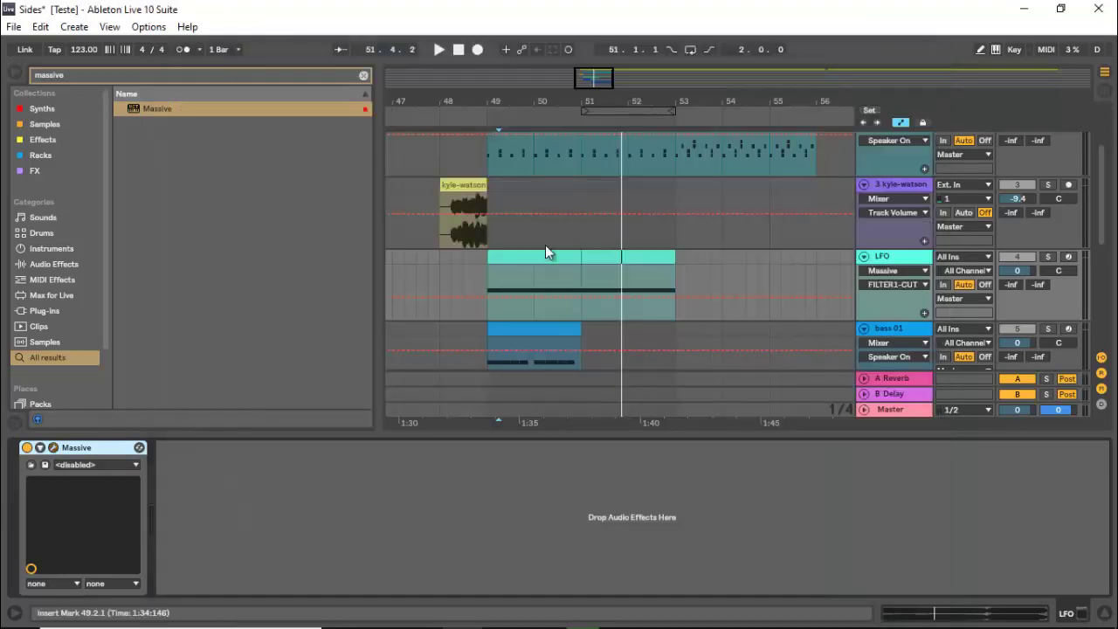
Create a rising FILTER1-CUT automation ramp on the LFO track from 0.40 at bar 49 to 0.53 at bar 53.
left_click(489, 295)
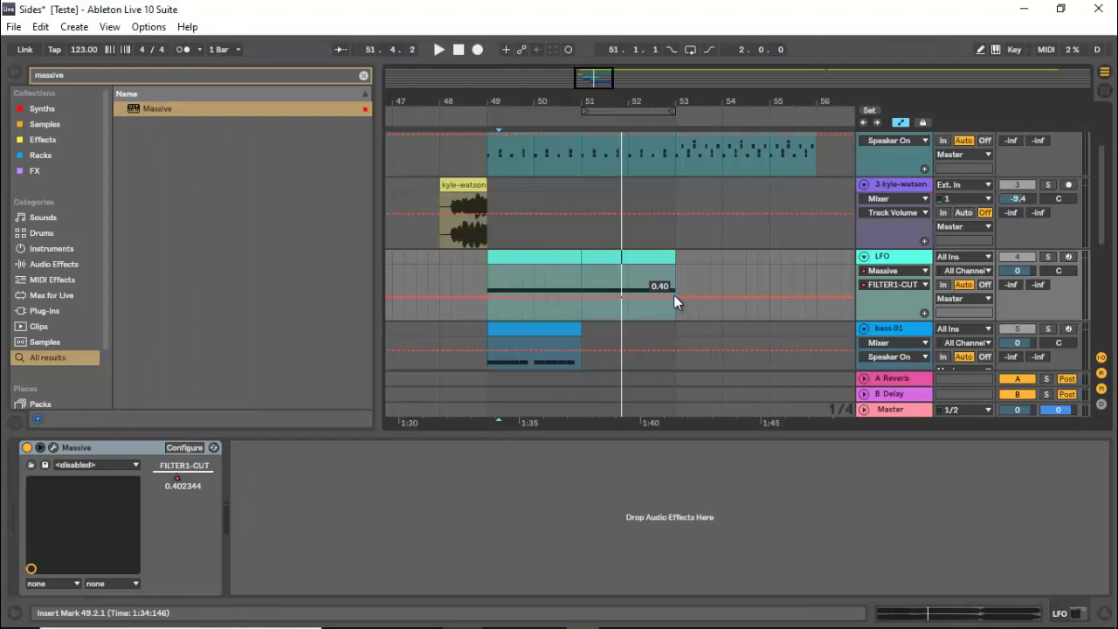
left_click_drag(673, 295, 673, 292)
left_click(618, 276)
Play the soloed LFO track and raise the end point of its cutoff ramp at bar 53 to 0.59.
key("space")
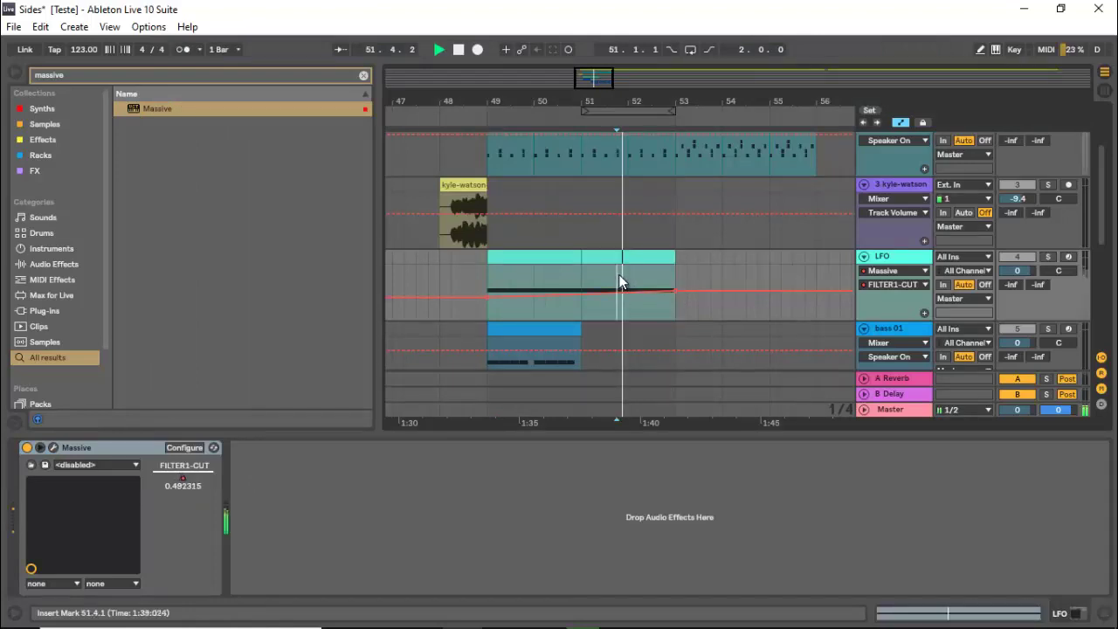
left_click(1049, 256)
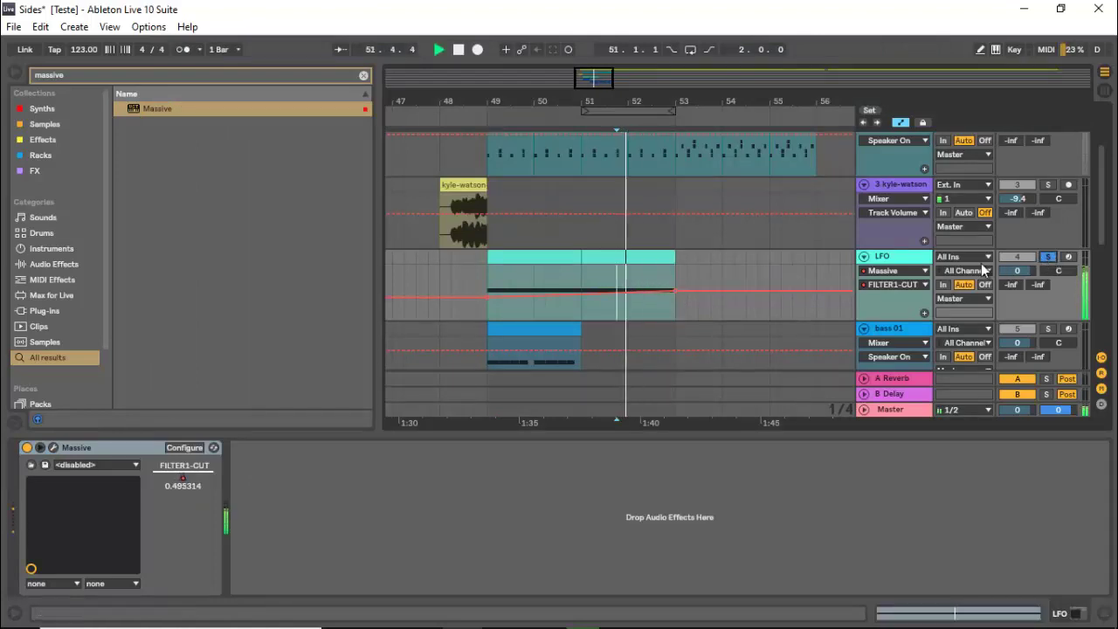
mouse_move(673, 288)
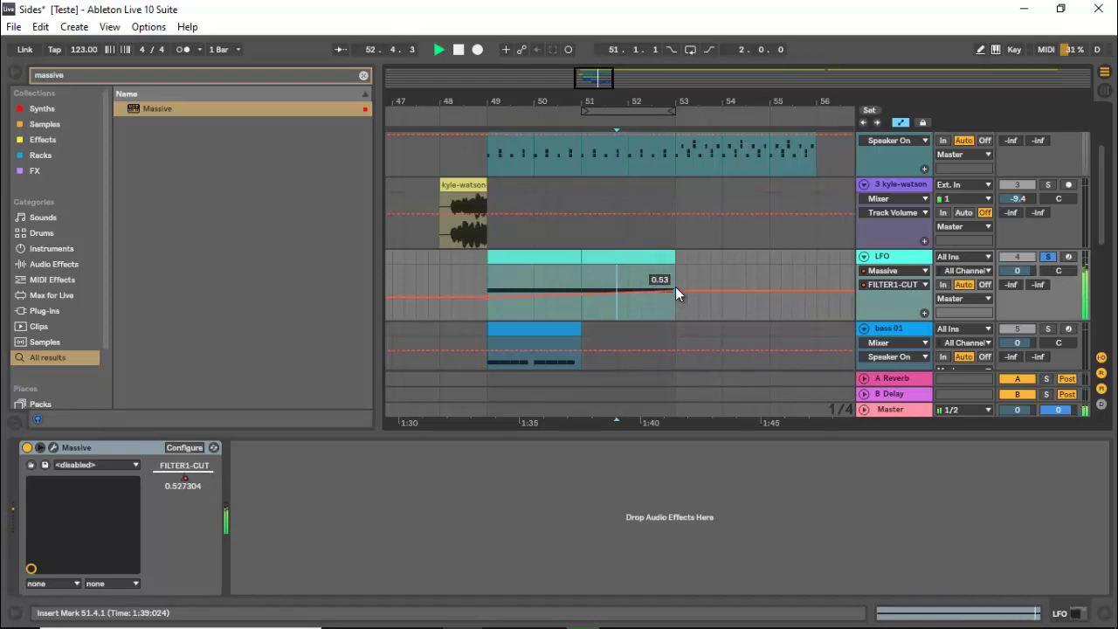
left_click_drag(675, 287, 675, 285)
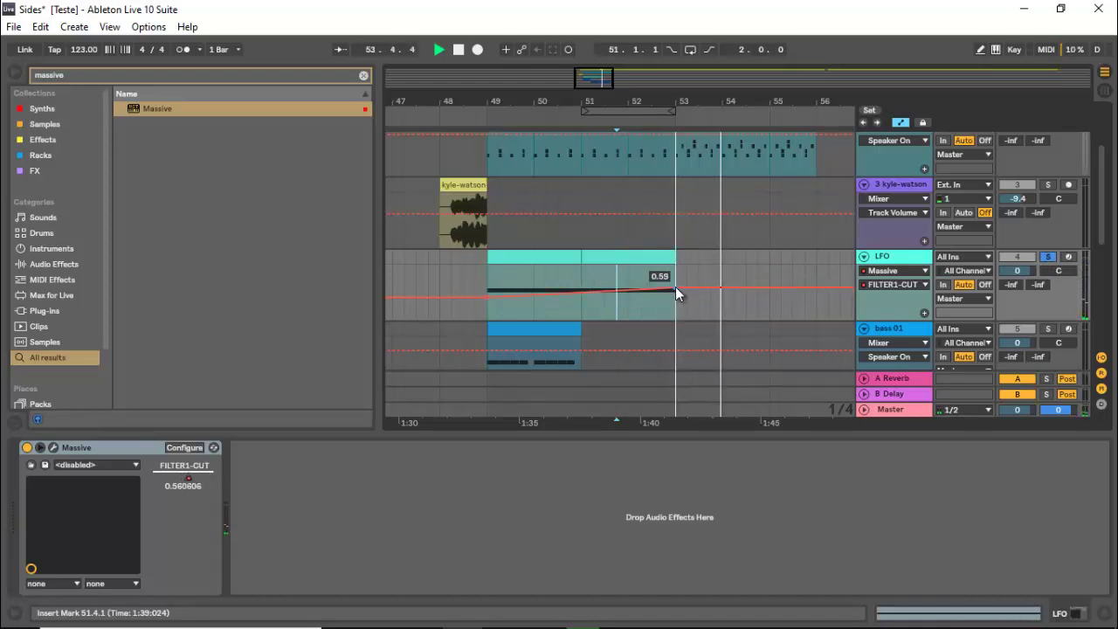
key("space")
Find Kickstart-64bit in the browser, add it to the LFO track after Massive with the second curve shape, and close its window.
scroll(530, 308, "down", 3)
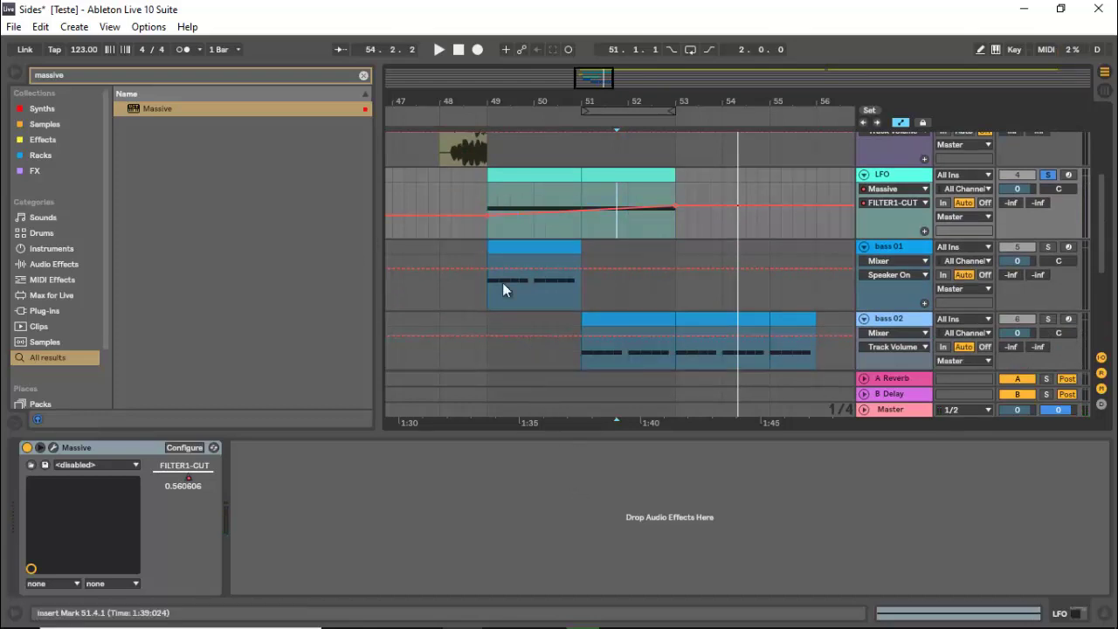
key("ctrl+f")
type("ki")
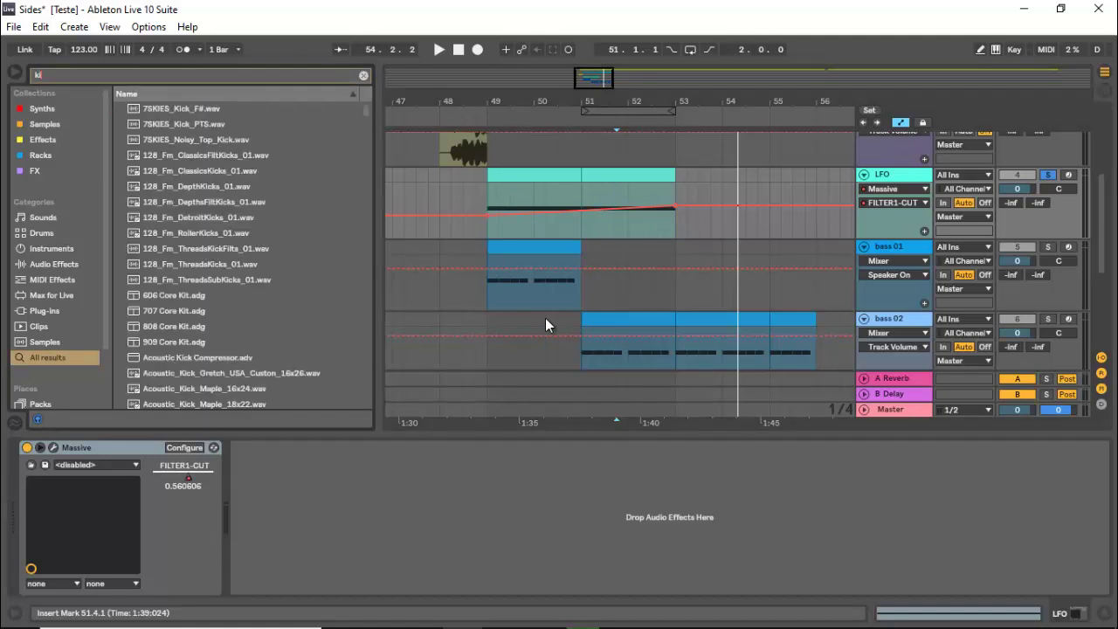
type("ckst")
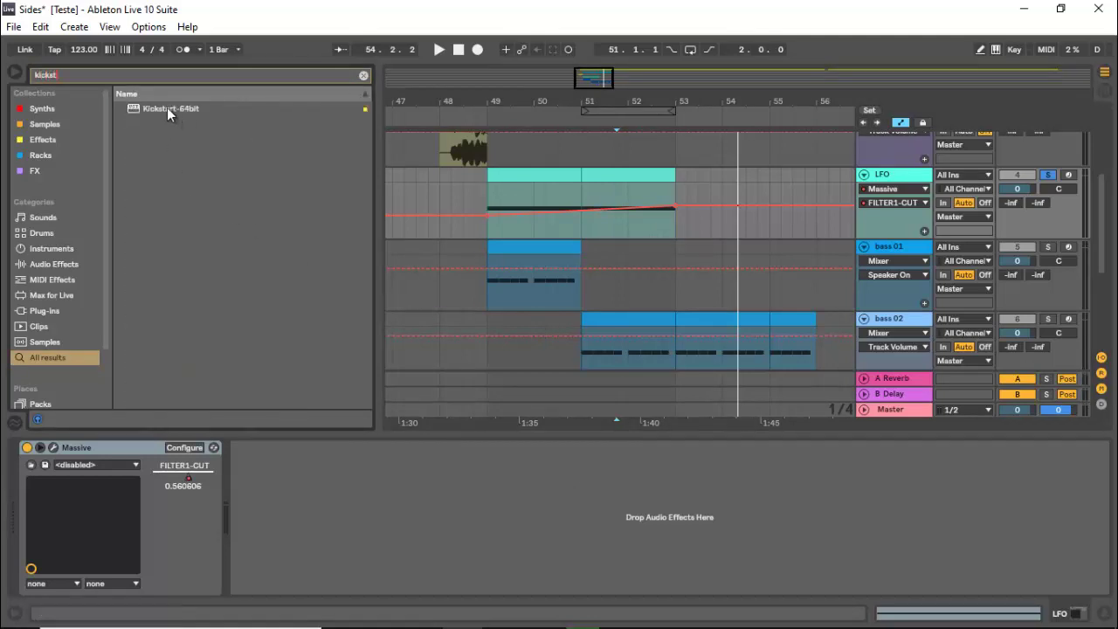
left_click_drag(167, 107, 550, 278)
left_click_drag(620, 217, 620, 207)
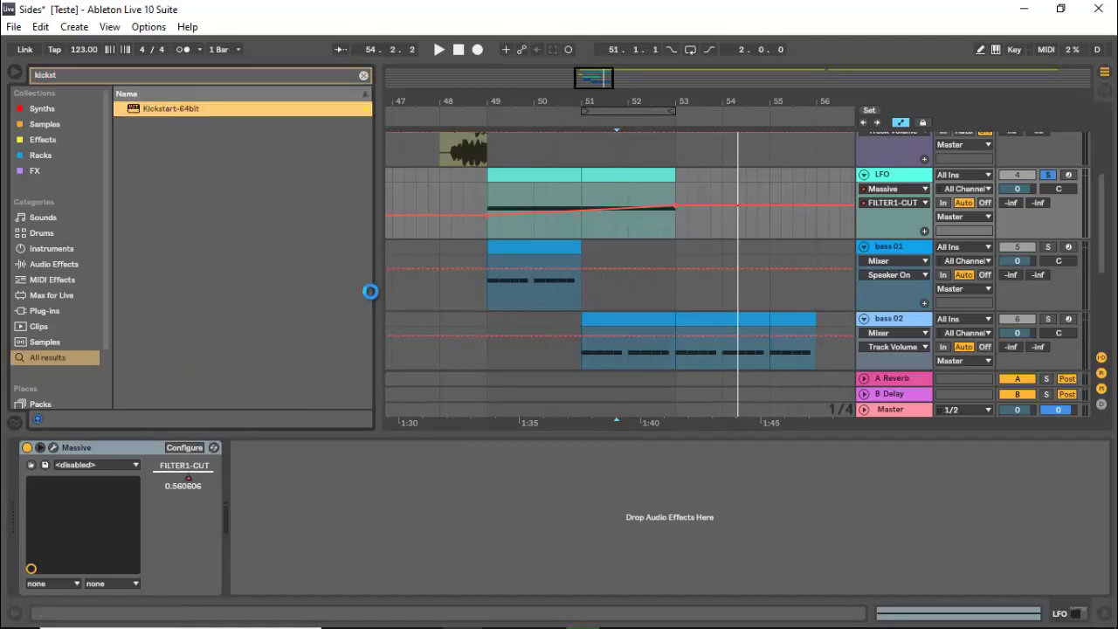
left_click(390, 279)
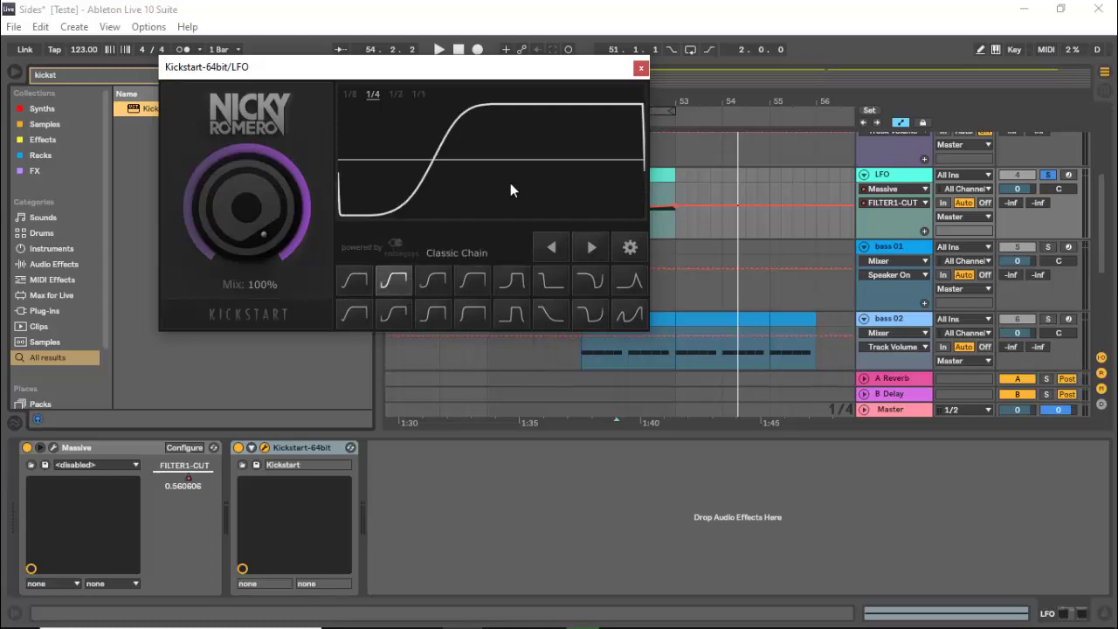
left_click(641, 67)
Listen to the soloed LFO track with Kickstart, restarting playback from the beginning of its clip at bar 49.
key("space")
key("space")
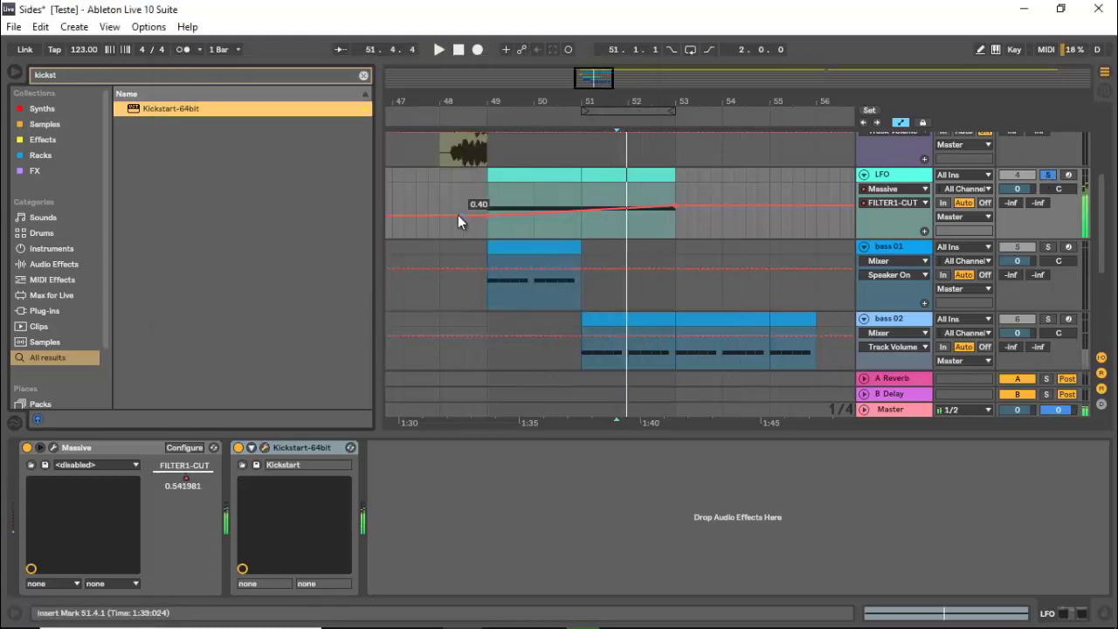
left_click(487, 202)
key("space")
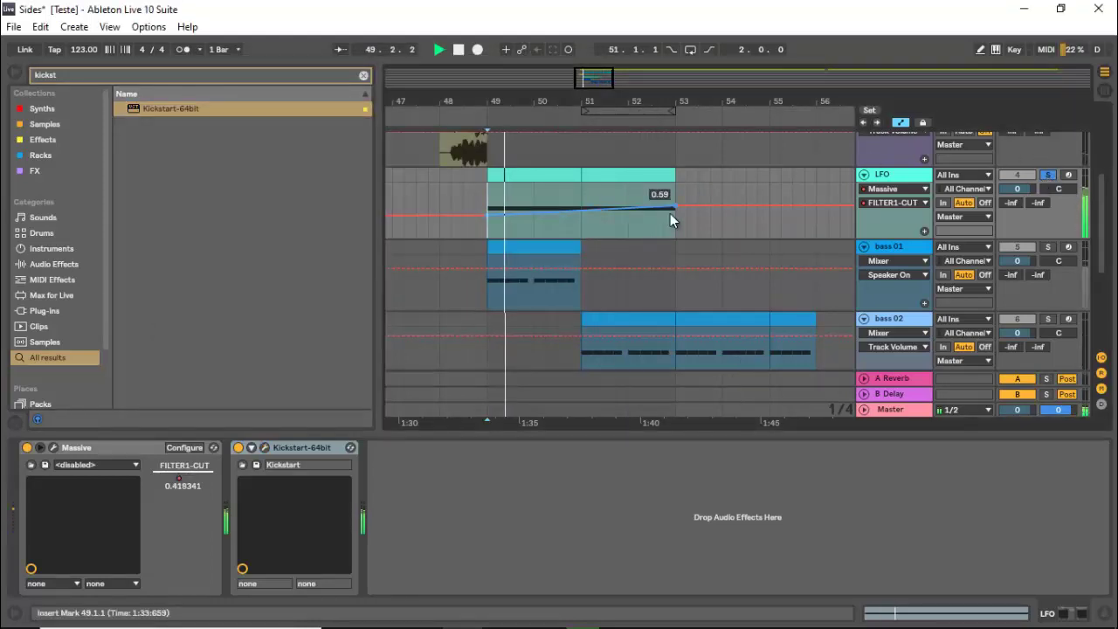
scroll(890, 211, "up", 2)
scroll(890, 211, "up", 2)
key("space")
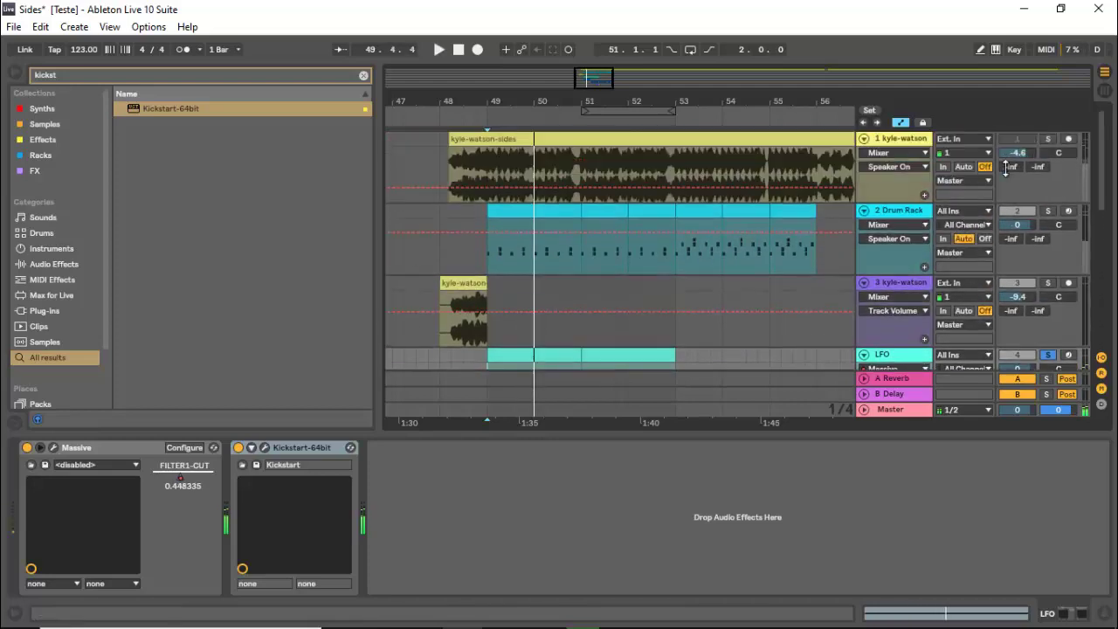
Toggle the reference track's solo and play from bar 49, then solo the LFO track again and replay it for comparison.
left_click(1048, 141)
key("space")
scroll(1035, 162, "down", 2)
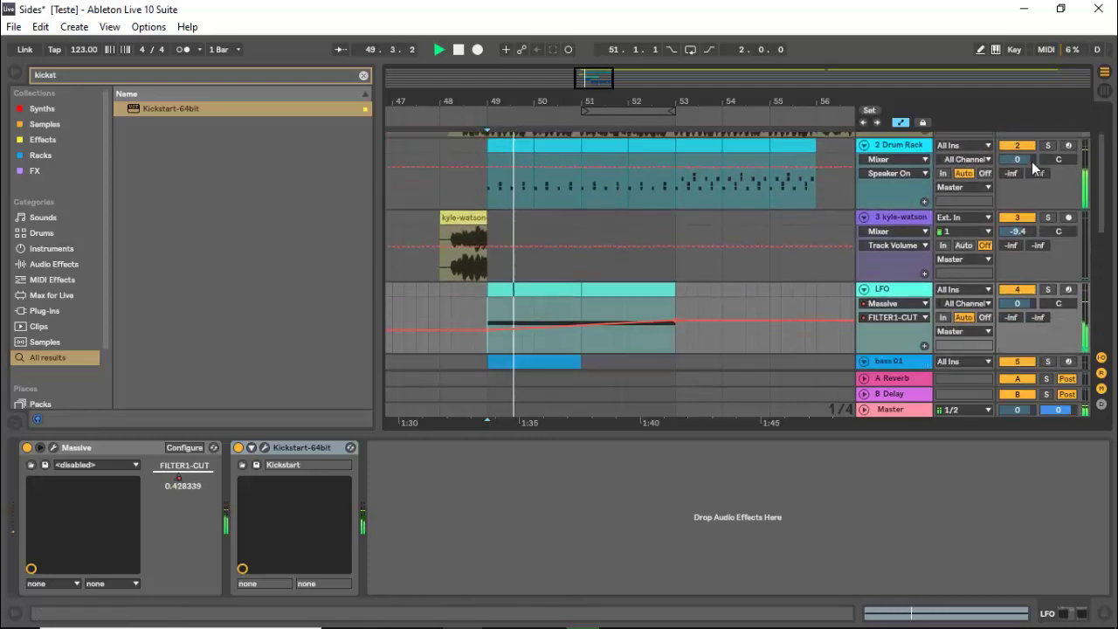
key("space")
left_click(1048, 256)
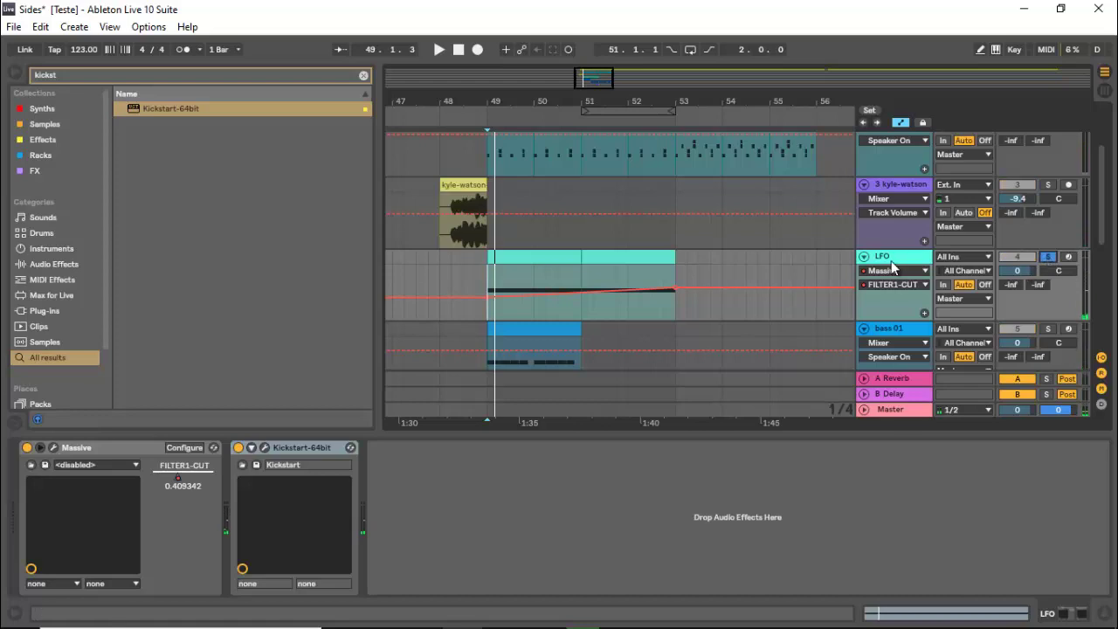
scroll(891, 260, "down", 2)
key("space")
key("space")
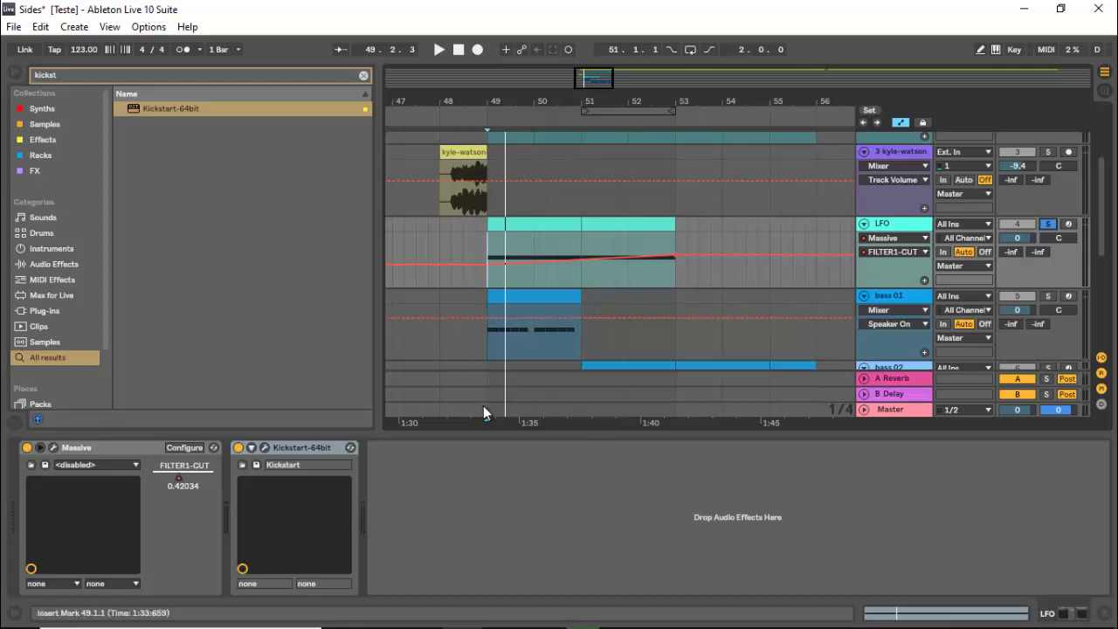
Search the browser for Auto Pan and insert it between Massive and Kickstart on the LFO track.
key("ctrl+f")
type("autop")
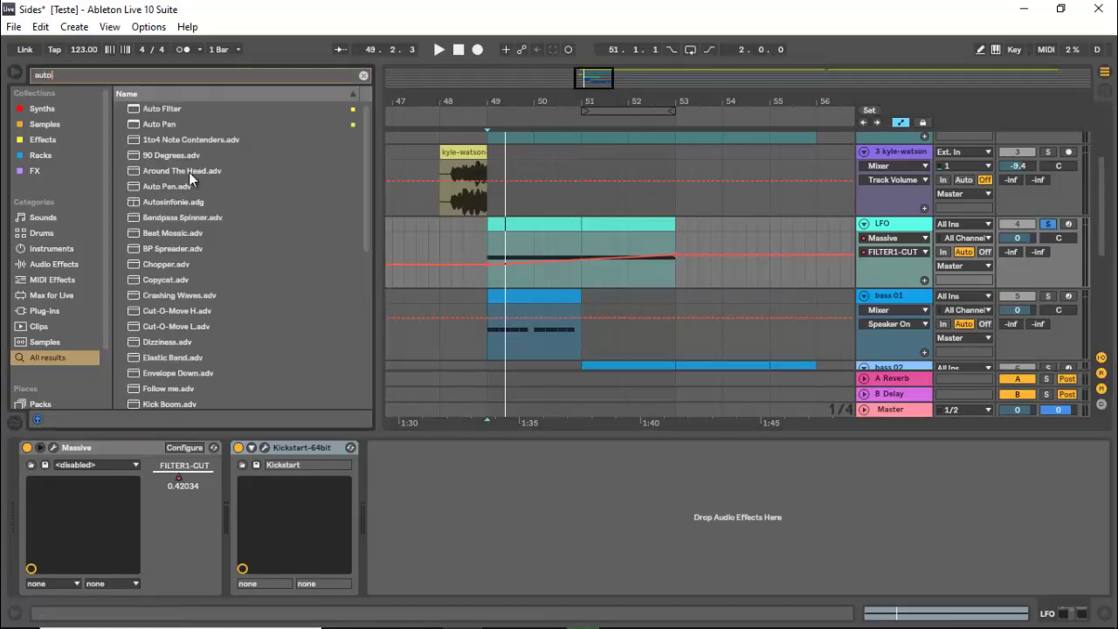
left_click_drag(139, 124, 234, 469)
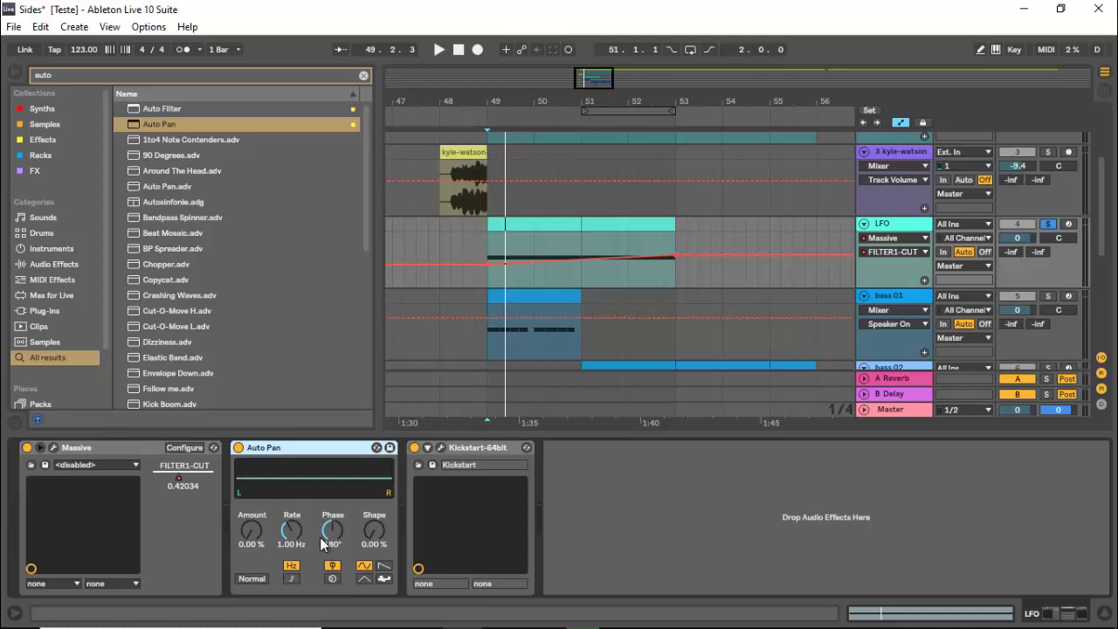
Set Auto Pan's Phase to 360° and switch its Rate to tempo-synced at 1/16.
left_click_drag(330, 533, 331, 534)
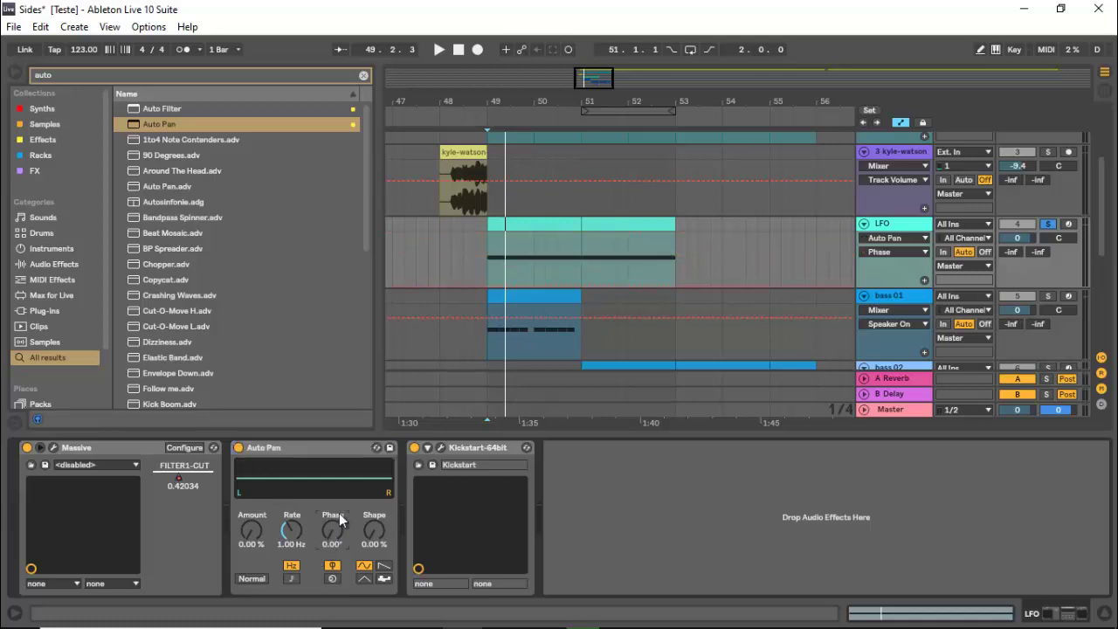
left_click(292, 579)
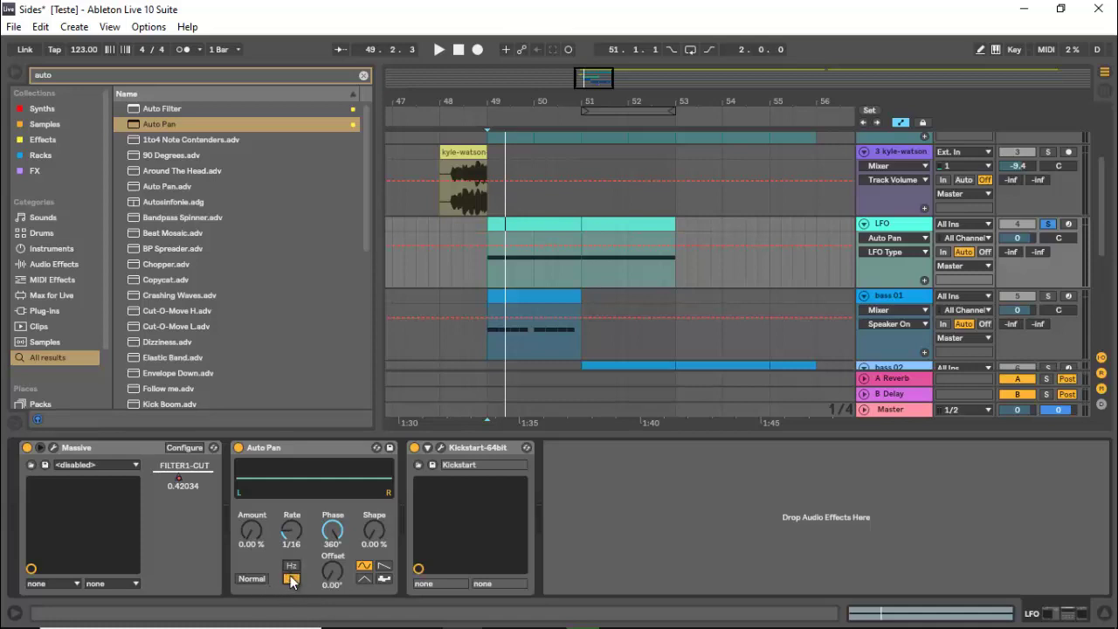
left_click(293, 536)
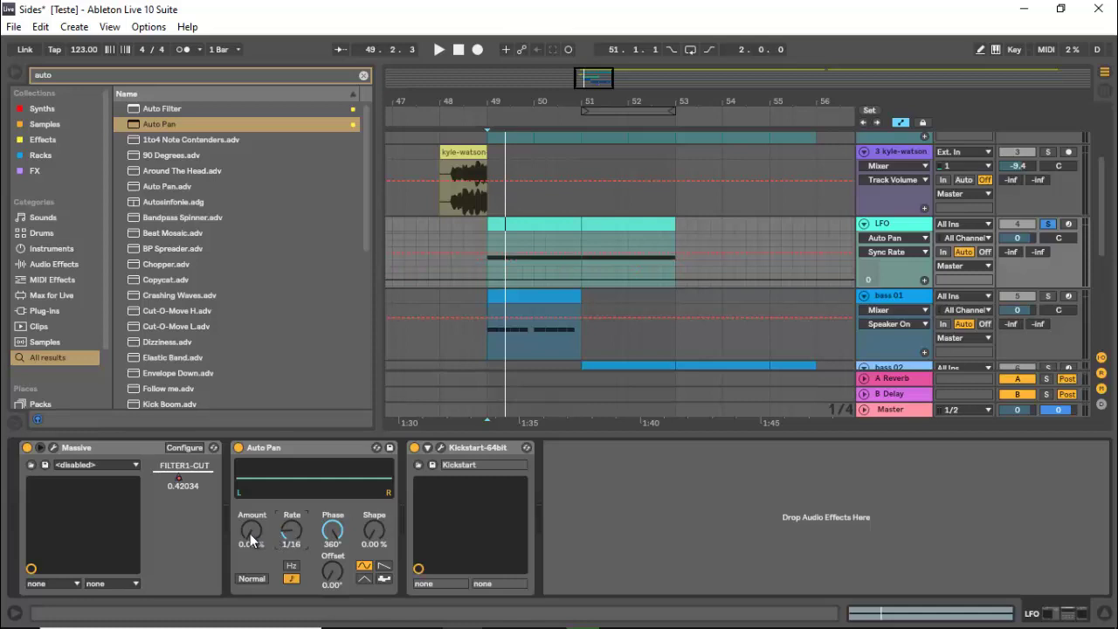
Switch Auto Pan to the ramp-down waveform and raise its Amount to 100%, auditioning the LFO track.
mouse_move(259, 541)
left_mouse_down()
mouse_move(253, 559)
mouse_move(258, 543)
left_mouse_up()
key("space")
key("space")
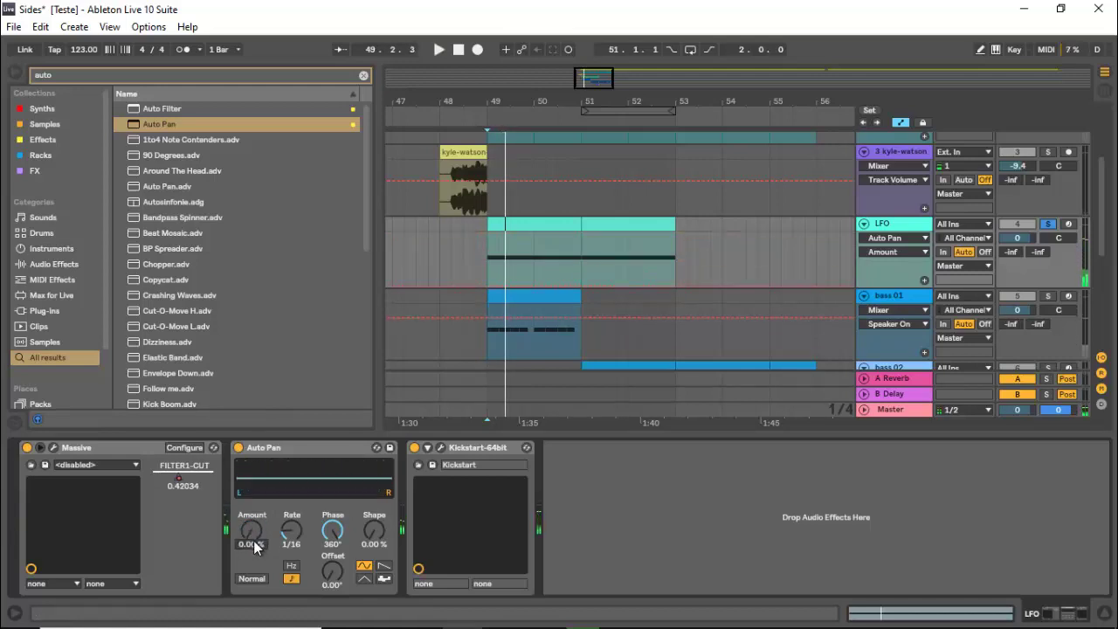
left_click(384, 566)
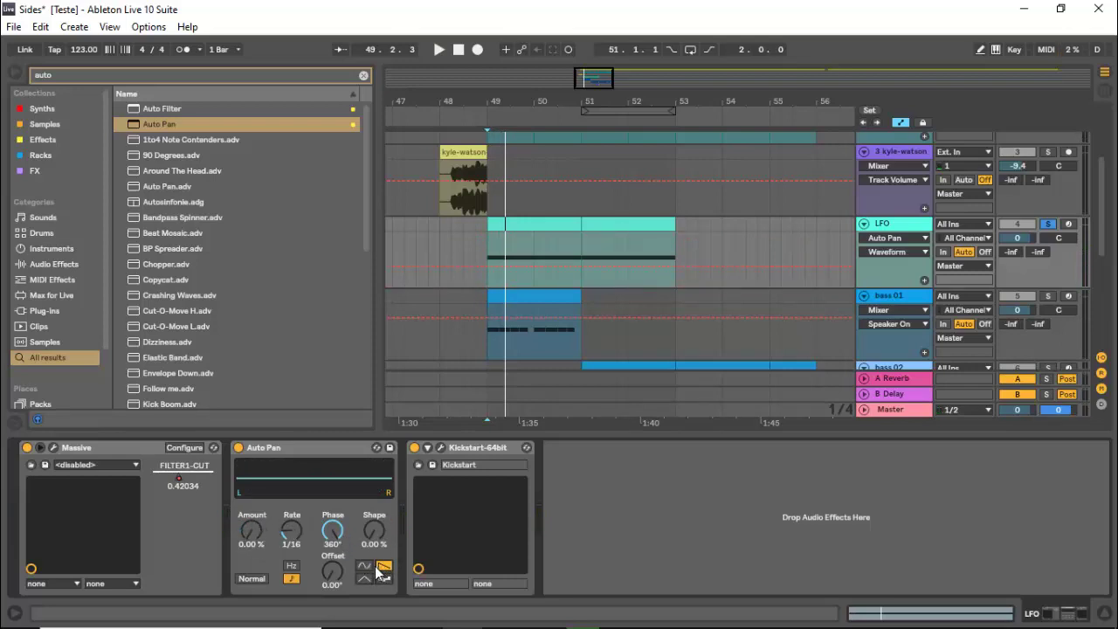
left_click_drag(257, 539, 261, 542)
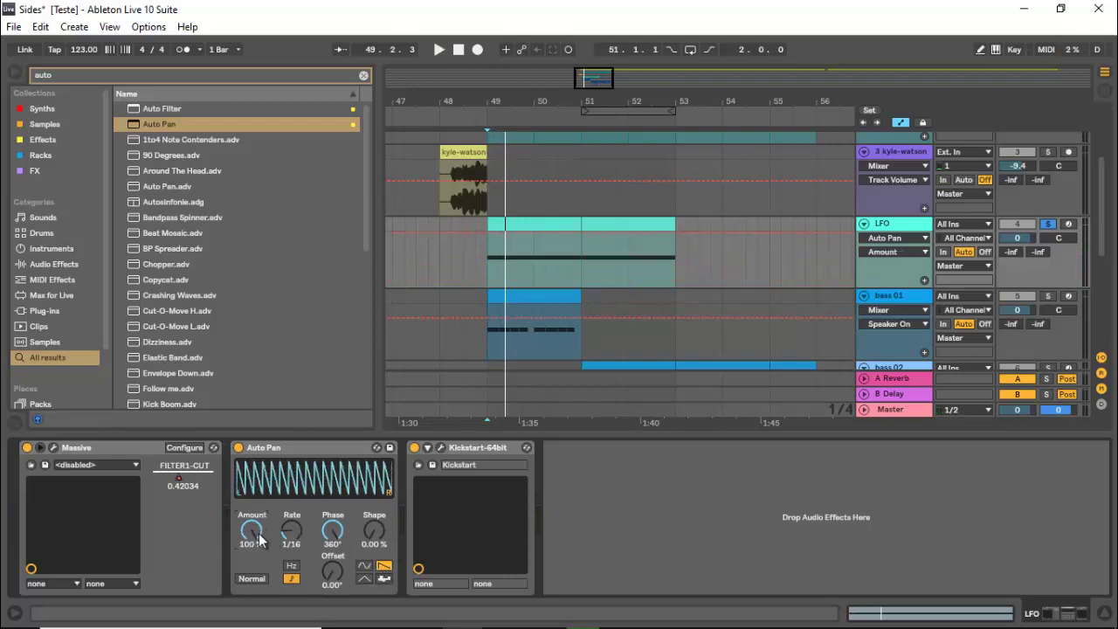
key("space")
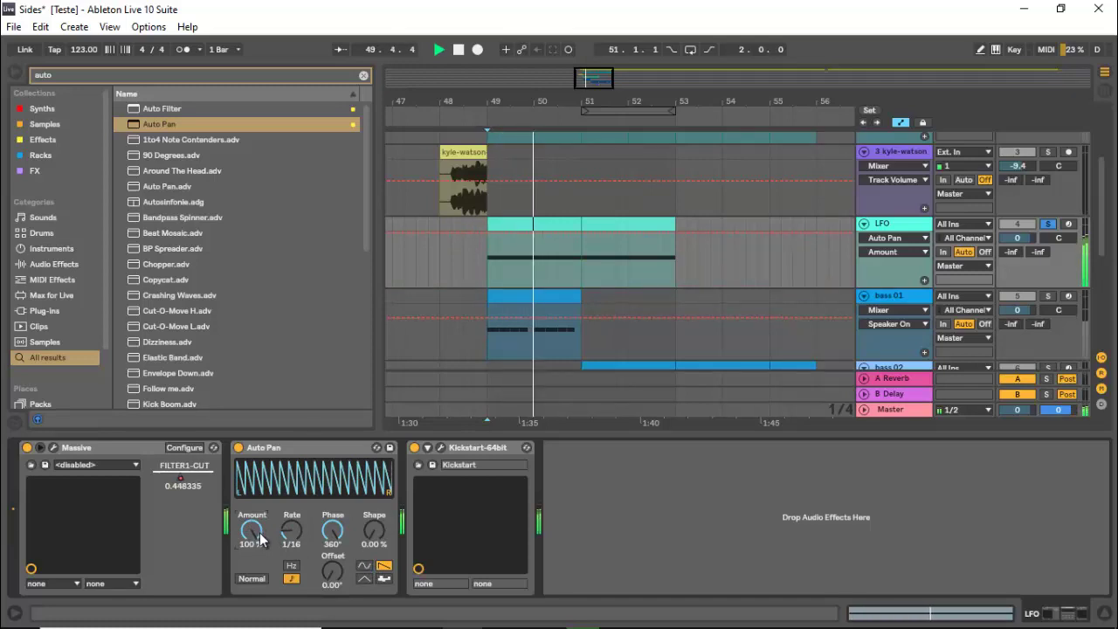
key("space")
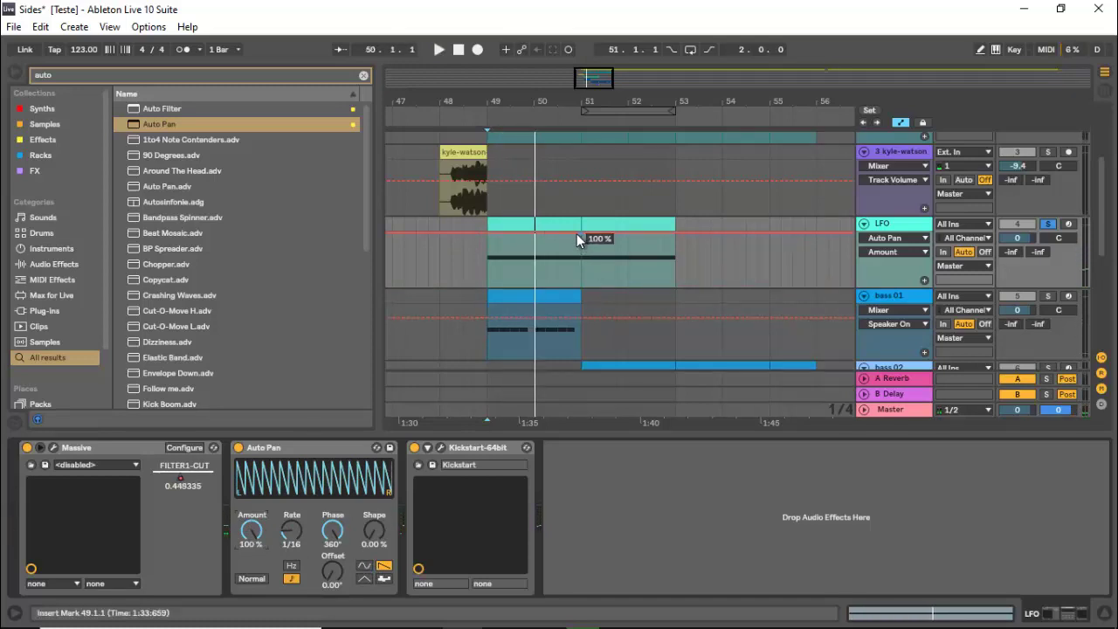
Draw LFO track automation for Auto Pan's Amount, rising in a curve from 0% in bar 50 to 100% at bar 53.
left_click(561, 234)
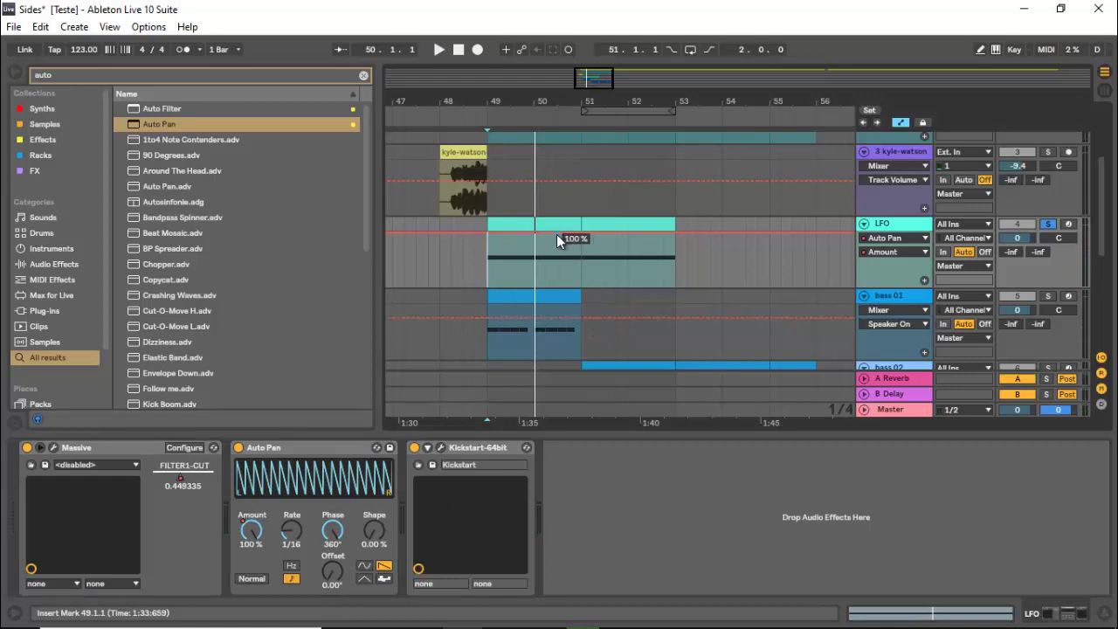
left_click_drag(557, 234, 672, 232)
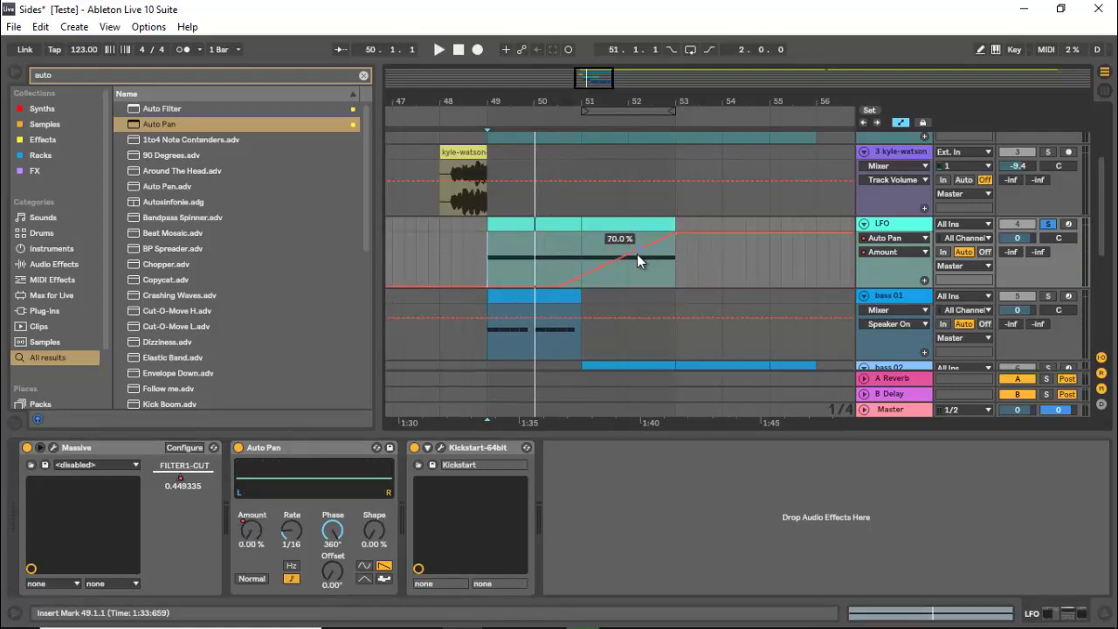
left_click(636, 255)
Raise the LFO track's send to A Reverb to -9.7 dB while playing it from bar 49.
key("space")
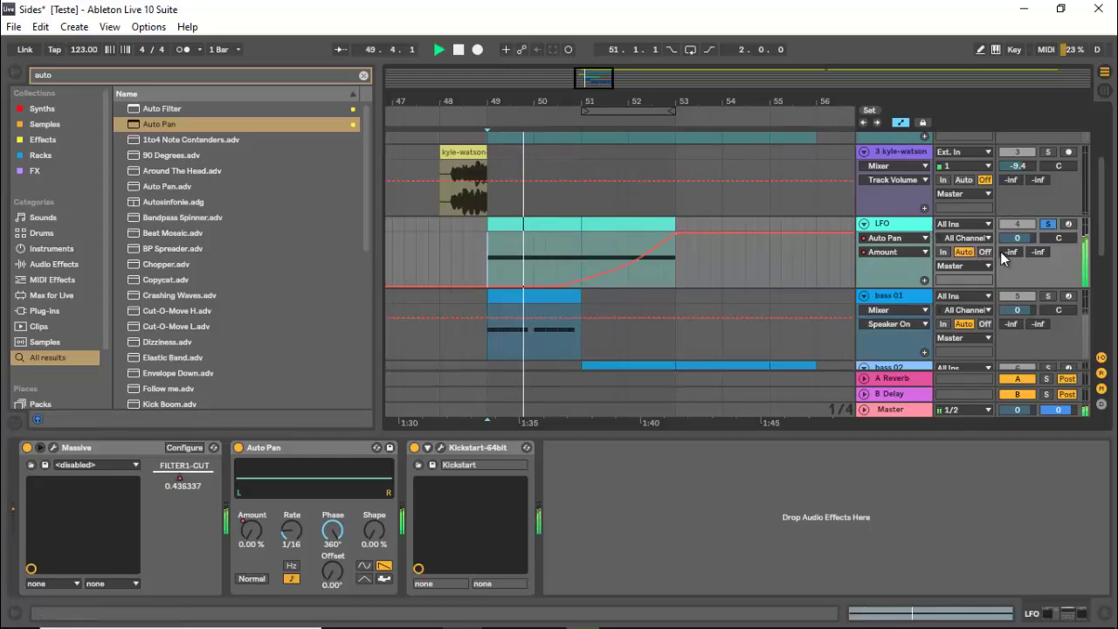
left_click_drag(1009, 261, 1009, 256)
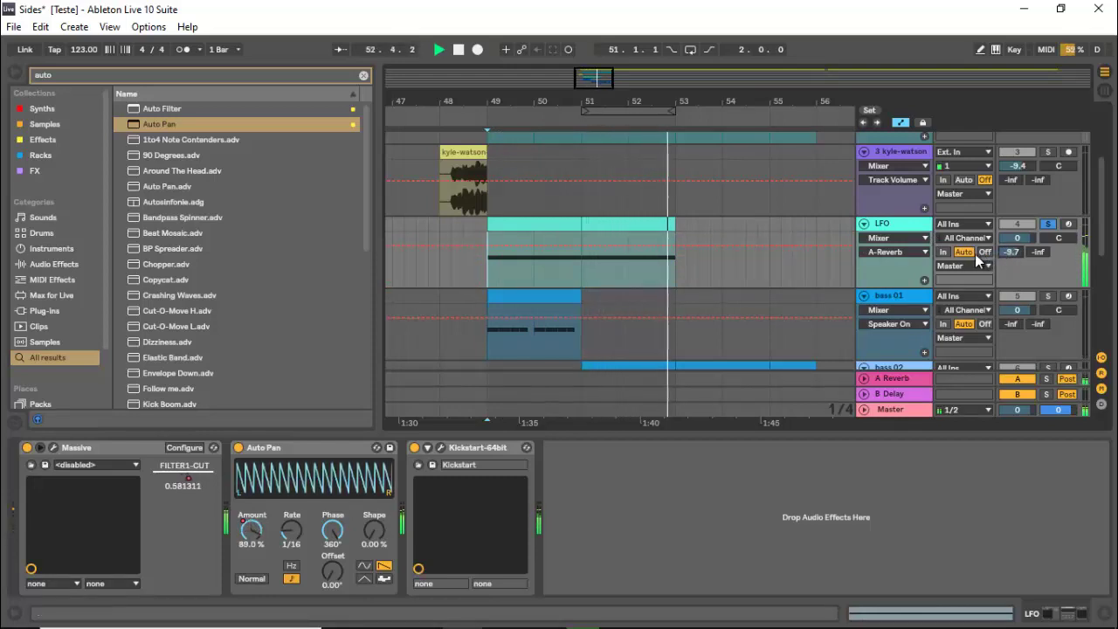
key("space")
Play the soloed reference track from bar 49, switching the solo back to the LFO track during playback to compare them.
scroll(1047, 221, "up", 4)
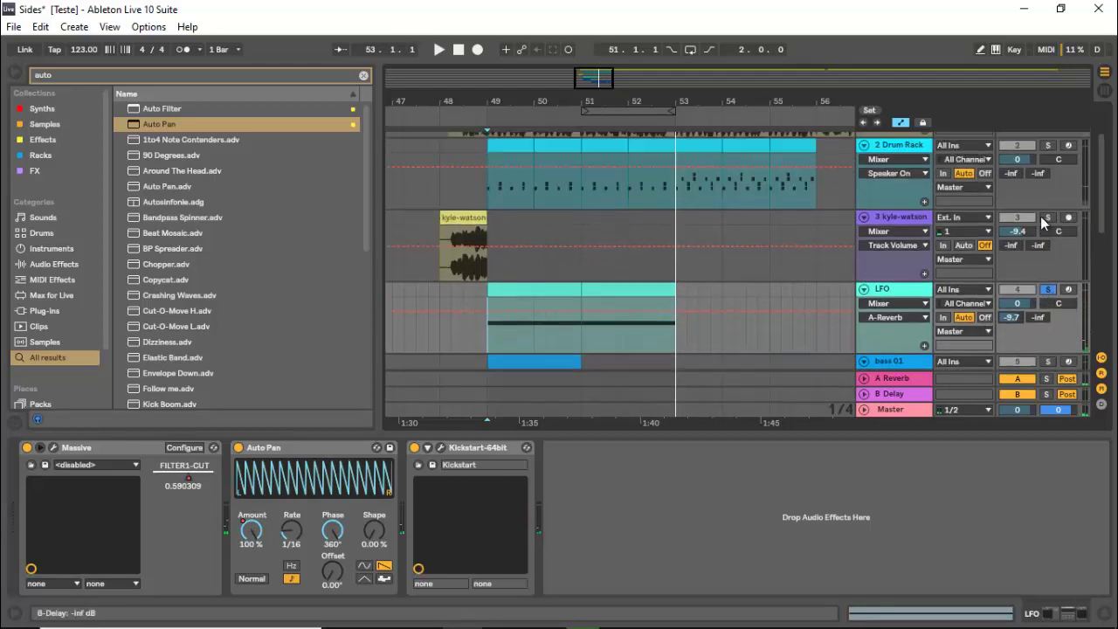
key("space")
left_click(1050, 137)
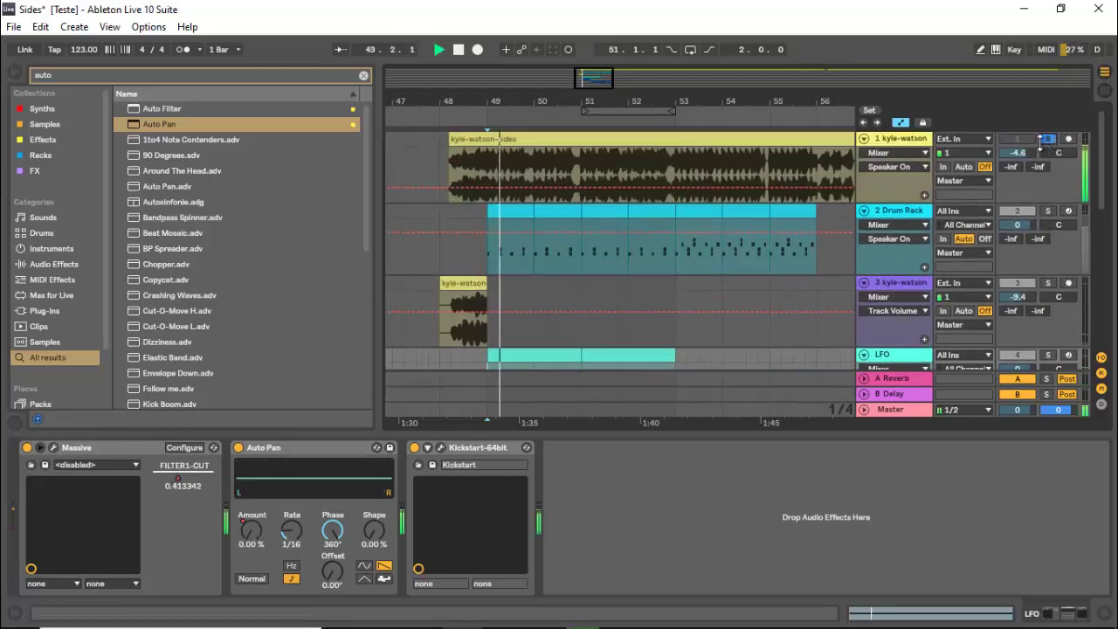
scroll(1040, 192, "down", 3)
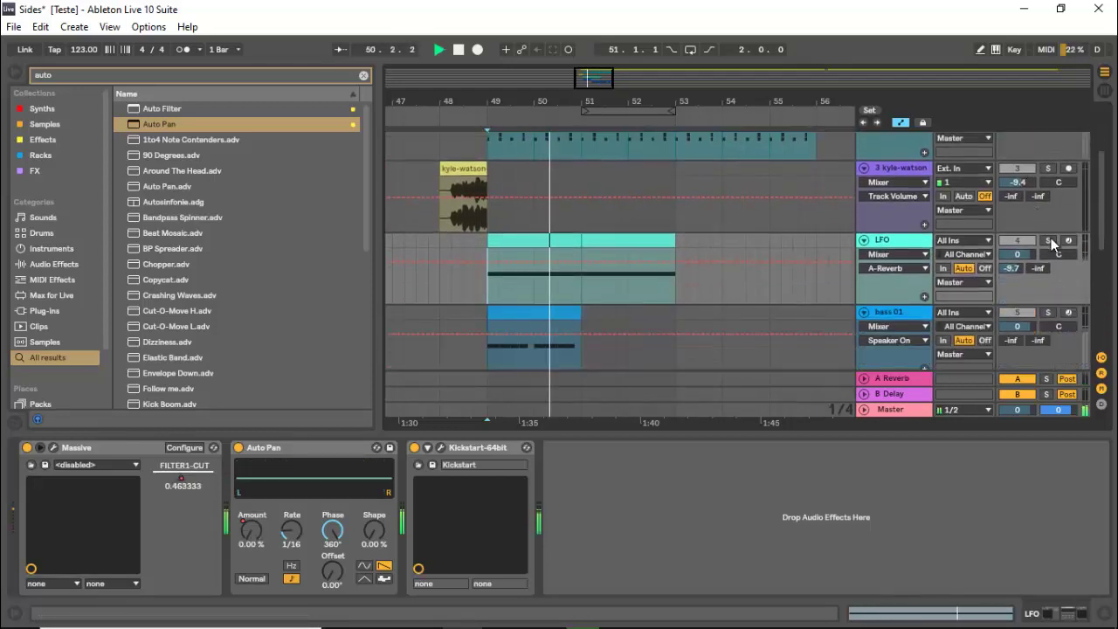
left_click(1049, 240)
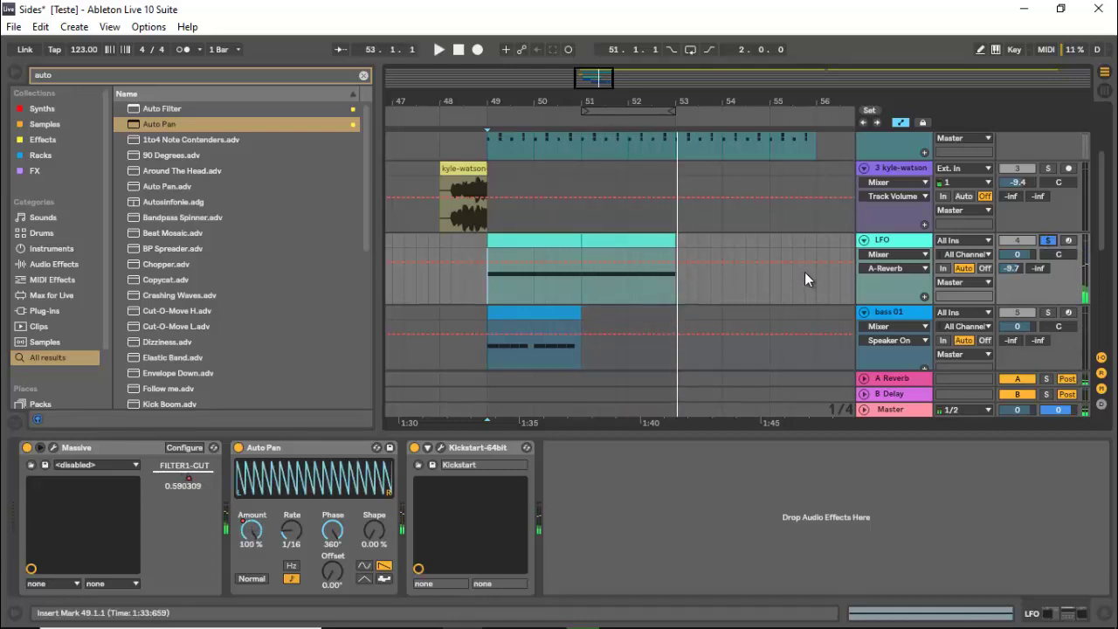
Lower the end point of Massive's FILTER1-CUT automation at bar 53 to about 0.56 and audition it from bar 52.
left_click(892, 254)
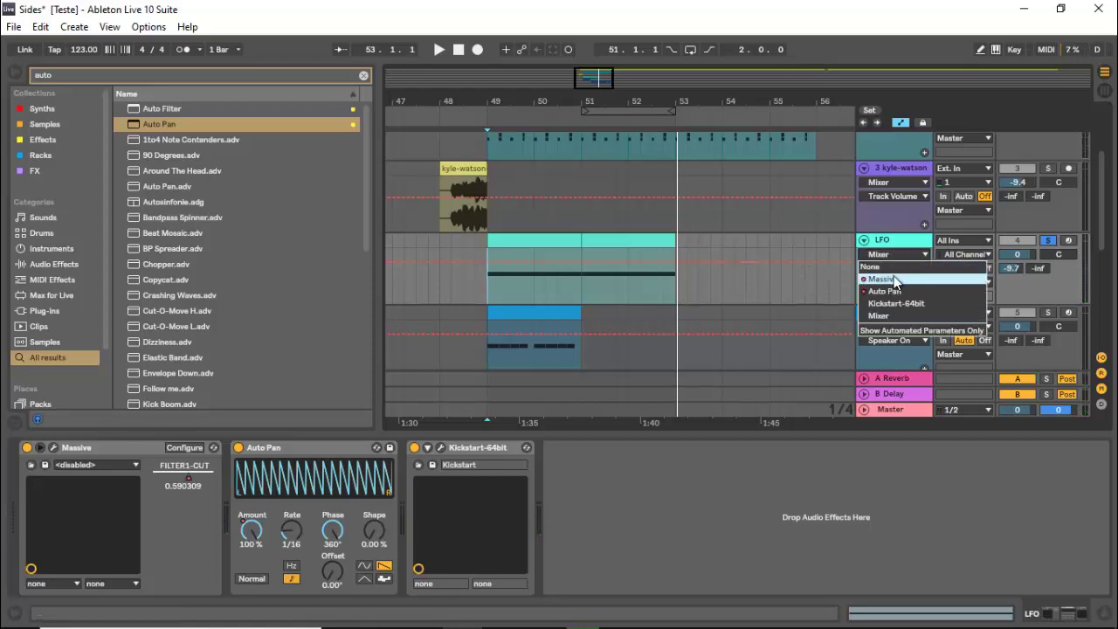
left_click(882, 278)
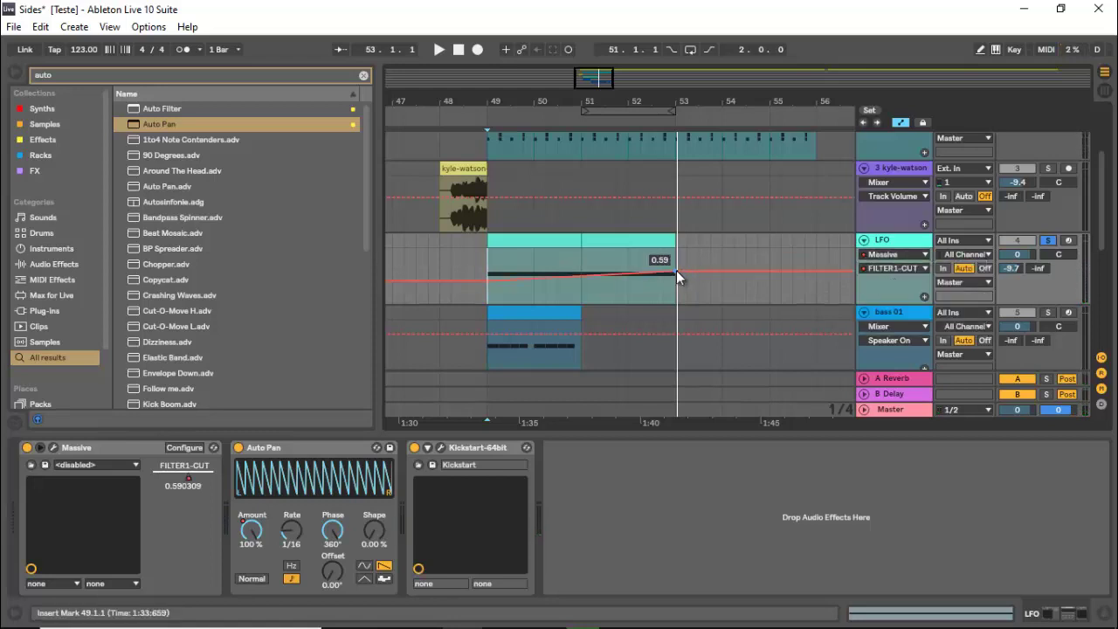
left_click_drag(676, 269, 676, 271)
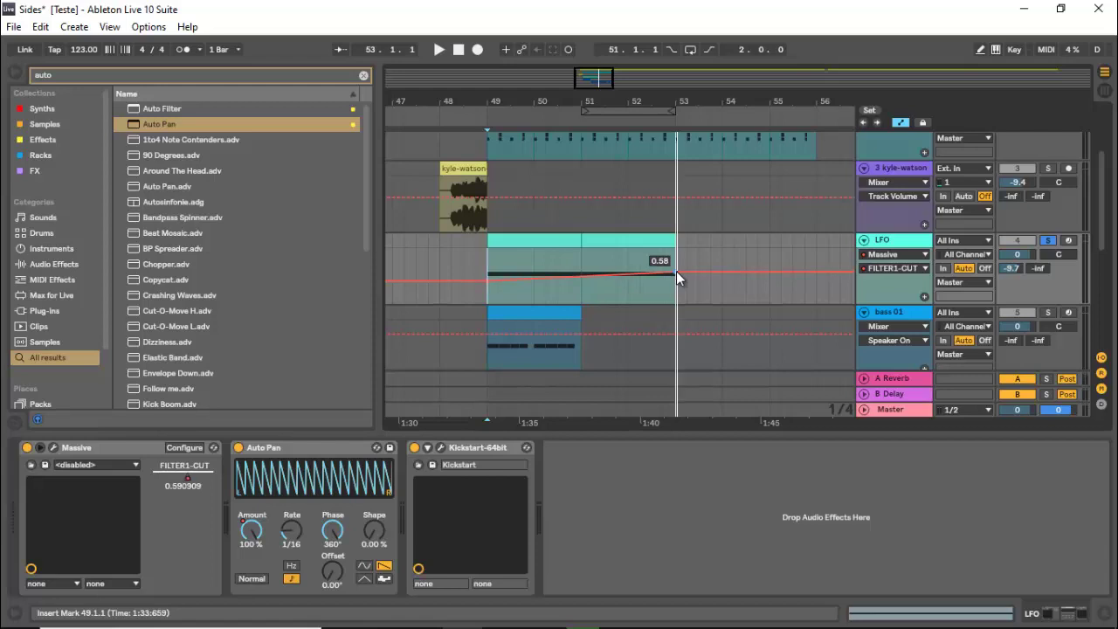
left_click(639, 256)
key("space")
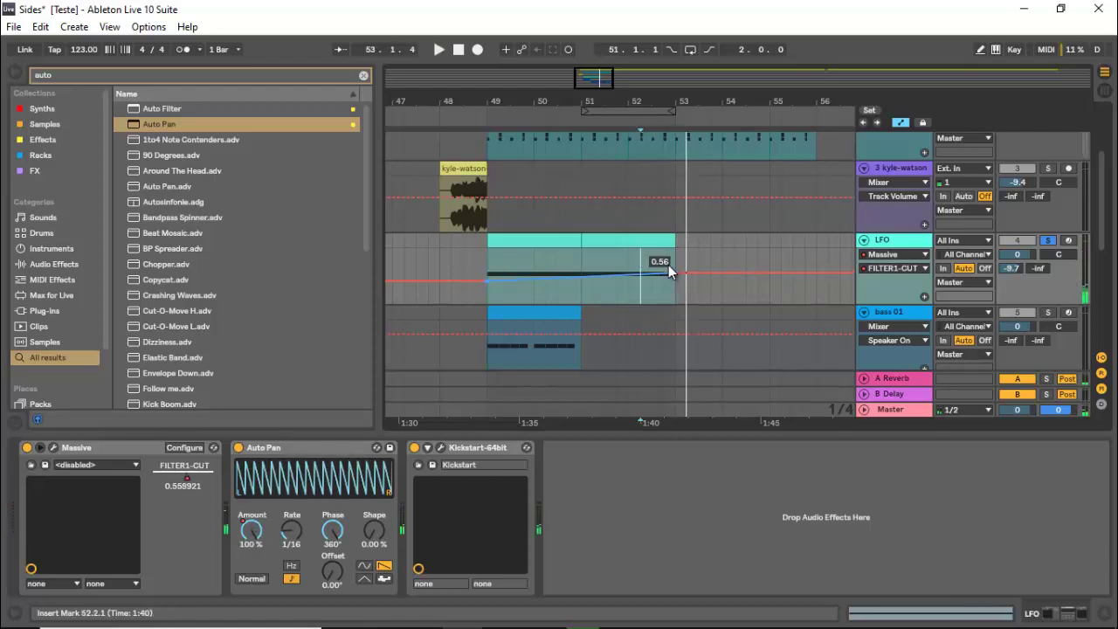
Hide the device view, unsolo the LFO track and deactivate the bass 01 and bass 02 tracks.
key("ctrl+alt+l")
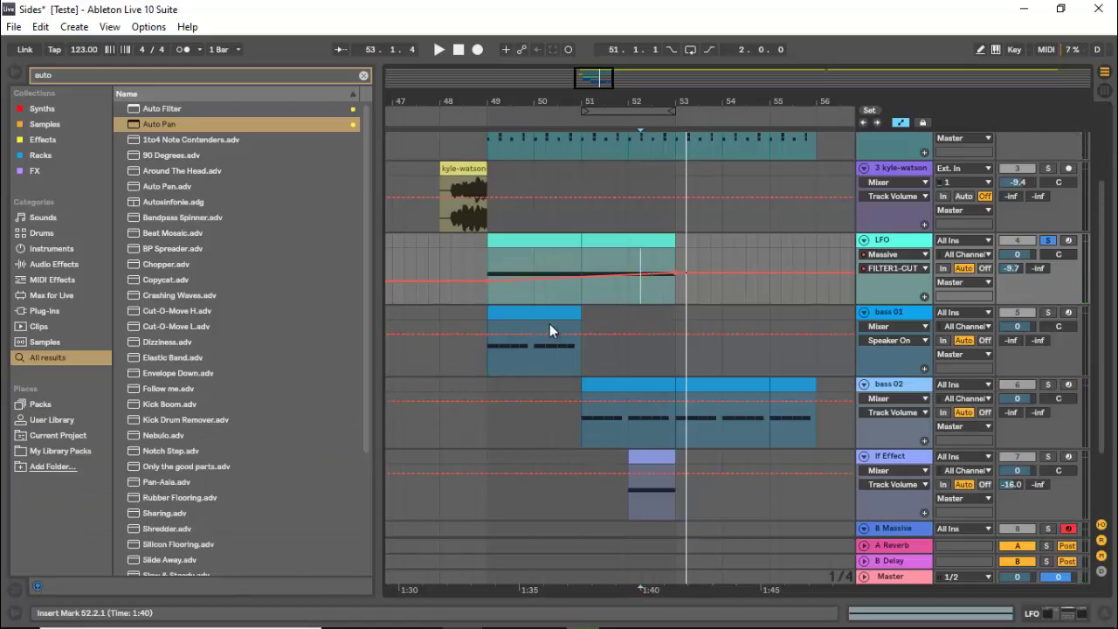
scroll(672, 318, "up", 3)
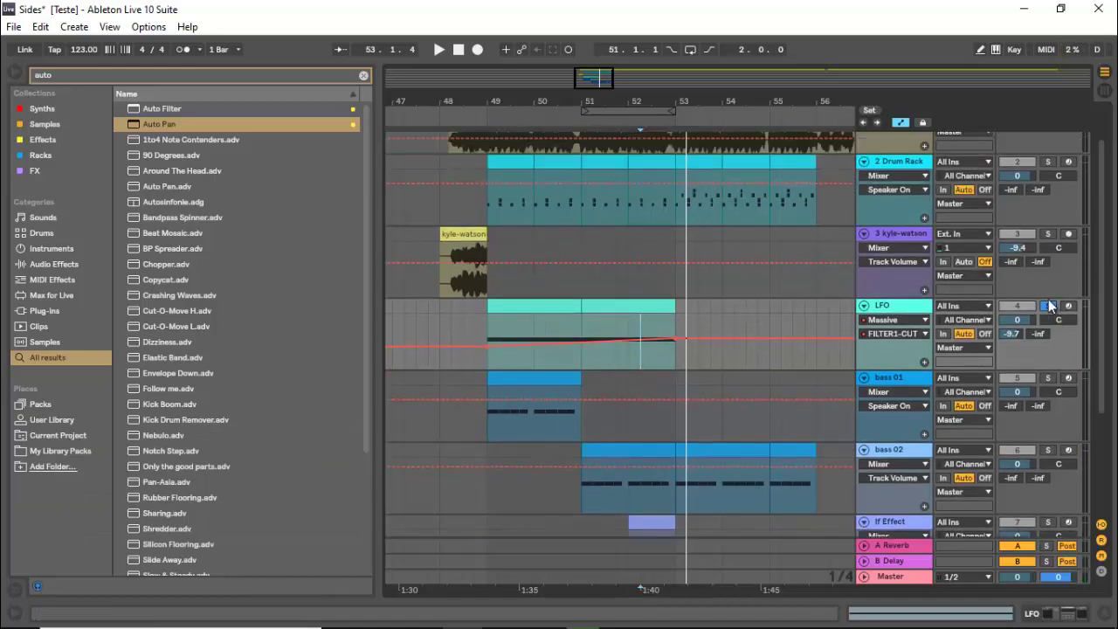
left_click(1048, 305)
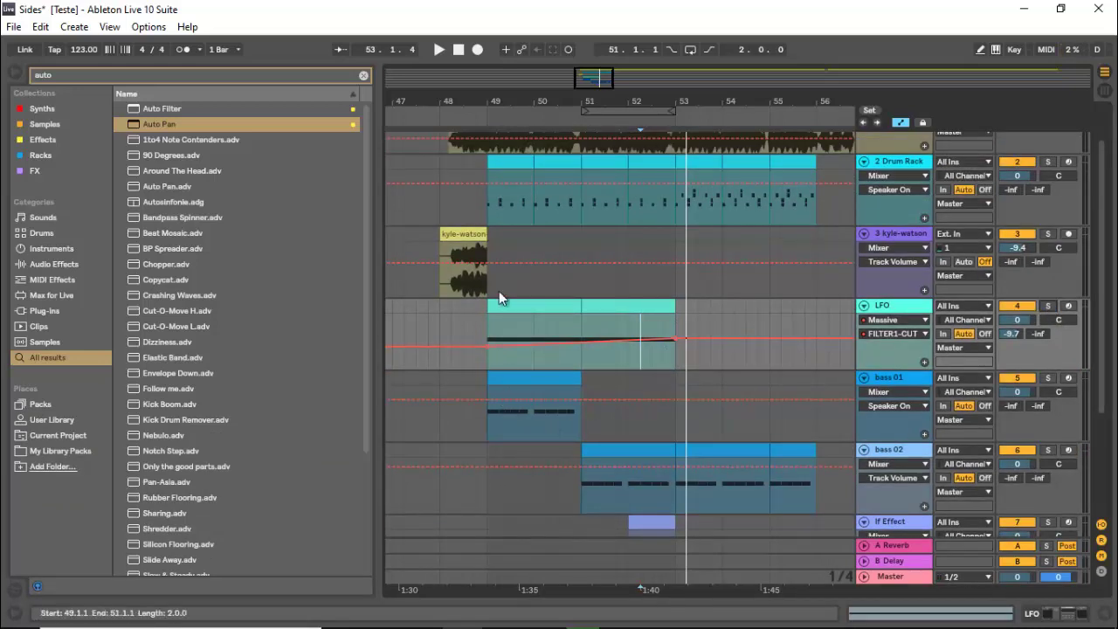
scroll(497, 419, "up", 2)
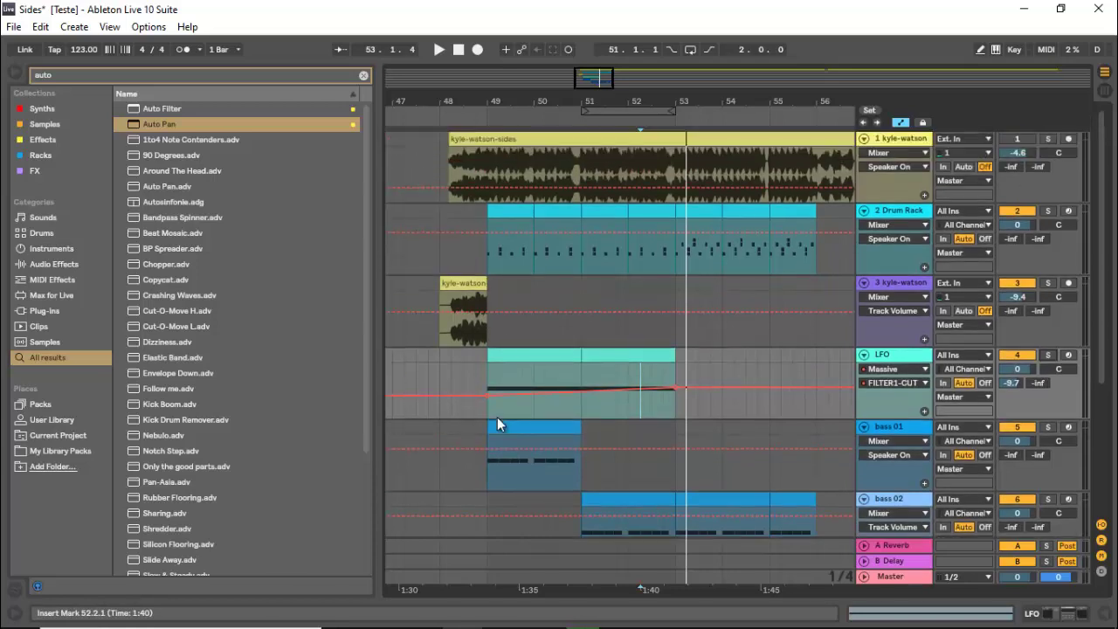
key("F6")
key("F5")
Solo the reference track and listen to it from bar 49 to hear its bass part.
left_click(492, 334)
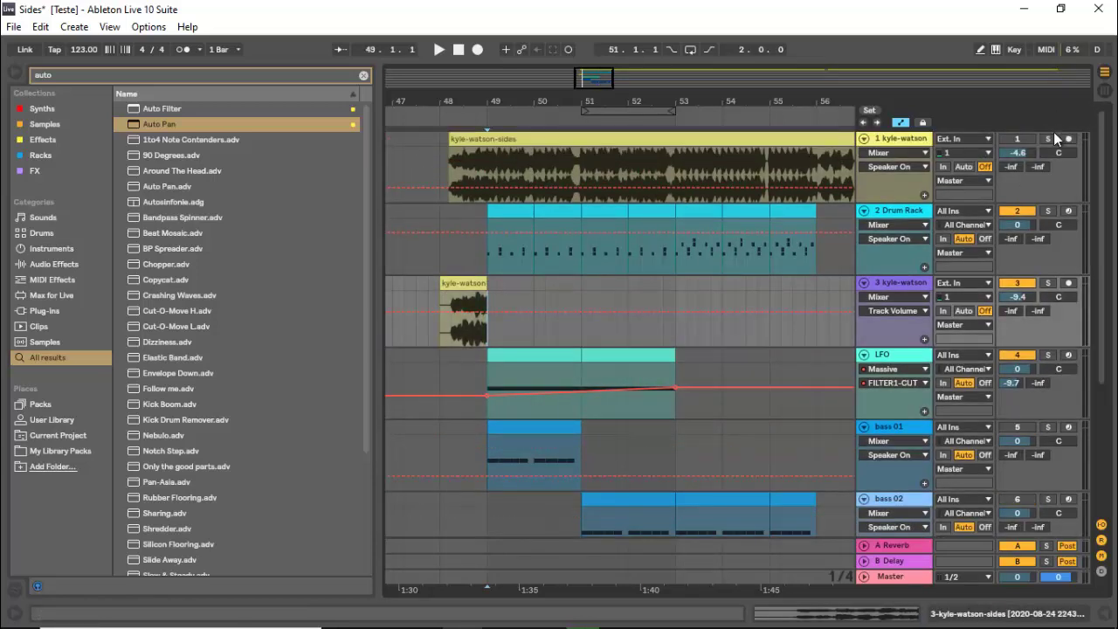
left_click(1049, 139)
key("space")
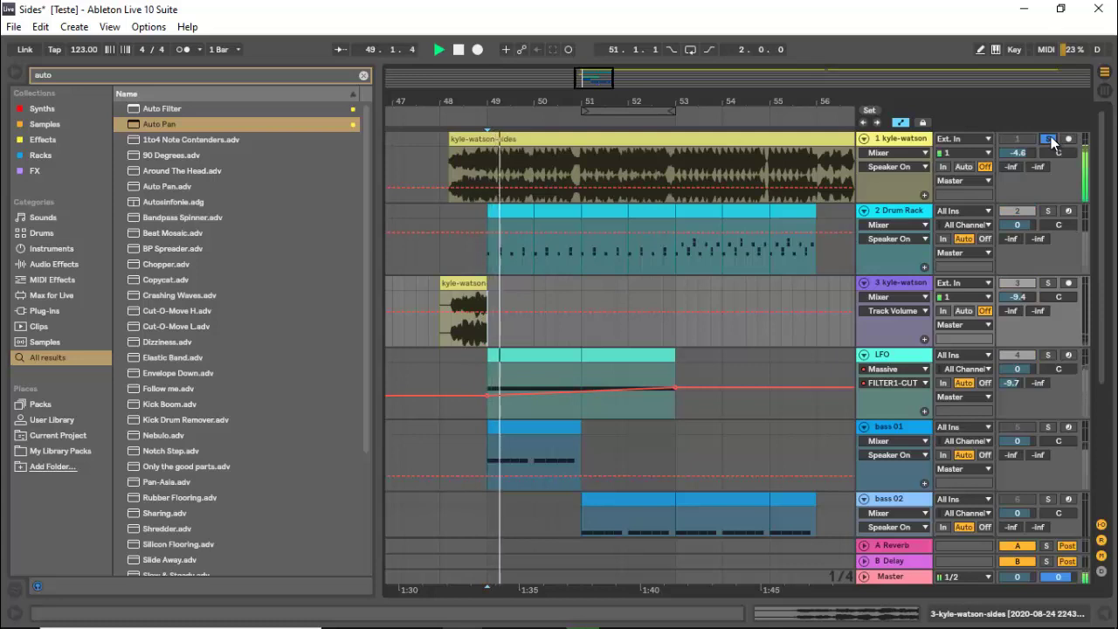
key("space")
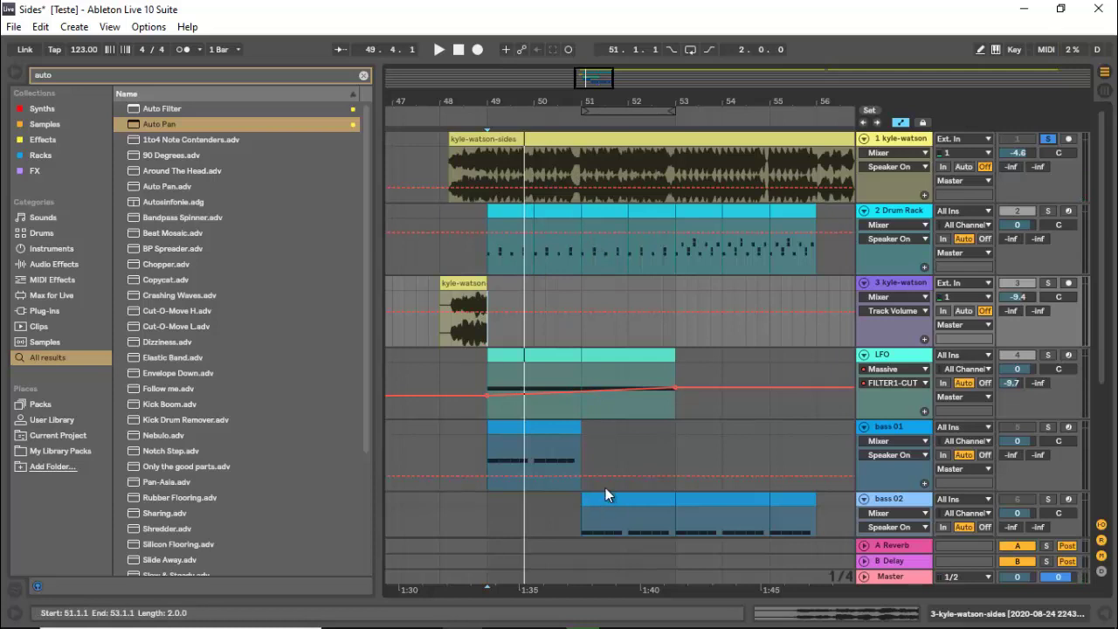
scroll(592, 337, "down", 1)
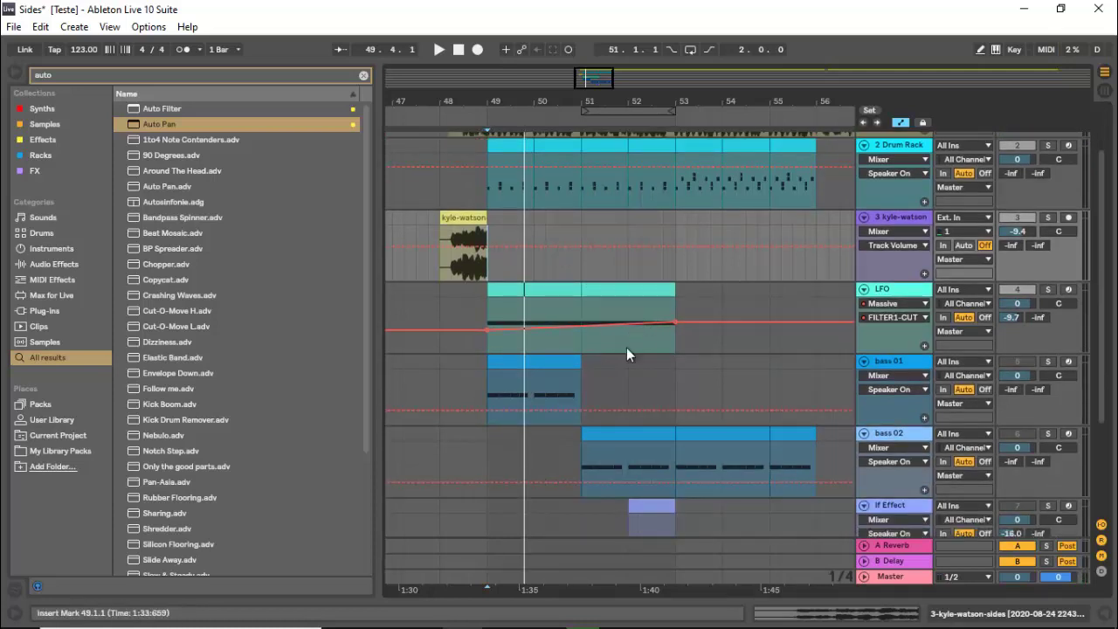
key("space")
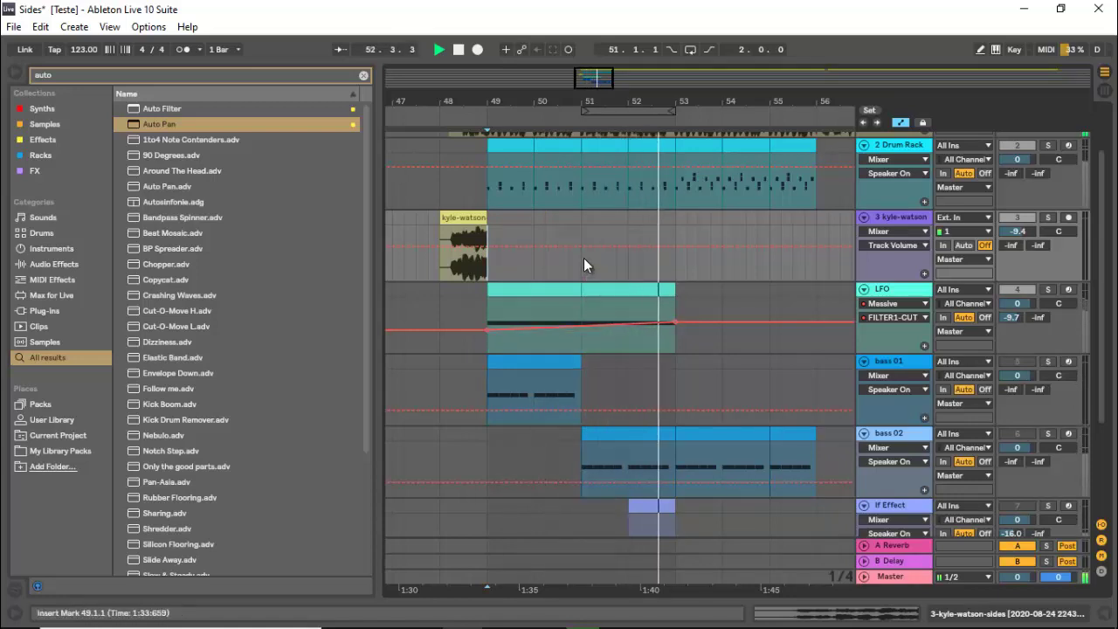
key("space")
scroll(735, 411, "down", 3)
scroll(563, 269, "up", 3)
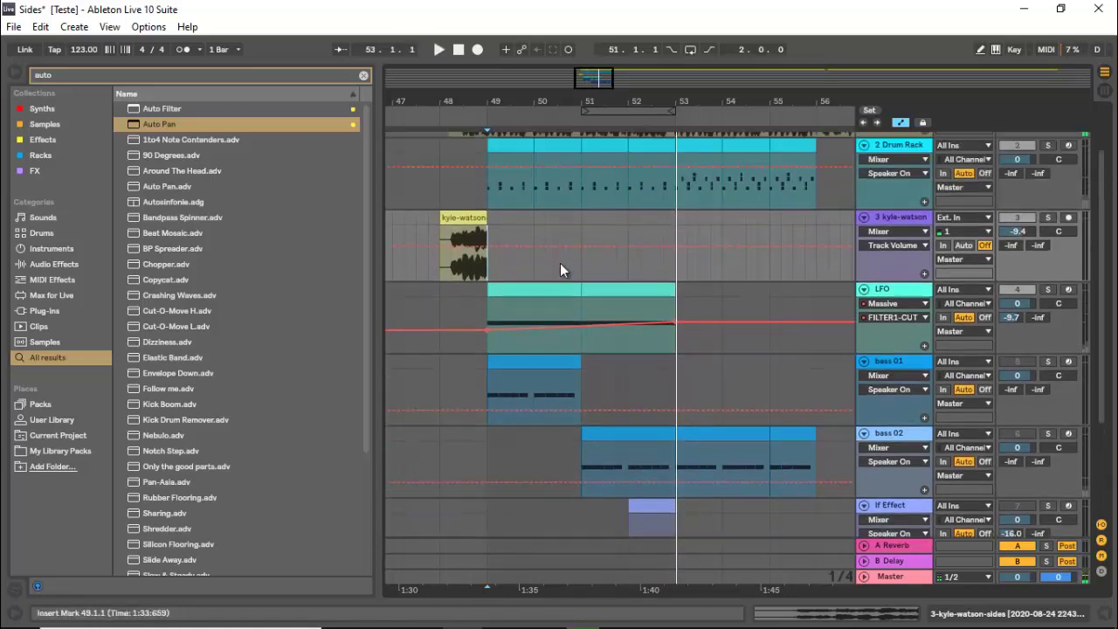
Solo the bass 01 track, show its device chain and play it from bar 49.
left_click(489, 394)
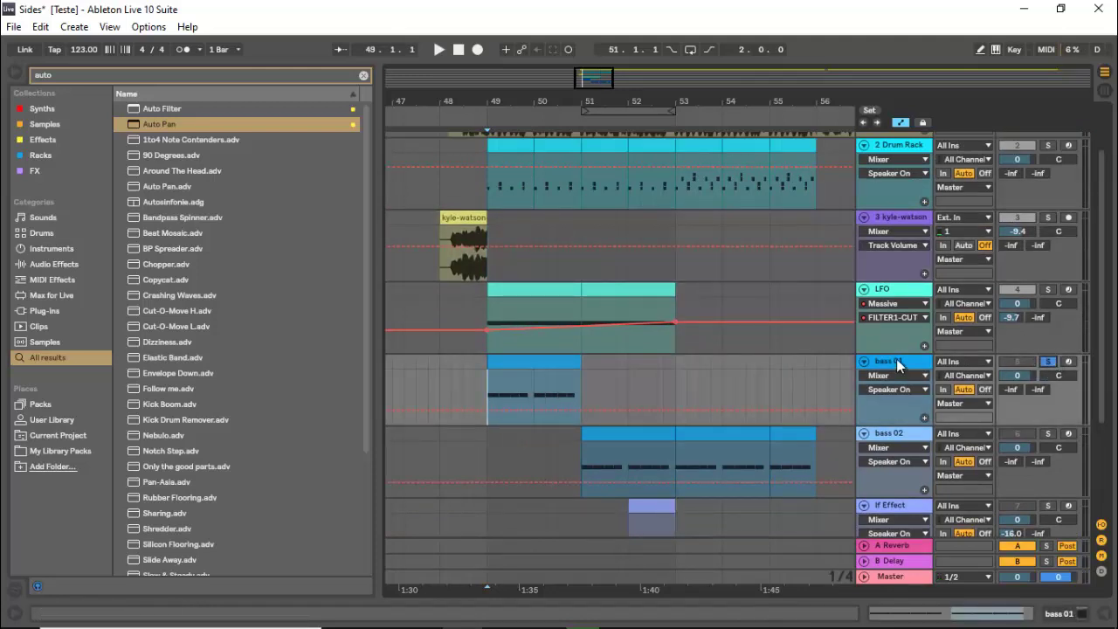
double_click(897, 361)
scroll(579, 354, "down", 4)
key("space")
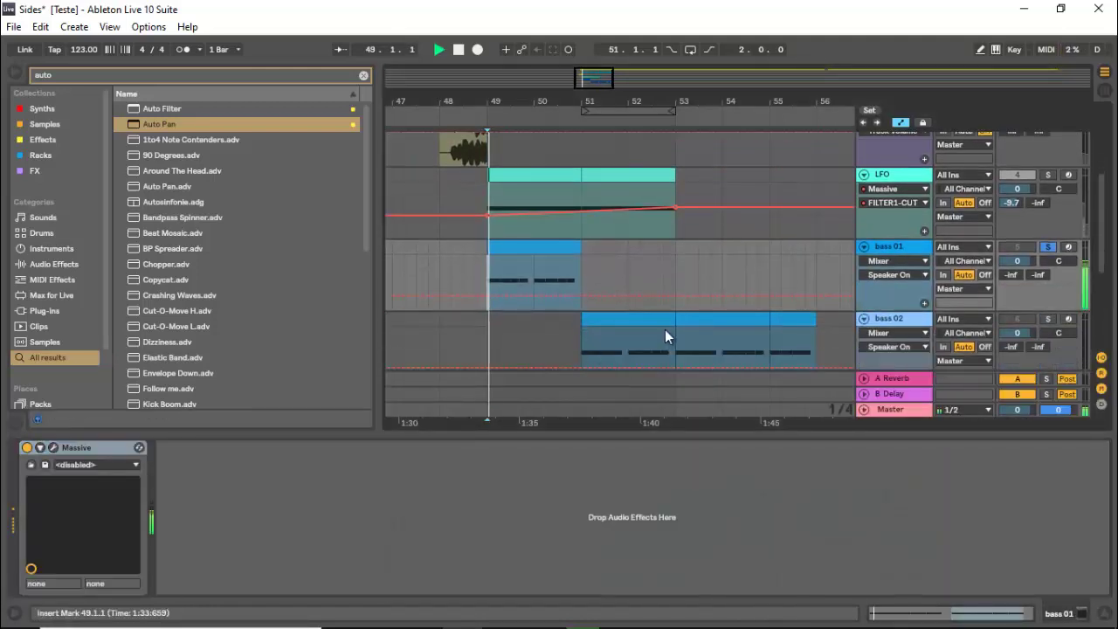
key("space")
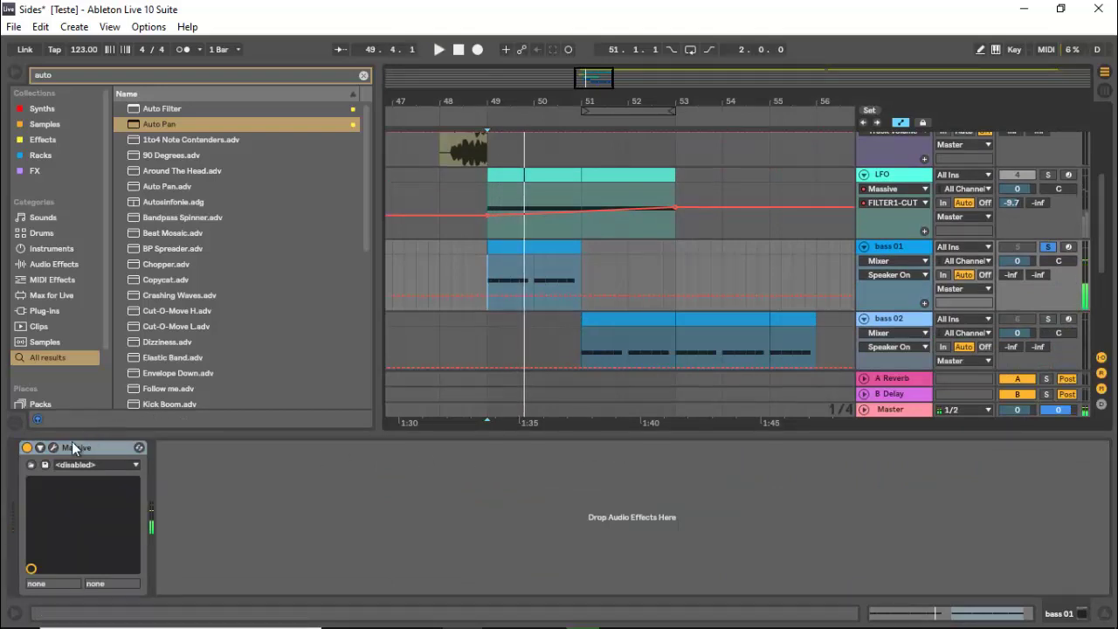
Start a new sound in the bass 01 track's Massive and set OSC1's pitch to -24.00.
left_click(53, 447)
left_click(556, 85)
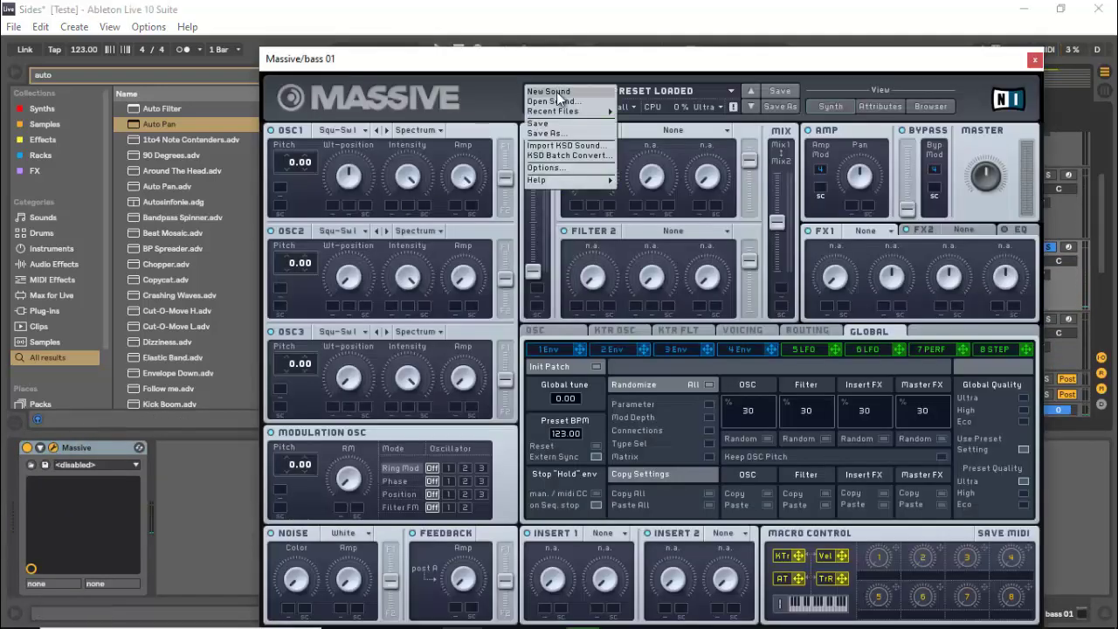
left_click(541, 98)
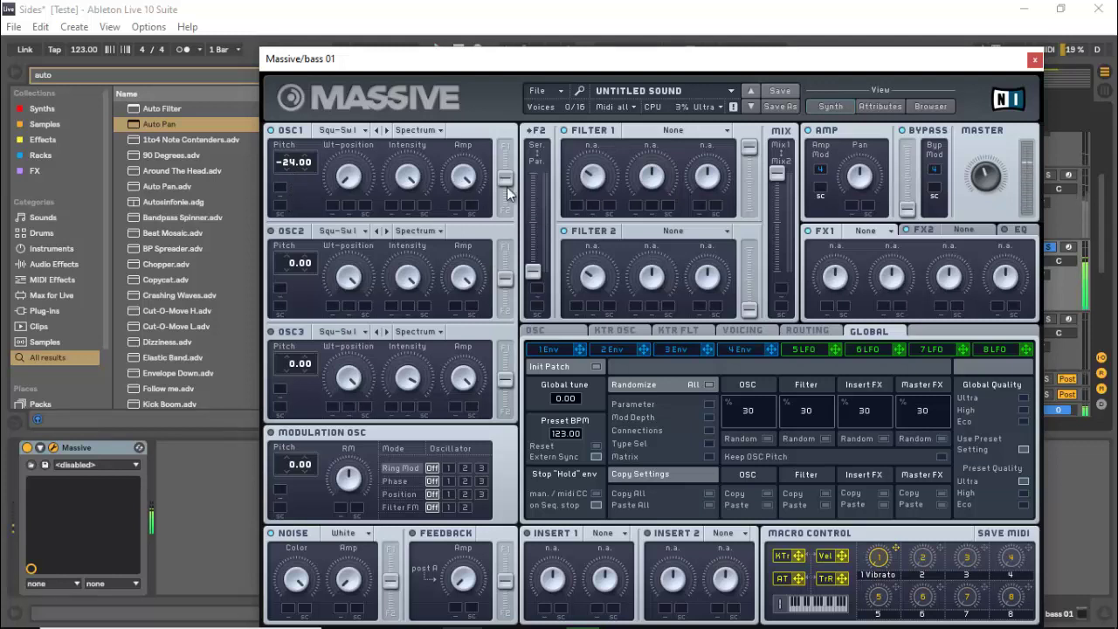
Route OSC1 entirely to Filter 1 and set that filter's type to Lowpass 4.
left_click_drag(507, 181, 515, 131)
left_click(635, 131)
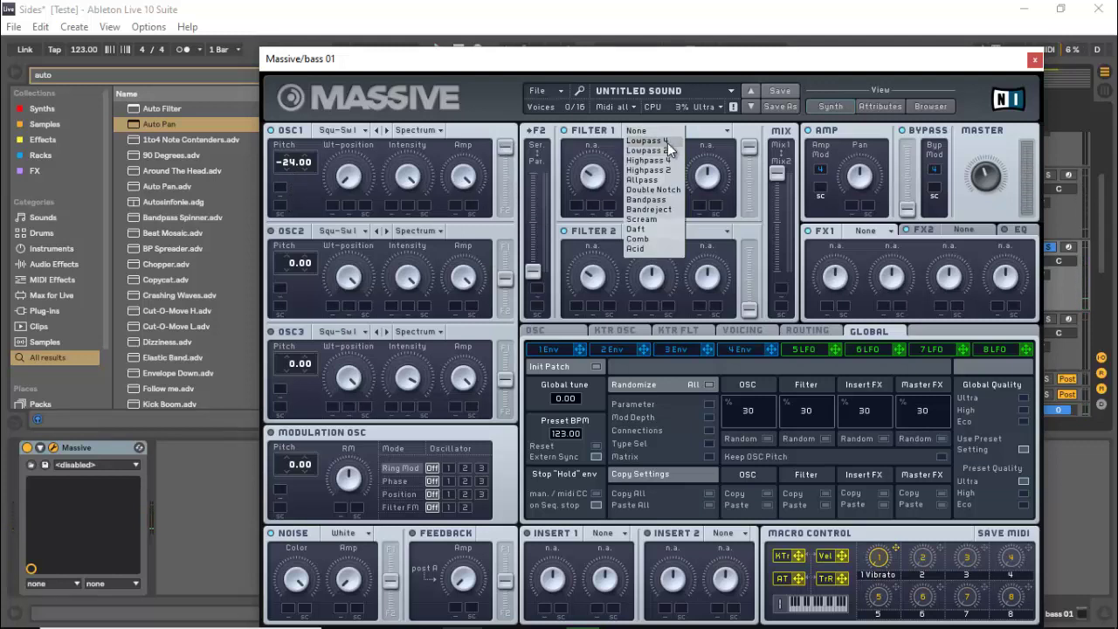
left_click(667, 142)
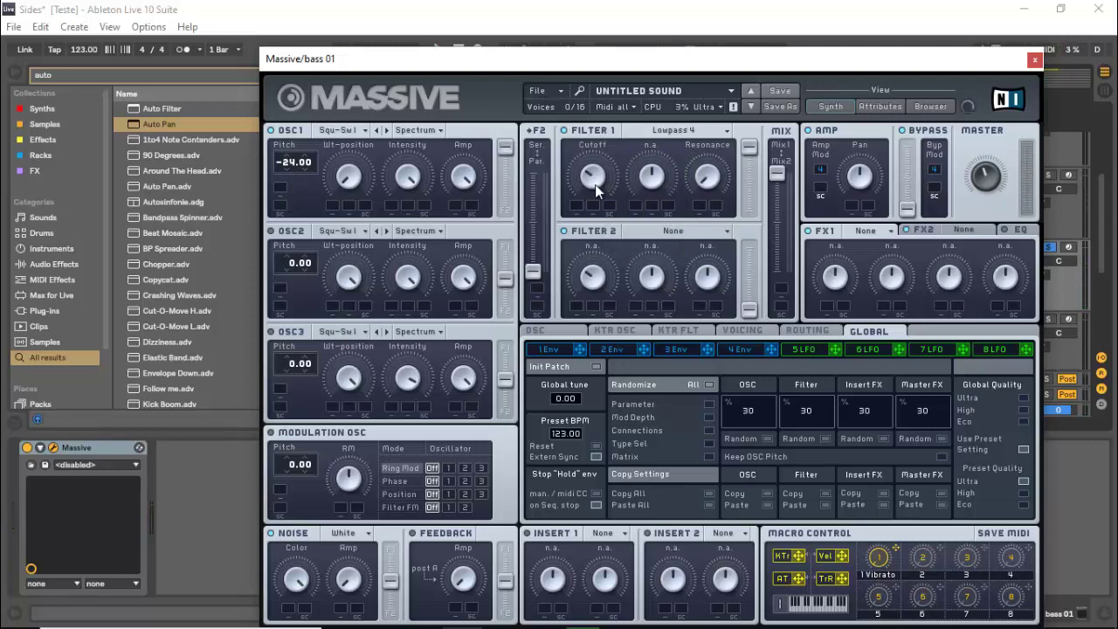
Lengthen 4 Env's release slightly, and lower 3 Env's decay level and shorten its decay a little.
left_click(753, 348)
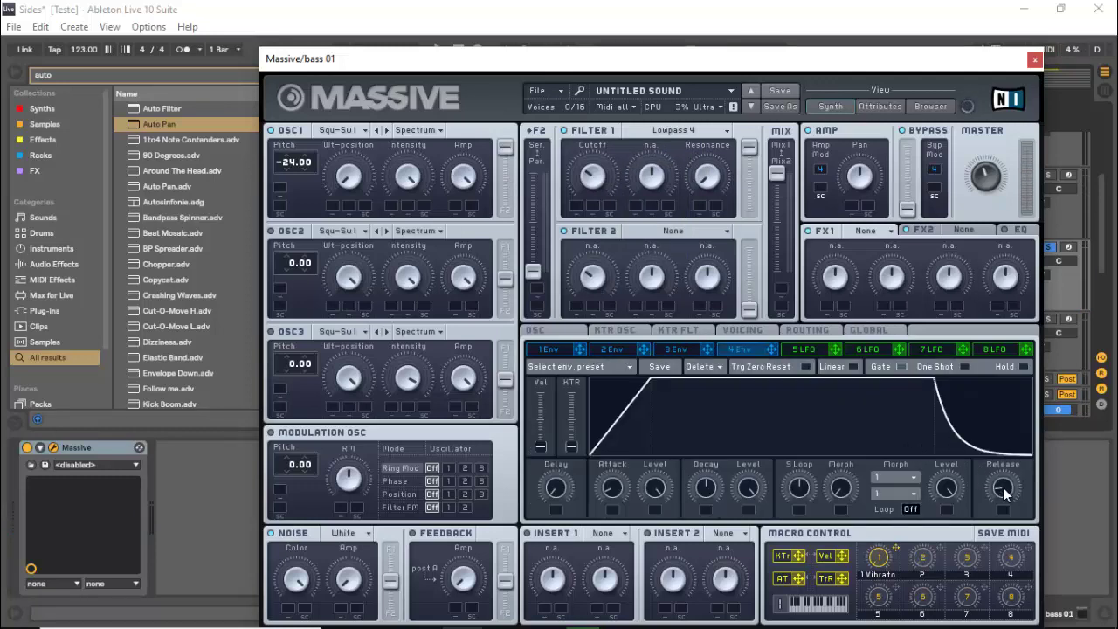
left_click_drag(1005, 494, 1007, 490)
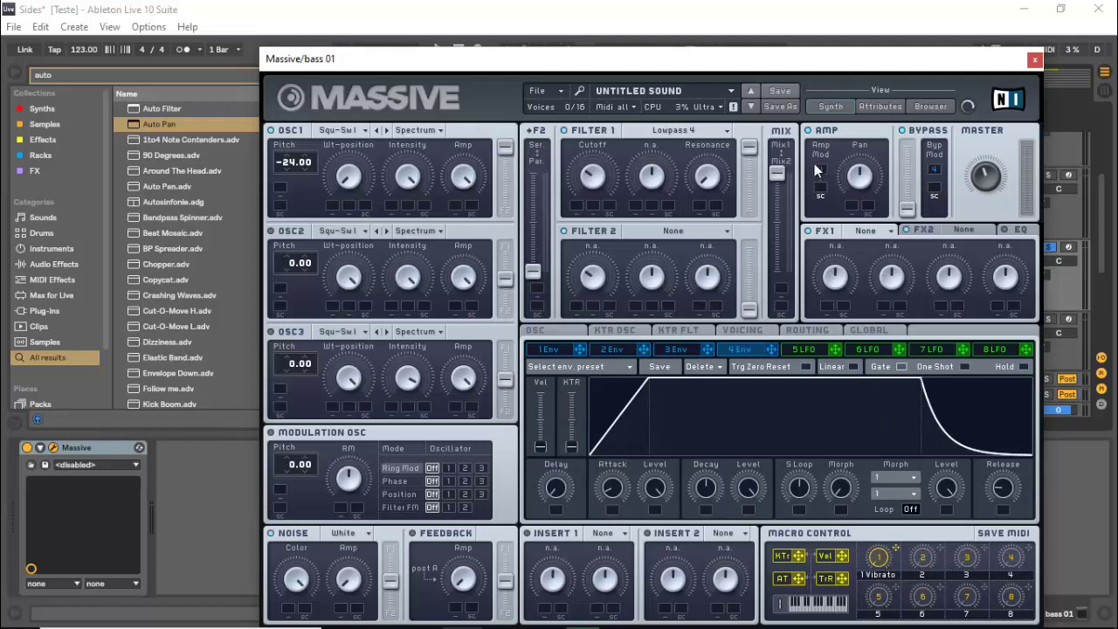
left_click(679, 348)
left_click_drag(746, 488, 743, 522)
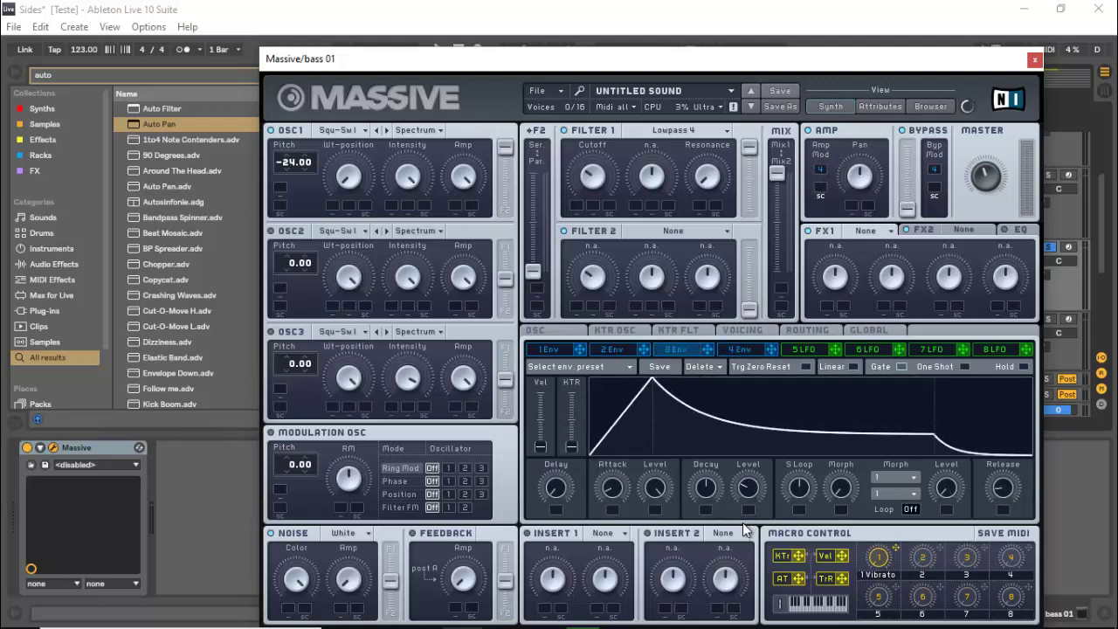
left_click_drag(704, 486, 701, 425)
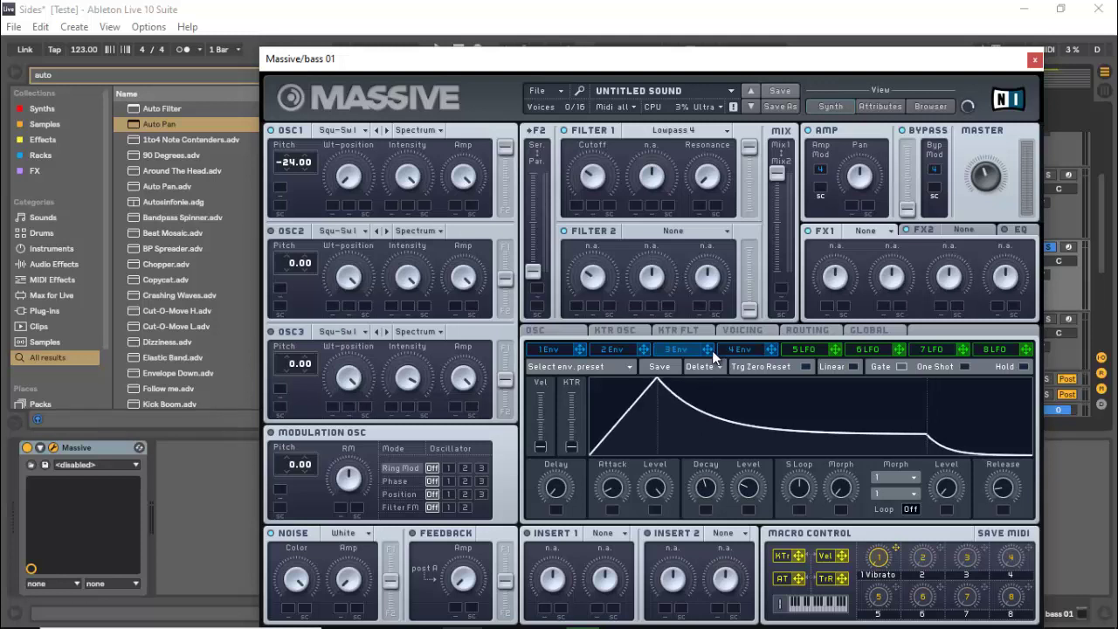
Modulate Filter 1's cutoff with 3 Env, play the bass to check it and close the synth window.
left_click_drag(707, 349, 586, 173)
key("space")
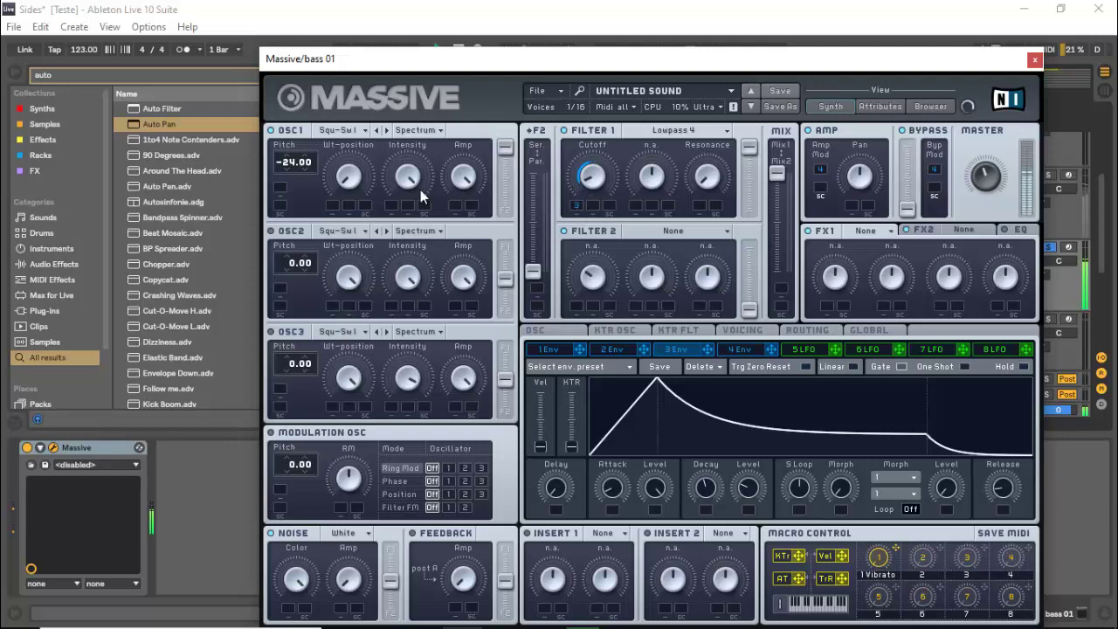
key("space")
left_click_drag(290, 186, 290, 168)
left_click_drag(747, 505, 744, 515)
left_click(1033, 61)
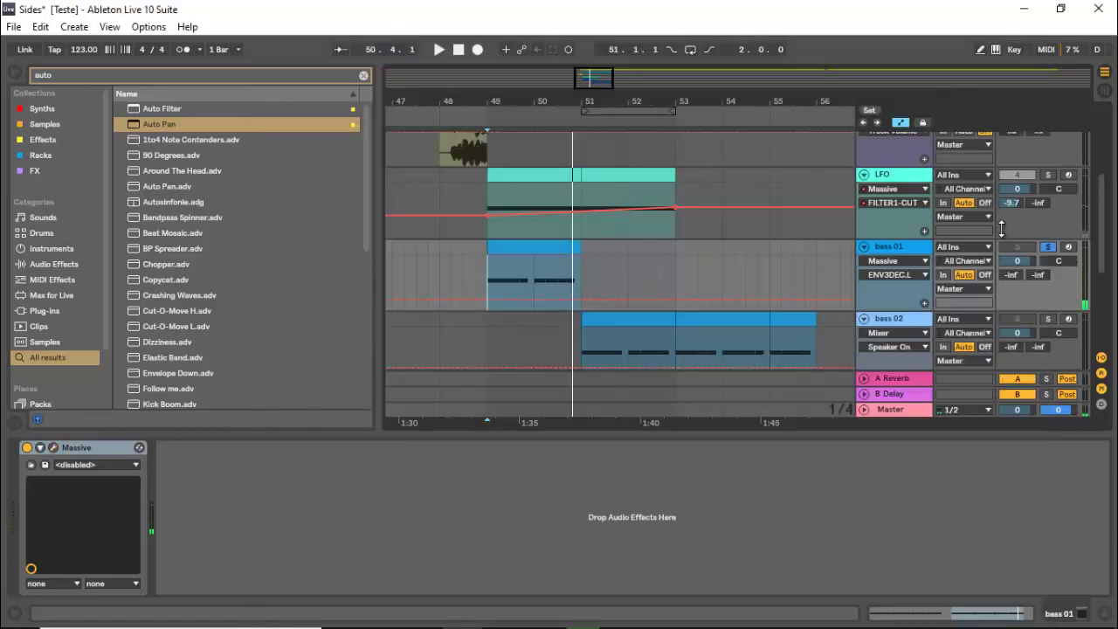
Solo the kyle-watson reference track and play it from bar 49 for comparison with the bass 01 patch.
scroll(1055, 146, "up", 5)
left_click(1048, 139)
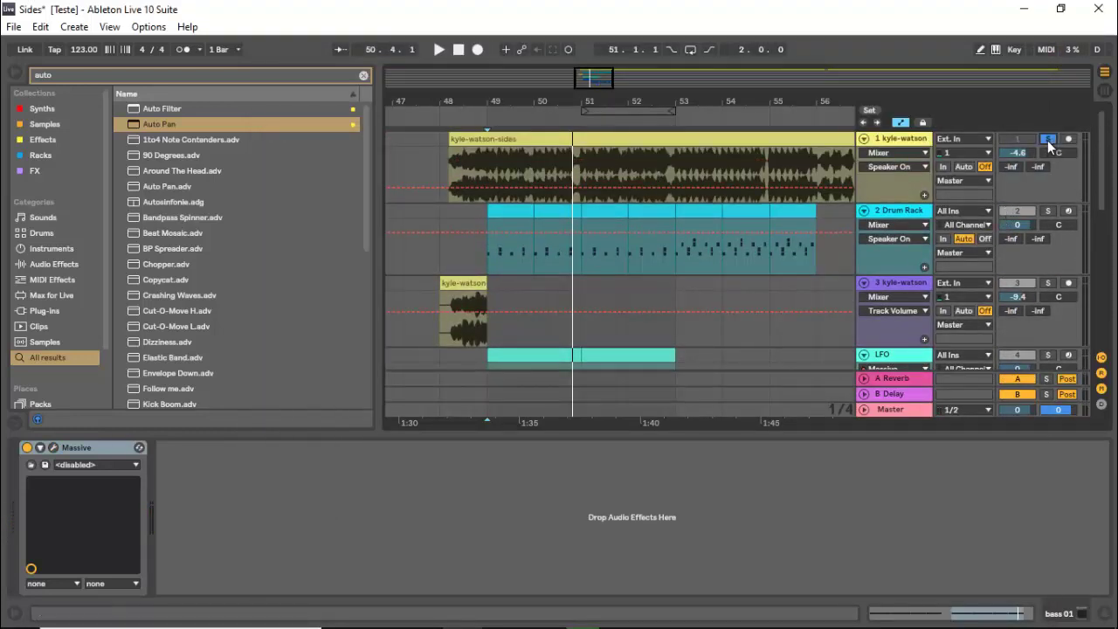
key("space")
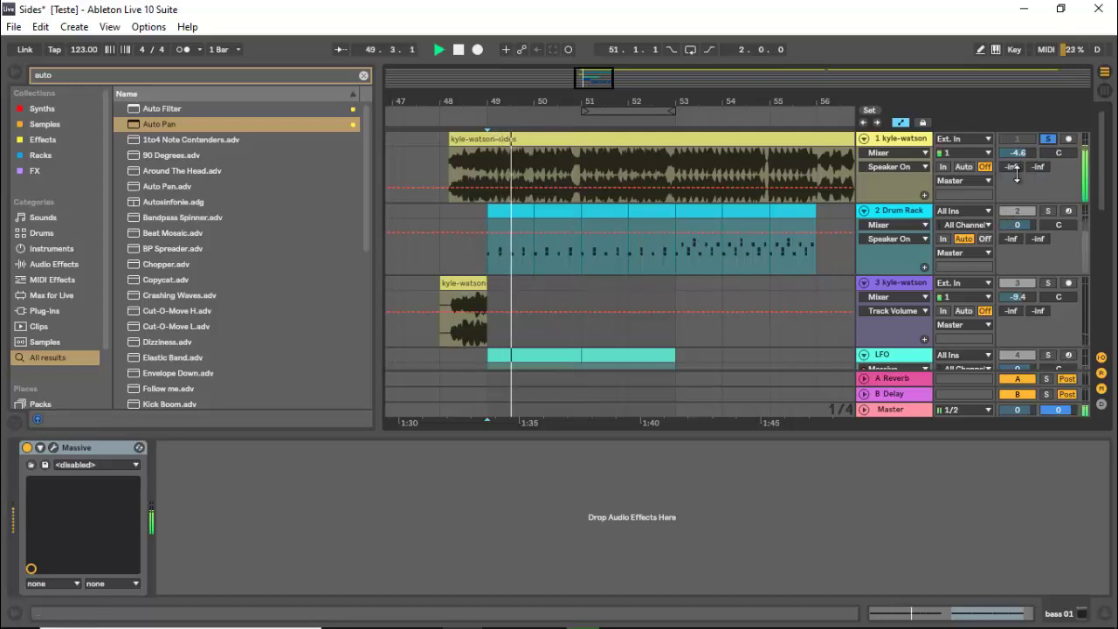
scroll(1044, 201, "down", 5)
key("space")
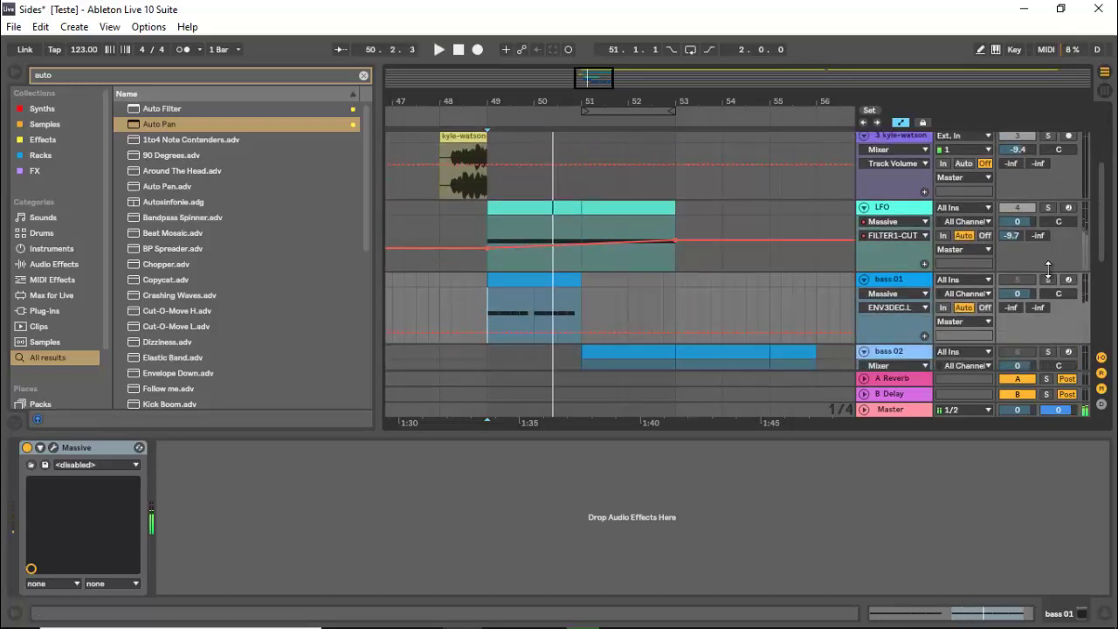
Solo the bass 01 track, play it from bar 49 against the reference, and turn its solo off.
left_click(1052, 279)
key("space")
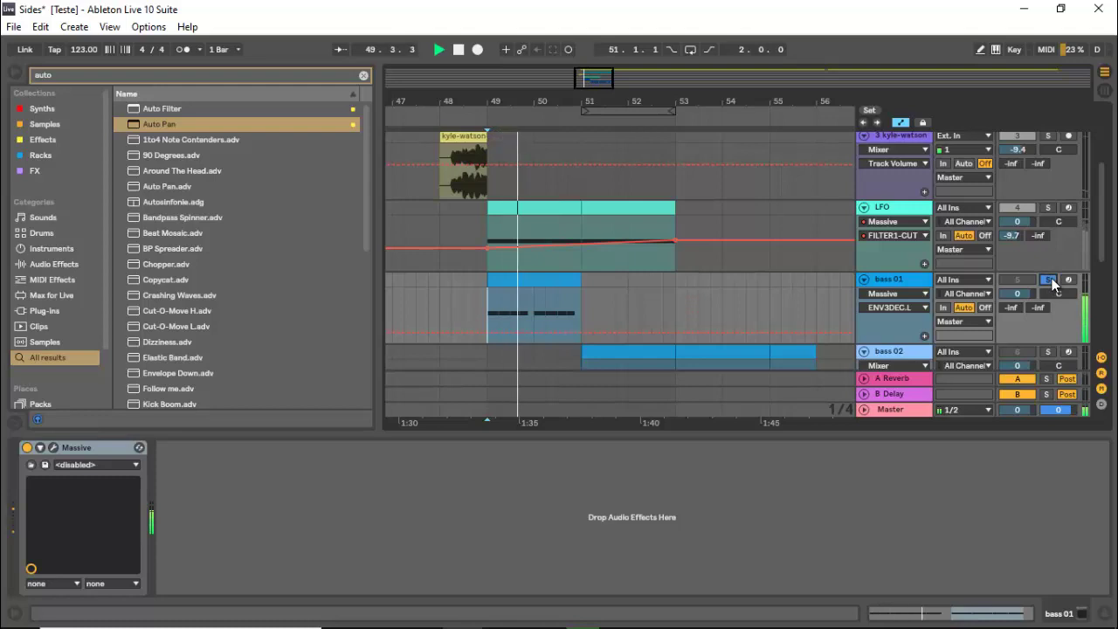
key("space")
left_click(1052, 278)
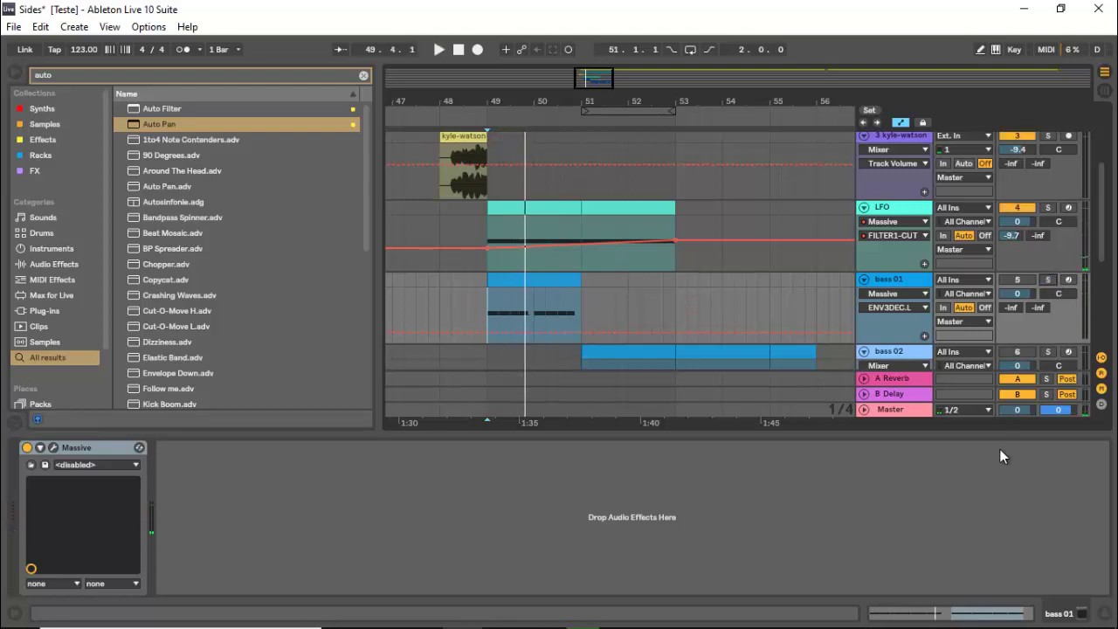
Find Kickstart-64bit in the browser and add it after Massive on the bass 01 track.
key("ctrl+f")
type("kickst")
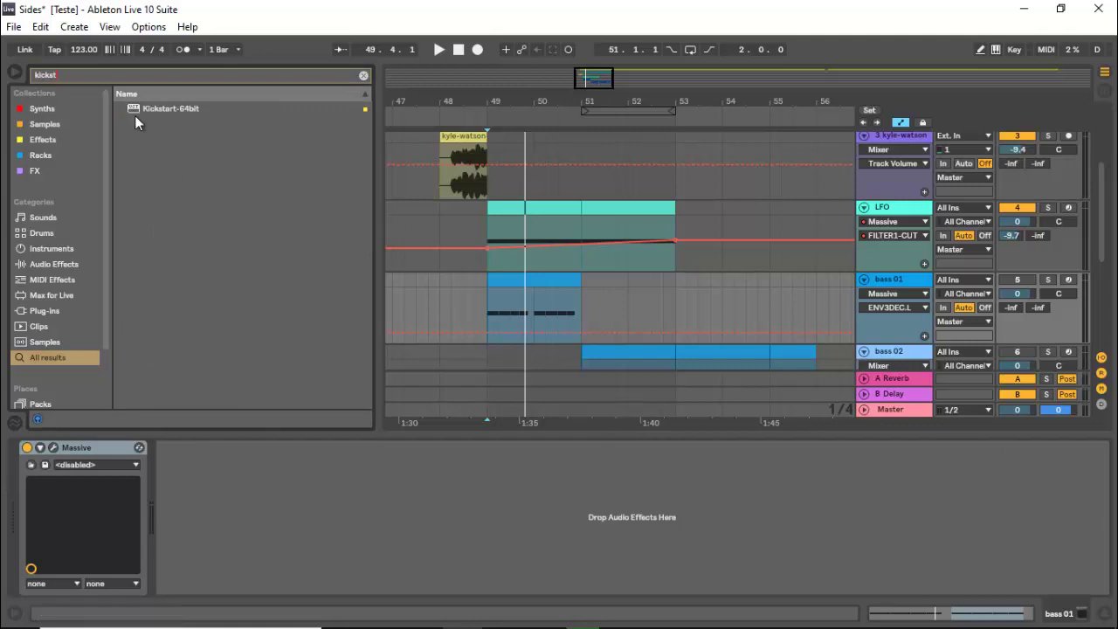
left_click_drag(136, 111, 275, 456)
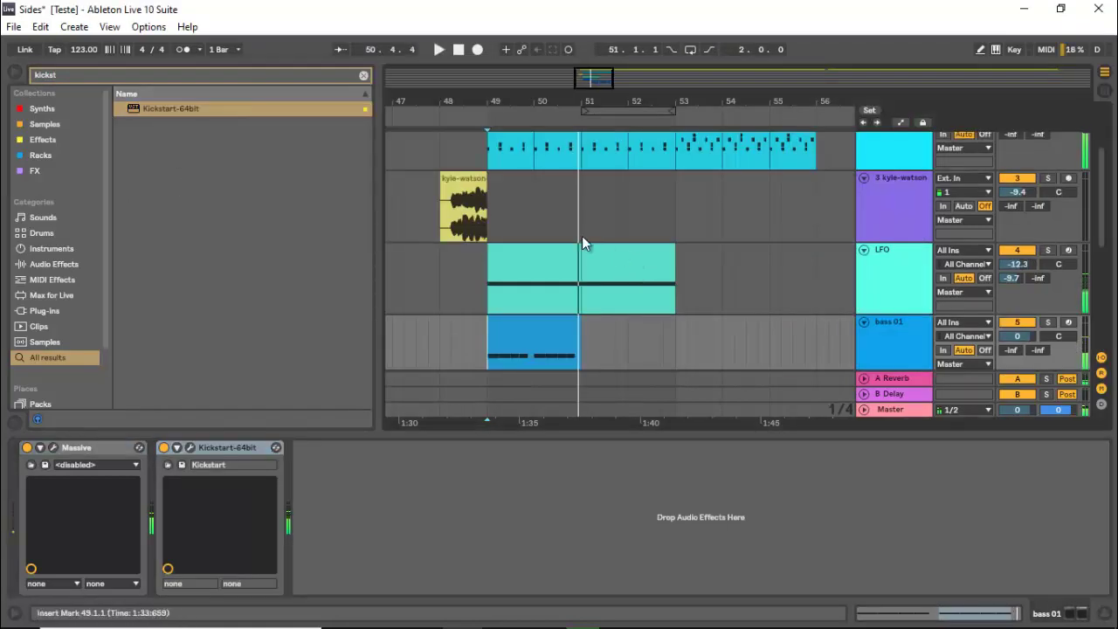
Solo the reference track and play it from 50.3.1 to hear the second bass part.
left_click(559, 219)
scroll(612, 218, "up", 4)
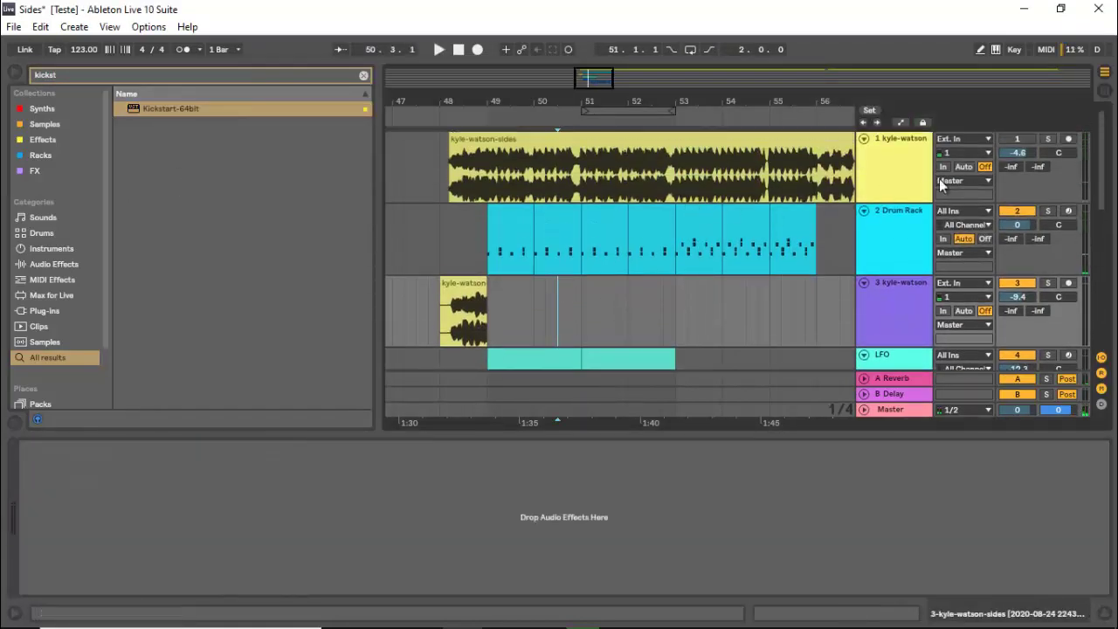
left_click(1051, 138)
key("space")
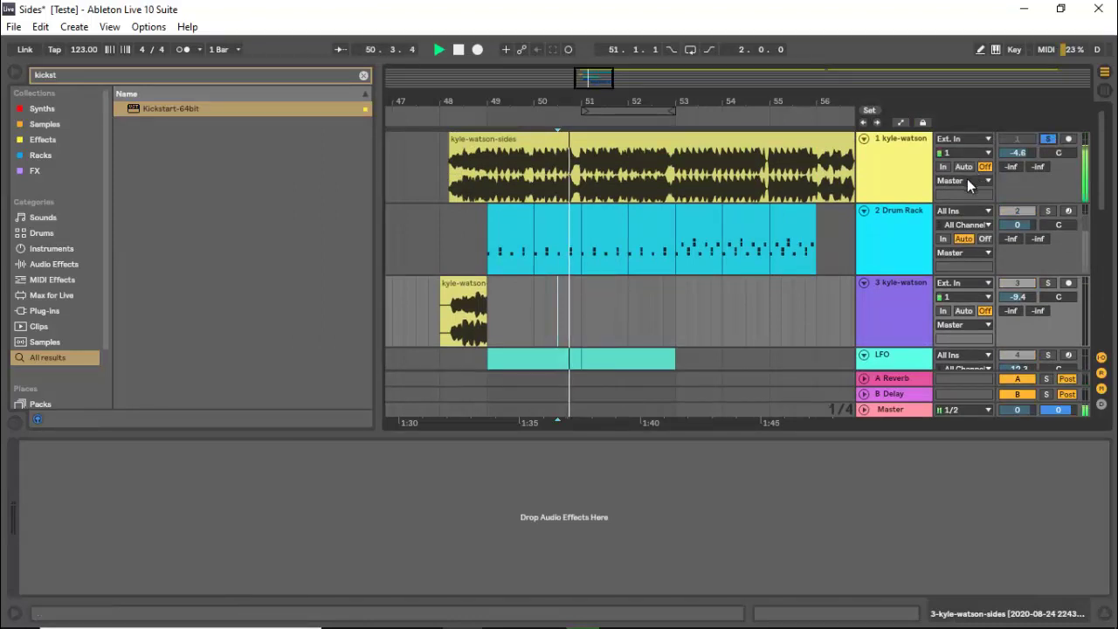
scroll(707, 244, "down", 3)
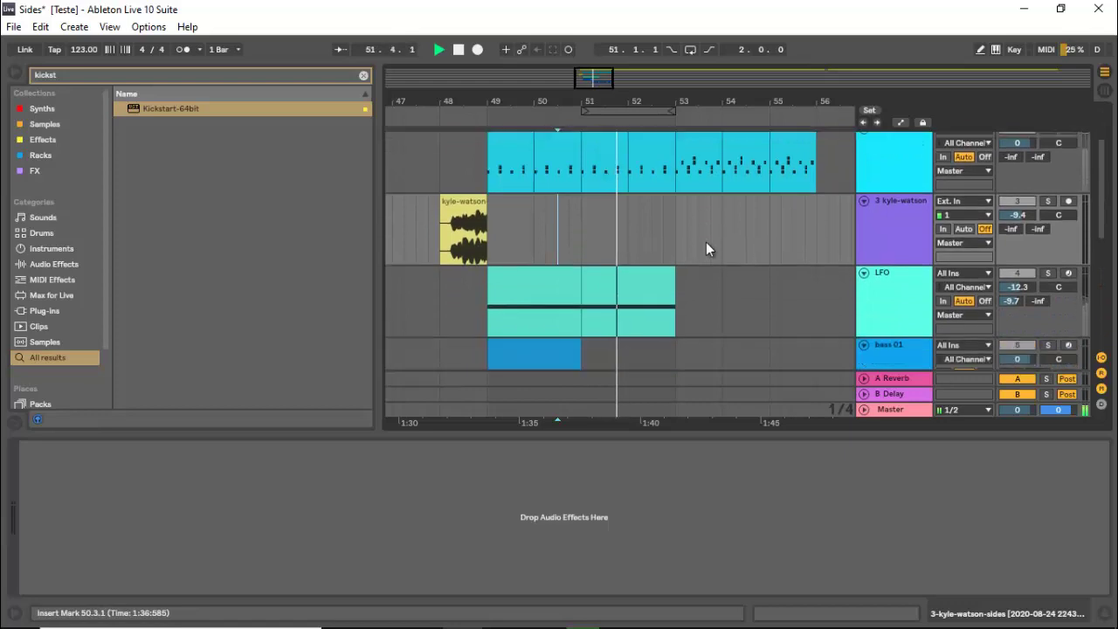
Solo the LFO track, set its volume to -11.0 dB and play it from 50.3.1.
left_click(1048, 224)
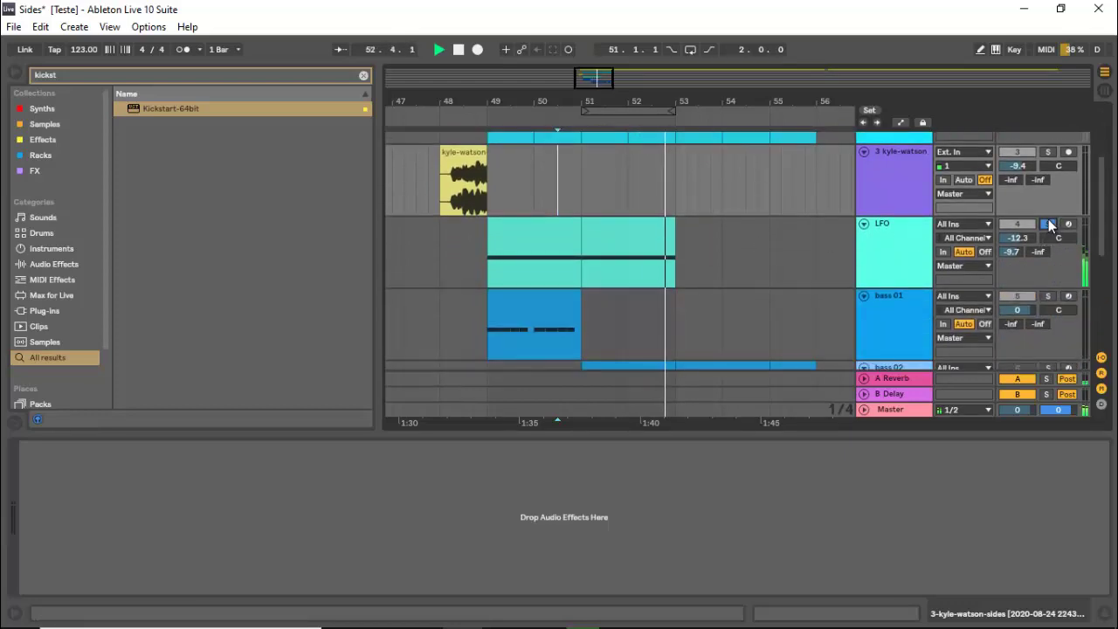
key("space")
key("space")
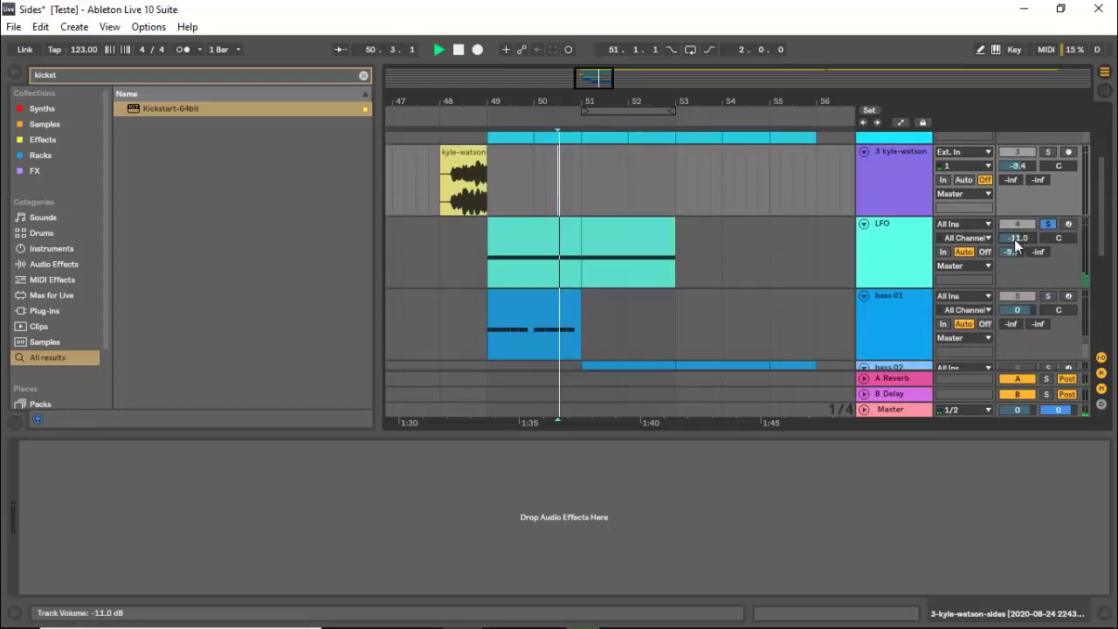
scroll(848, 265, "down", 2)
key("space")
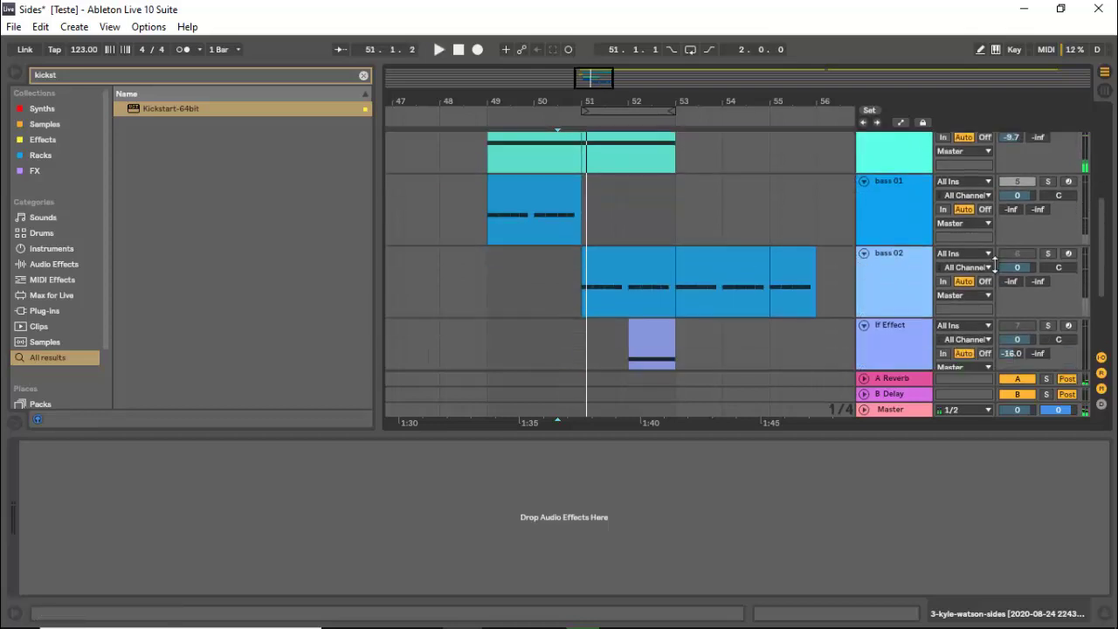
Solo the bass 02 track and show its Massive window fully on screen.
left_click(1042, 257)
left_click(1049, 253)
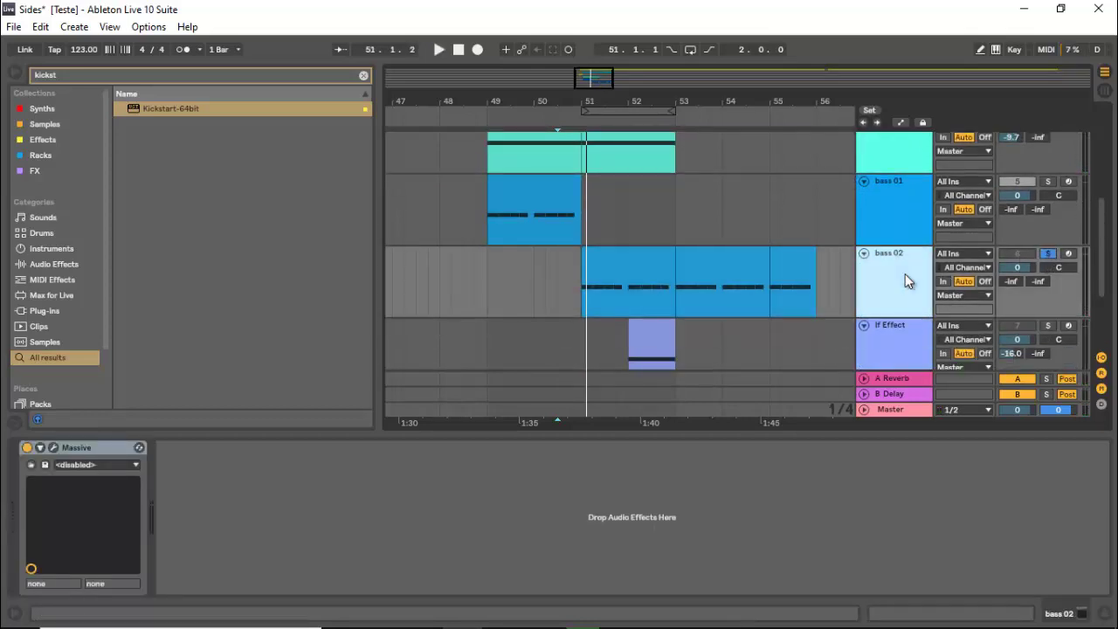
left_click(70, 448)
left_click(53, 447)
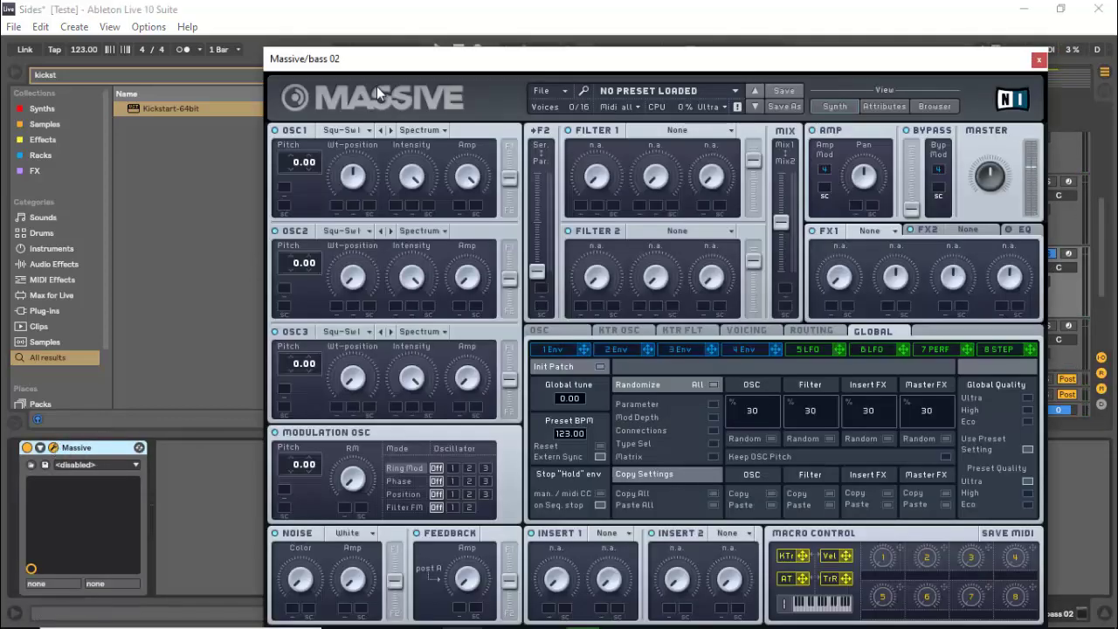
left_click_drag(405, 60, 354, 39)
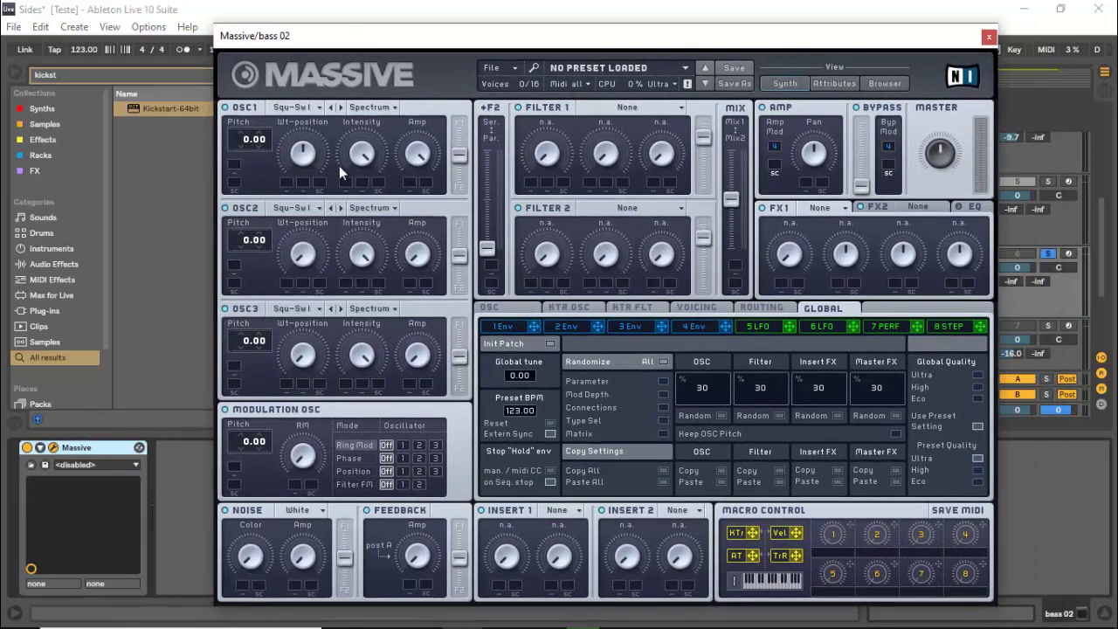
Start a new sound in the bass 02 track's Massive and set OSC1's pitch to -36.00.
left_click(307, 106)
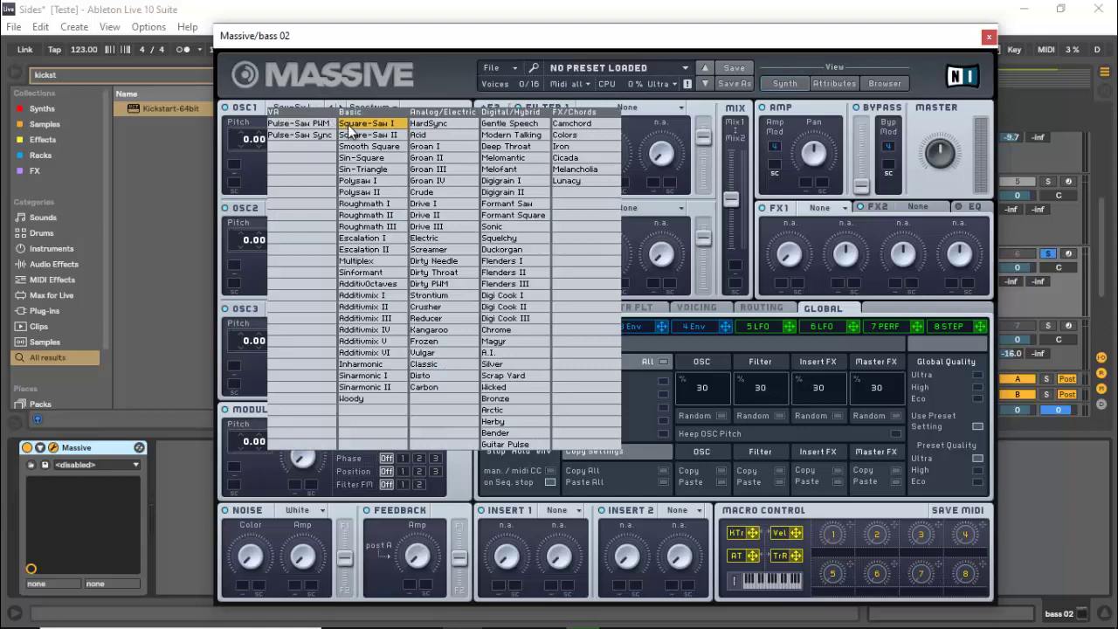
left_click(508, 67)
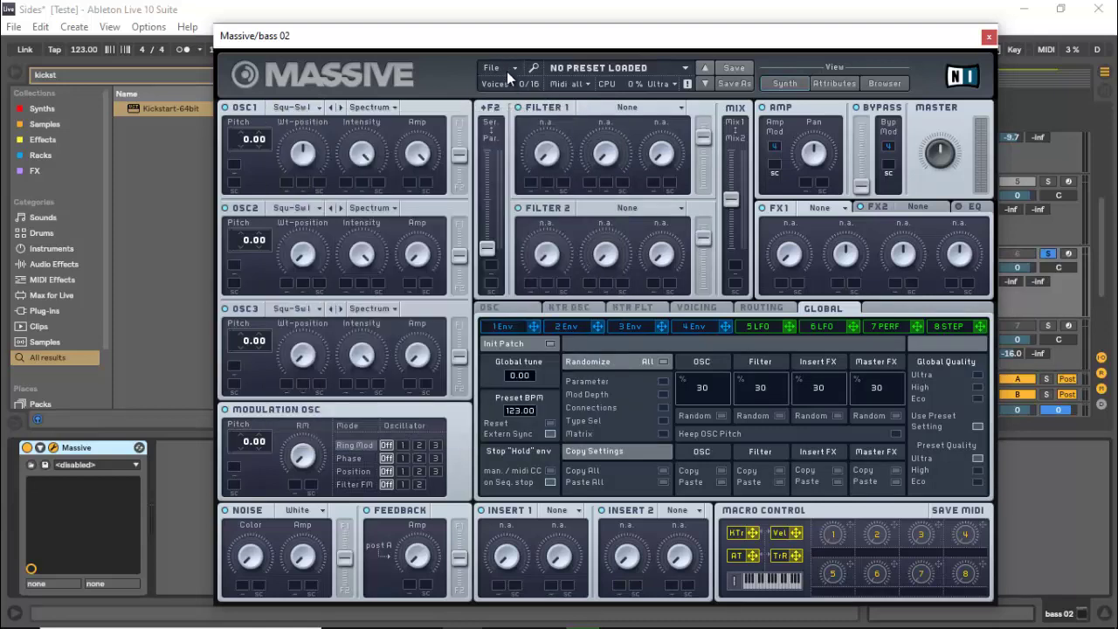
left_click(507, 72)
left_click(509, 69)
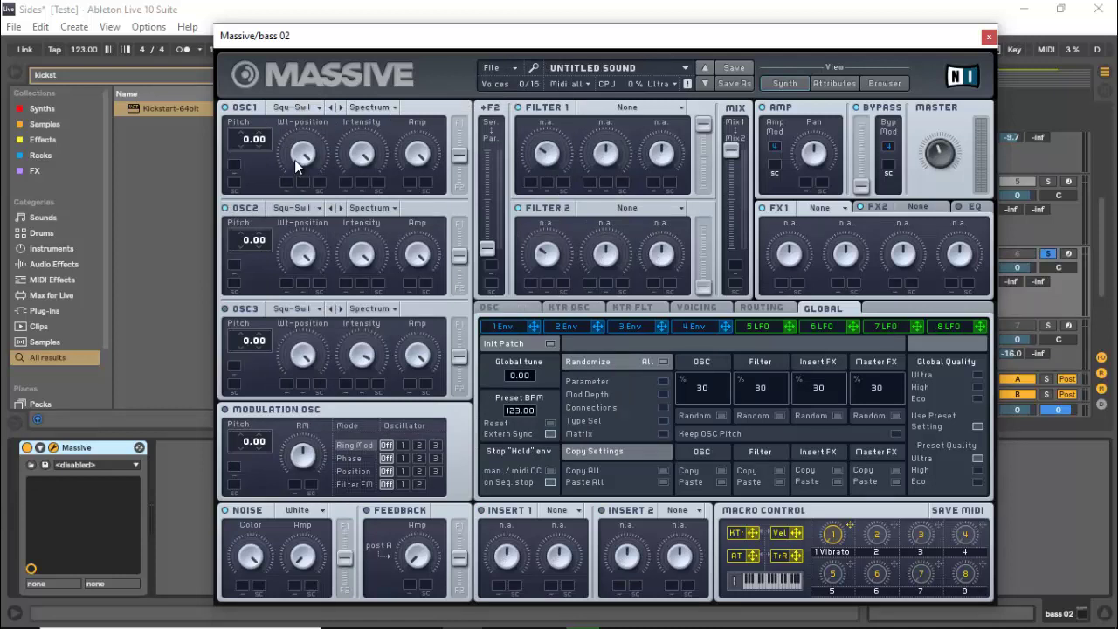
left_click_drag(250, 138, 249, 197)
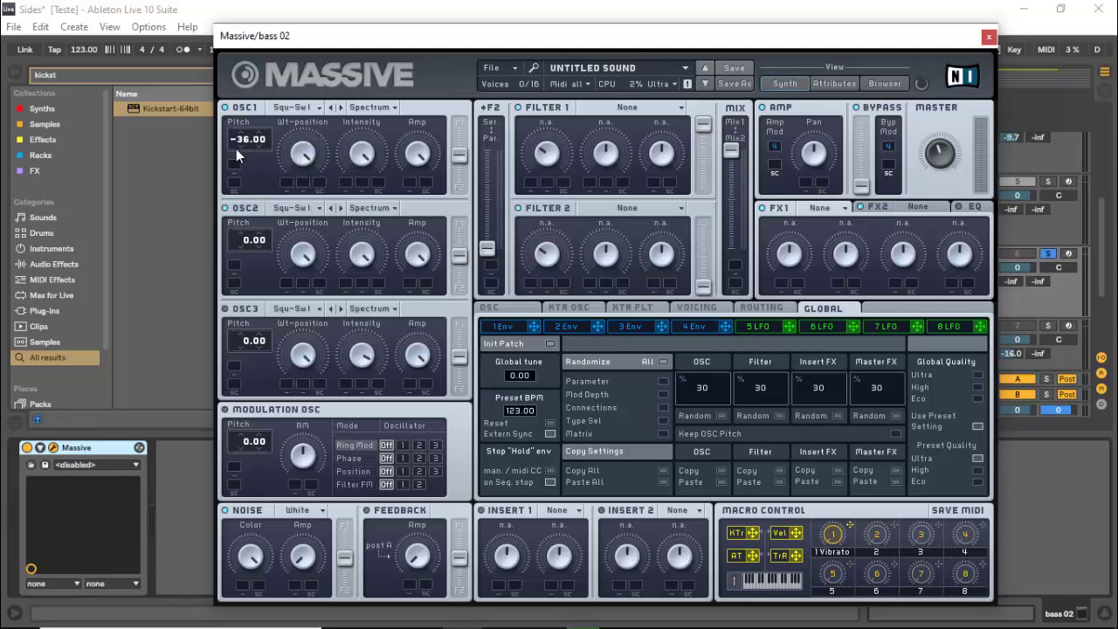
Set OSC2's wavetable to Sin-Square and its pitch to -14.00.
left_click(293, 208)
left_click(358, 264)
left_click_drag(251, 239, 909, 271)
left_click(1048, 327)
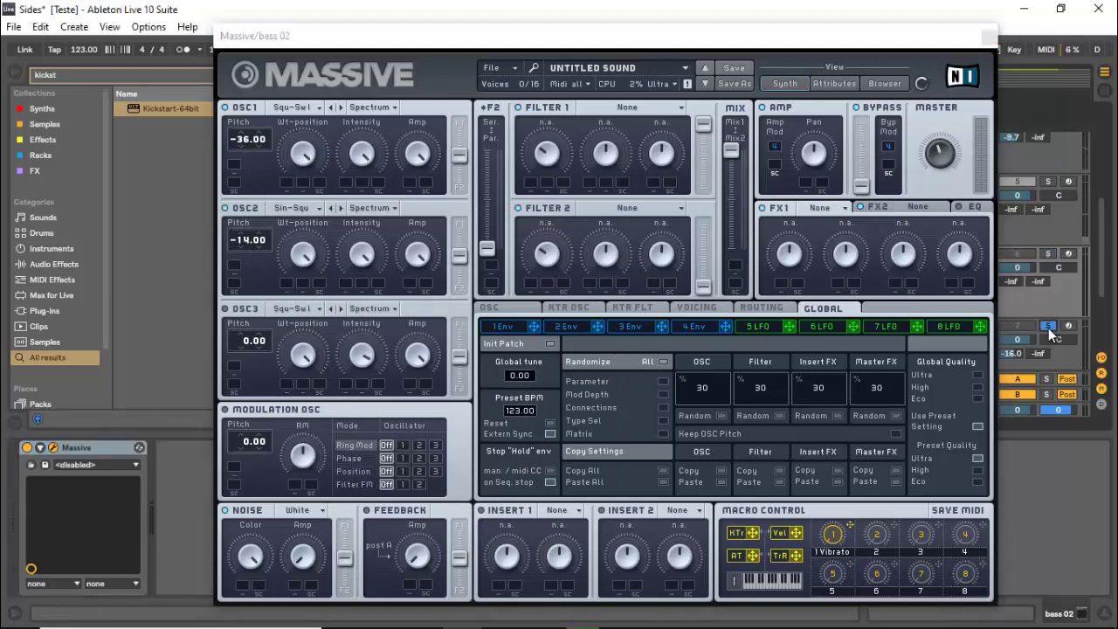
left_click(988, 36)
scroll(977, 210, "down", 2)
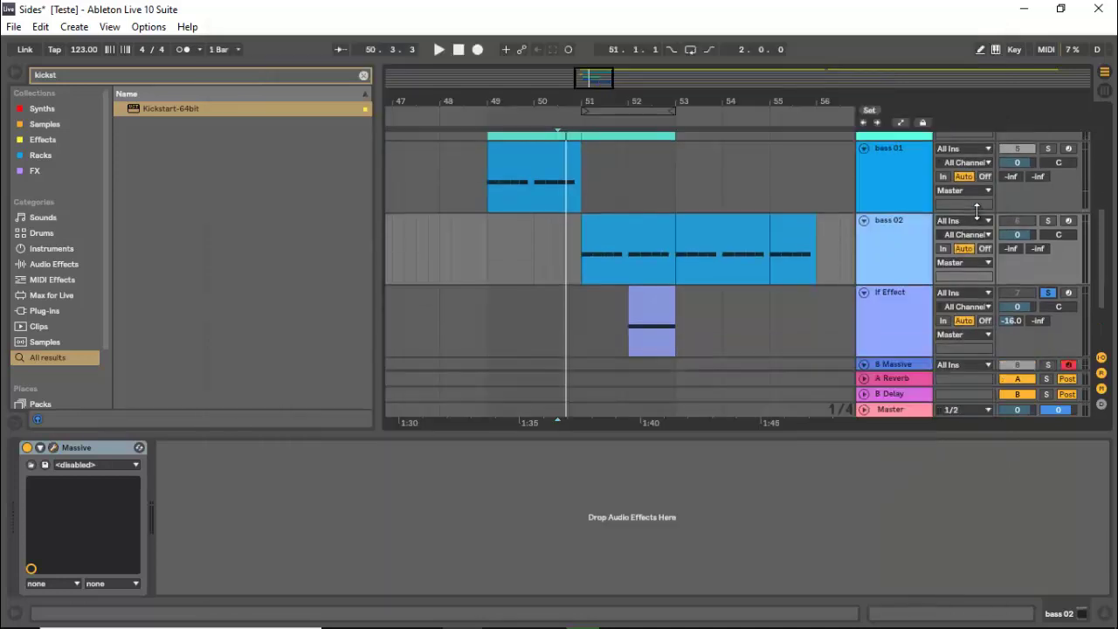
scroll(976, 209, "down", 2)
scroll(1005, 219, "up", 2)
left_click(1048, 220)
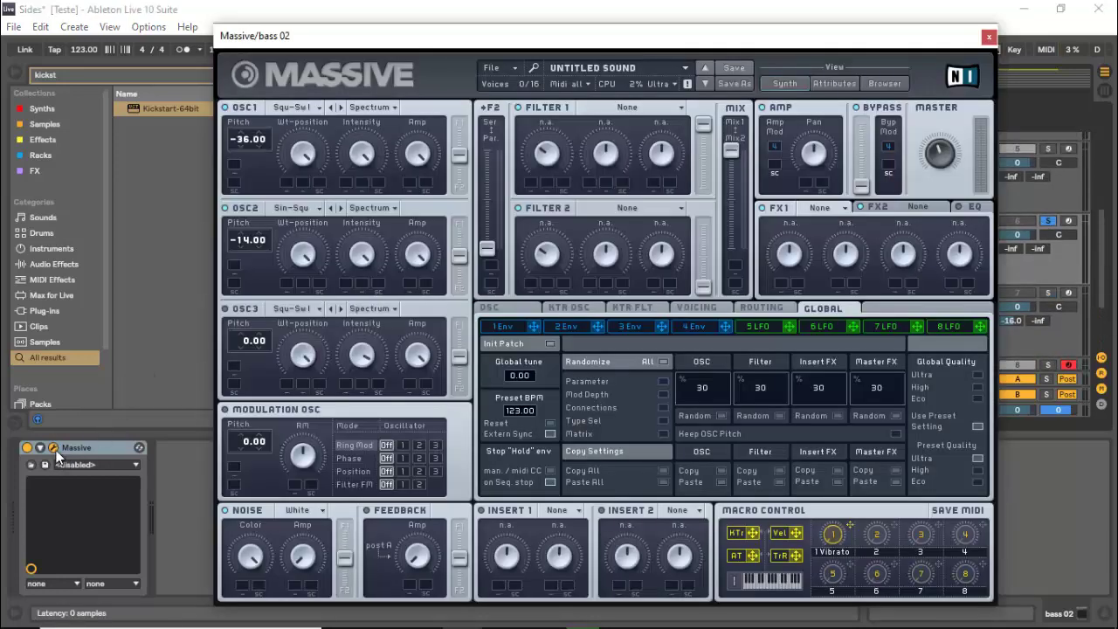
left_click(54, 448)
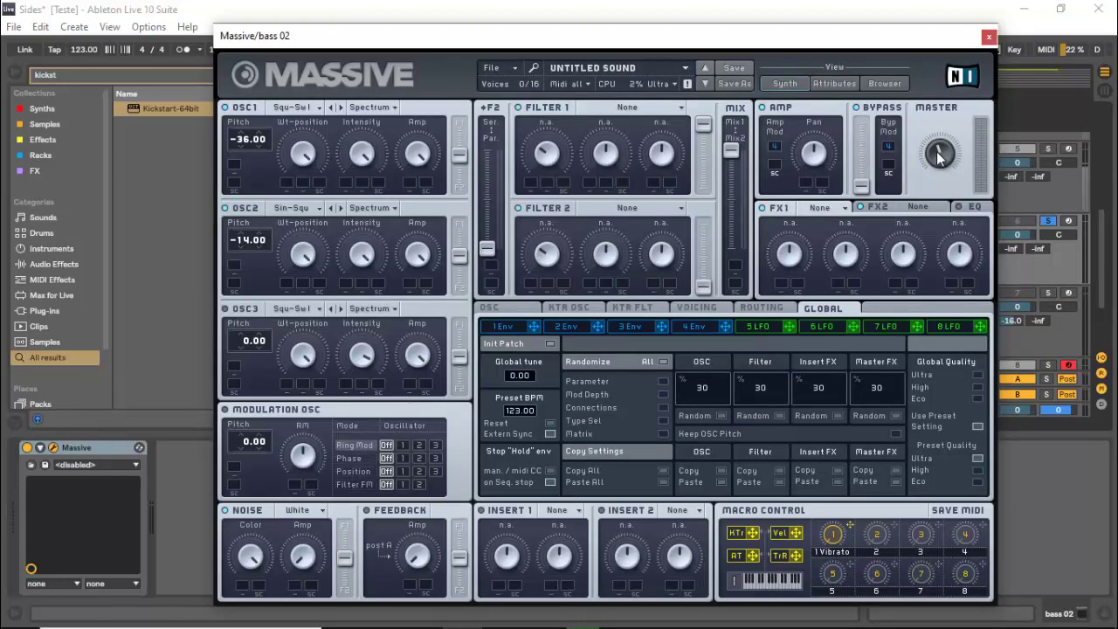
Play the bass 02 clip from bar 51 and set OSC2's pitch to -24.00.
left_click_drag(611, 36, 463, 334)
left_click(626, 278)
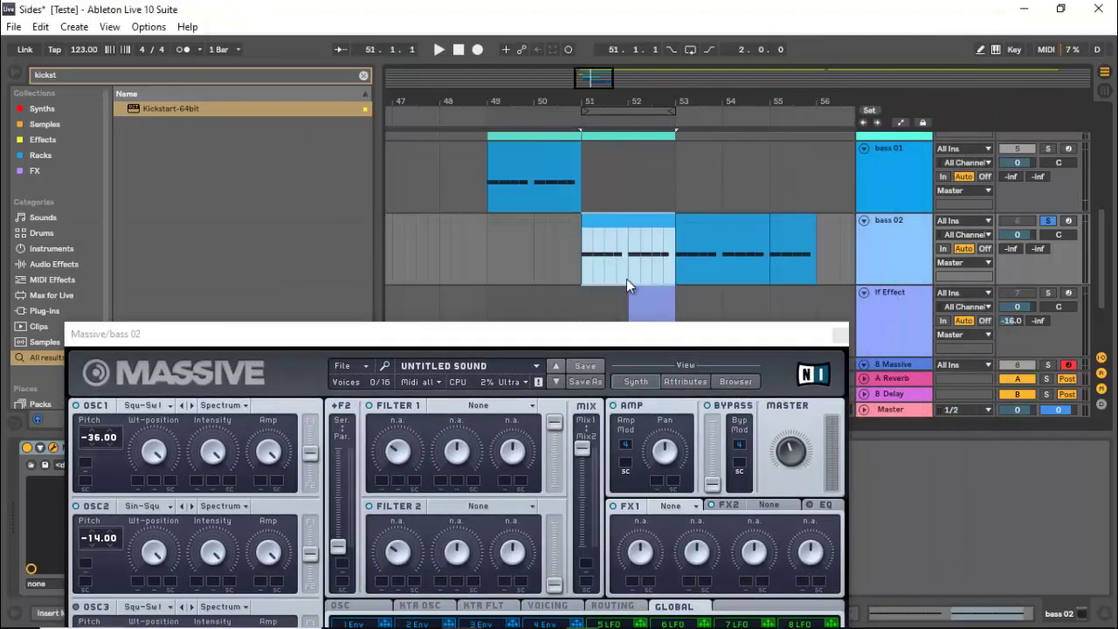
left_click_drag(628, 337, 761, 63)
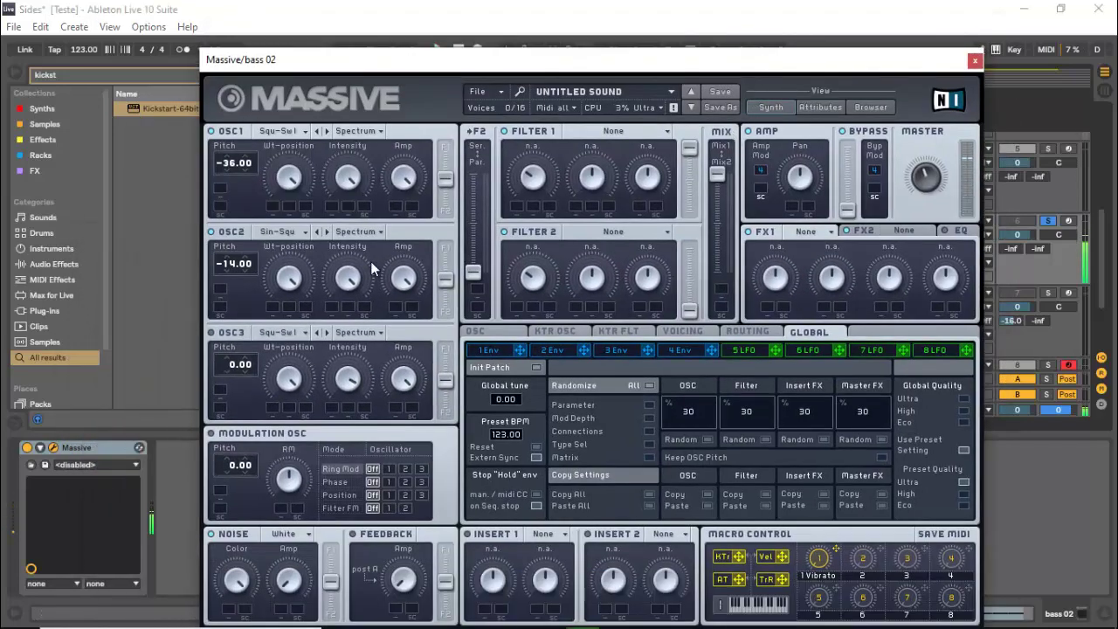
left_click_drag(227, 269, 228, 282)
Route both OSC1 and OSC2 entirely to Filter 1.
left_click_drag(846, 65, 838, 38)
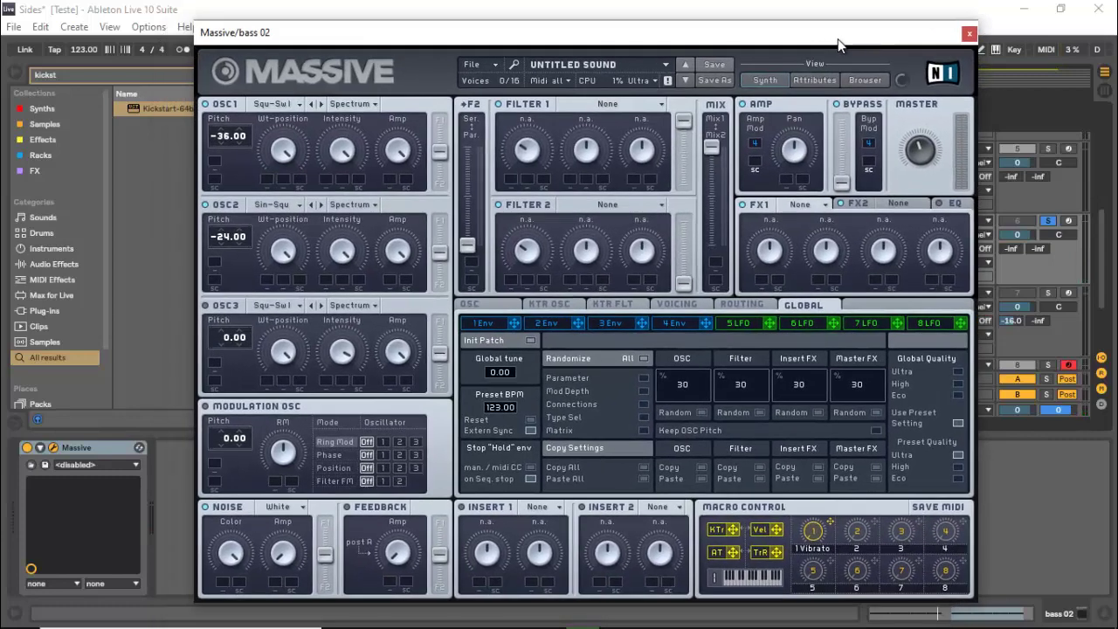
left_click_drag(441, 158, 441, 122)
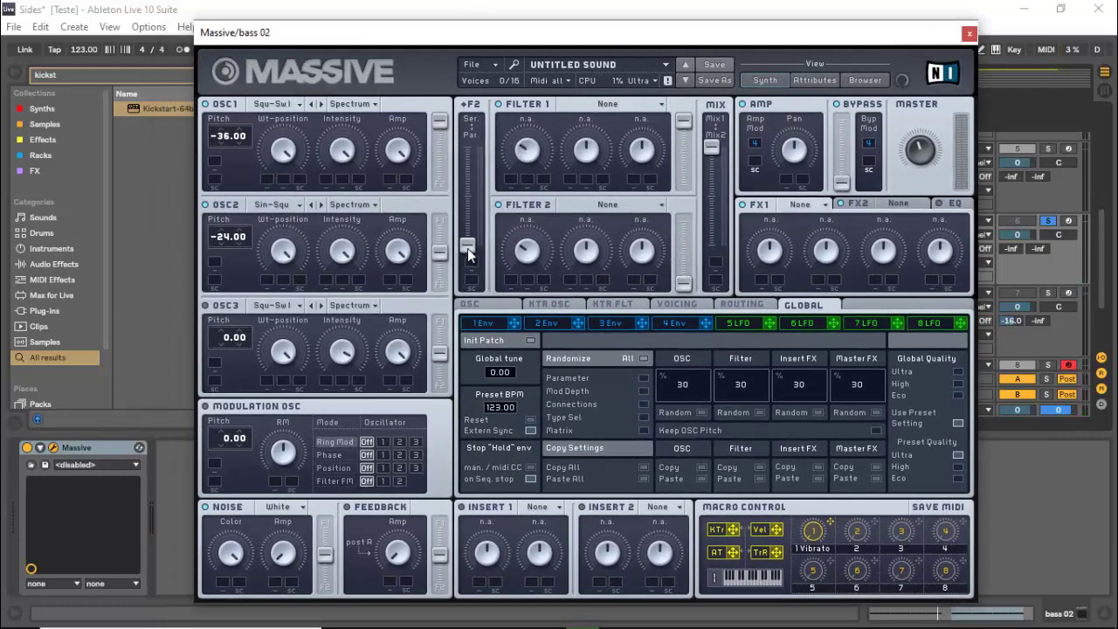
left_click_drag(444, 260, 456, 118)
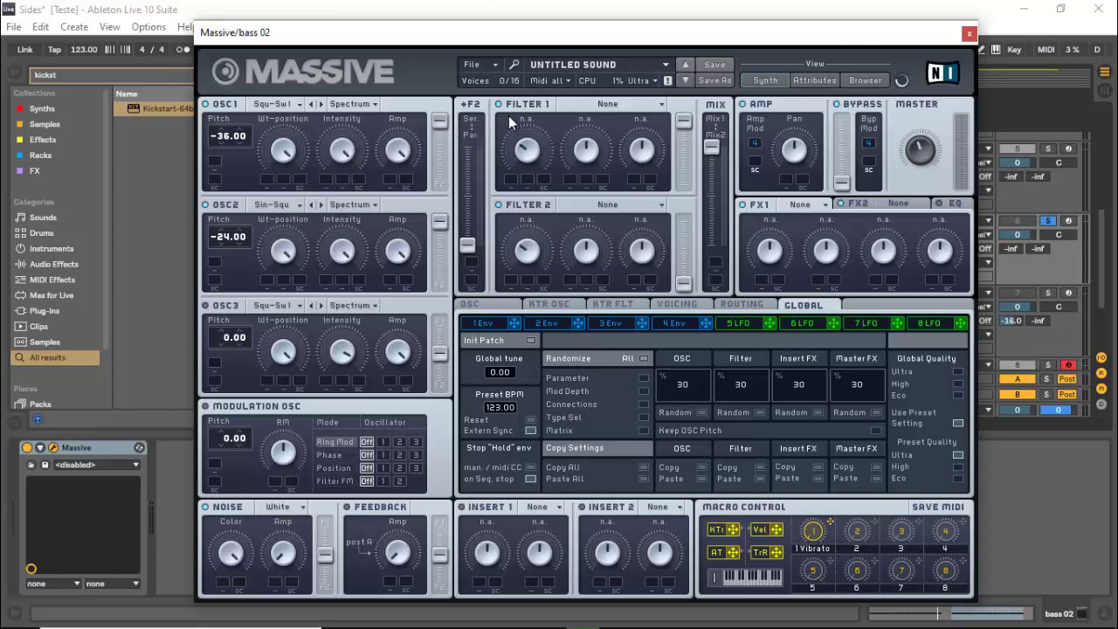
Set Filter 1 to Lowpass 4 and modulate its cutoff with envelope 3, then play the bass 02 clip.
left_click(605, 104)
left_click(582, 114)
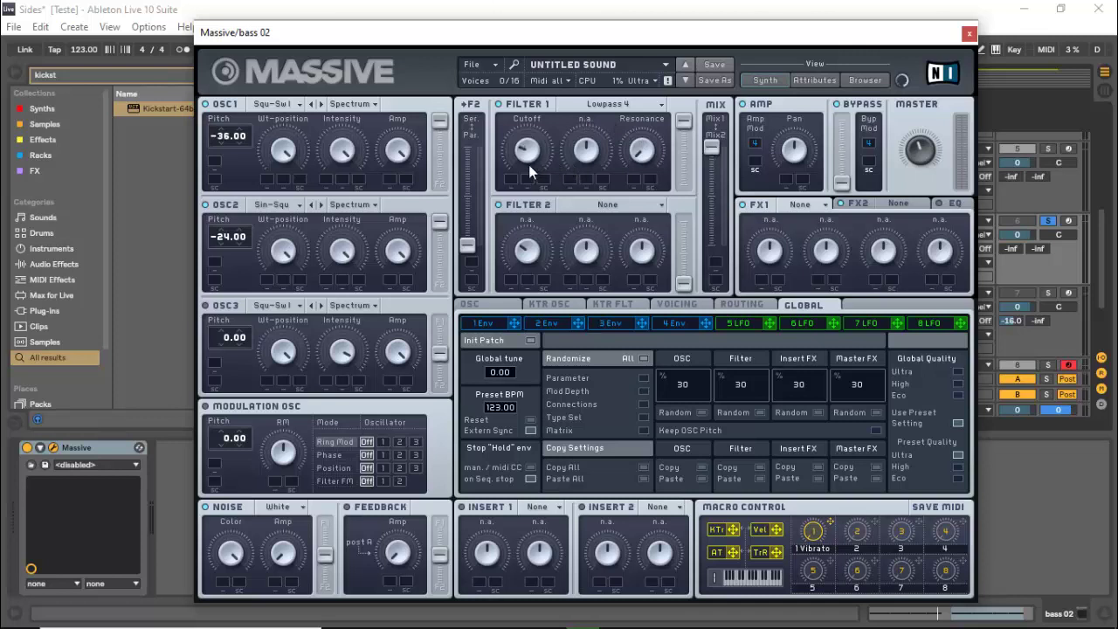
left_click(671, 323)
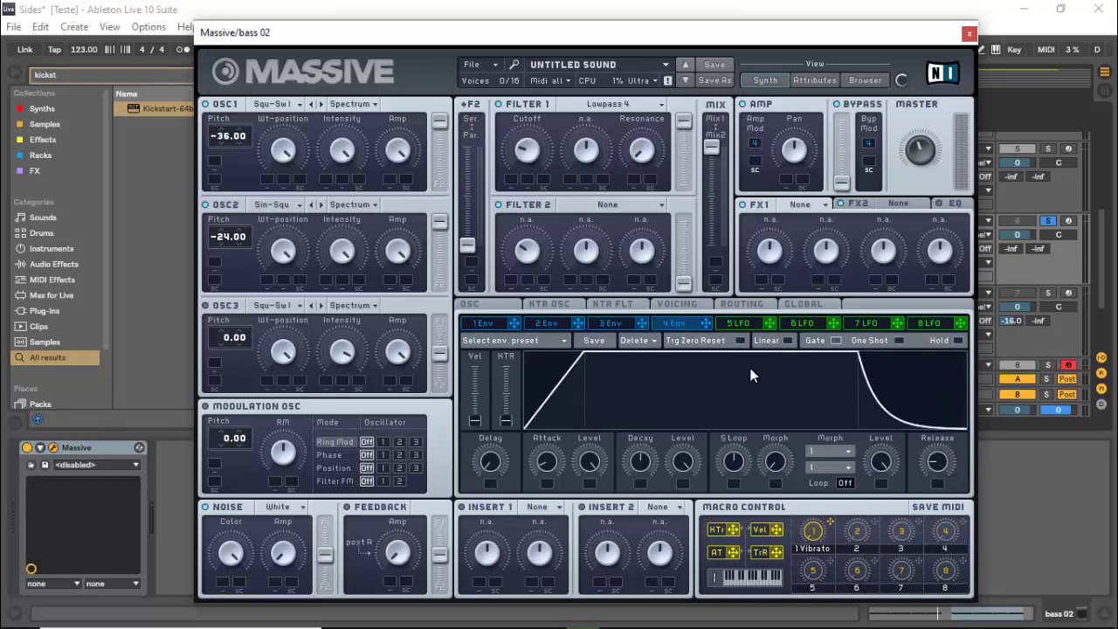
left_click(617, 322)
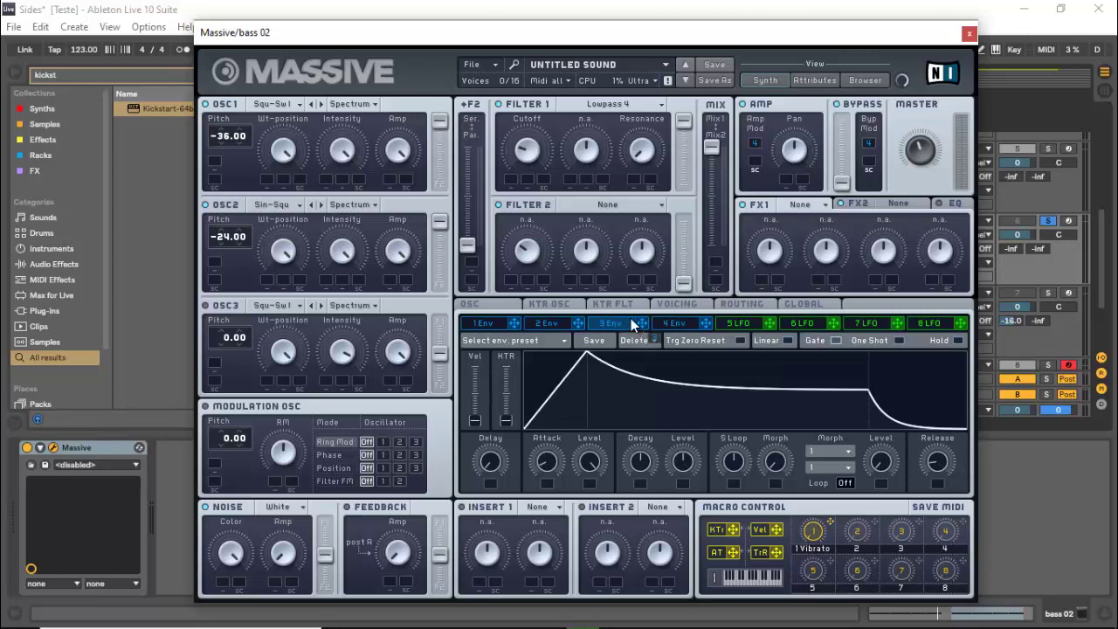
left_click_drag(642, 322, 525, 172)
key("space")
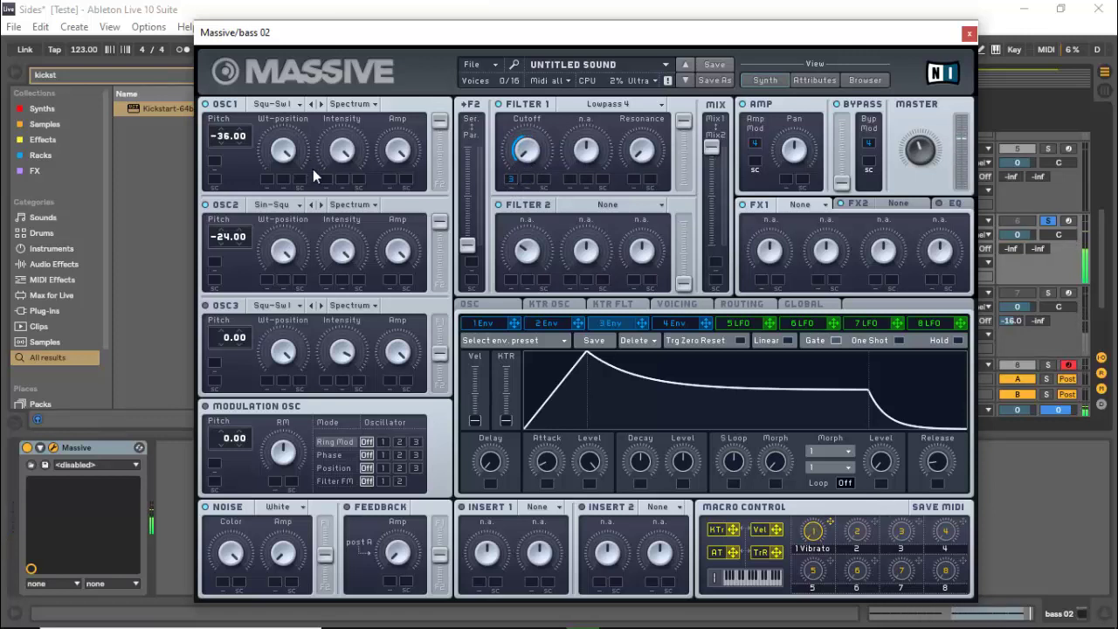
Lower the decay level of envelope 3 while the bass 02 clip plays.
left_click(281, 205)
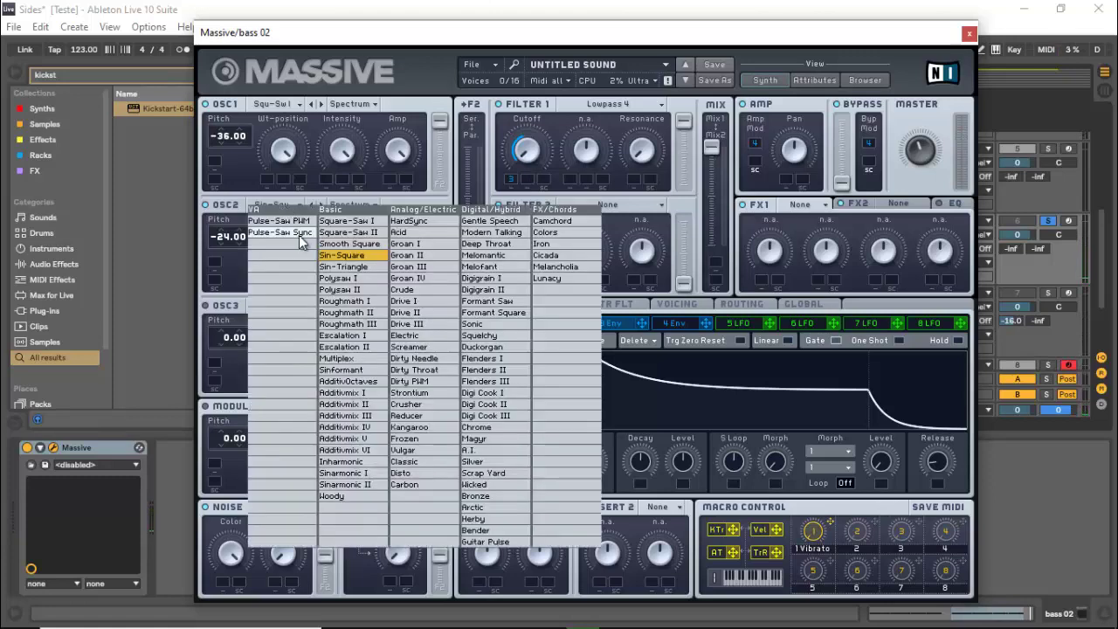
left_click(302, 203)
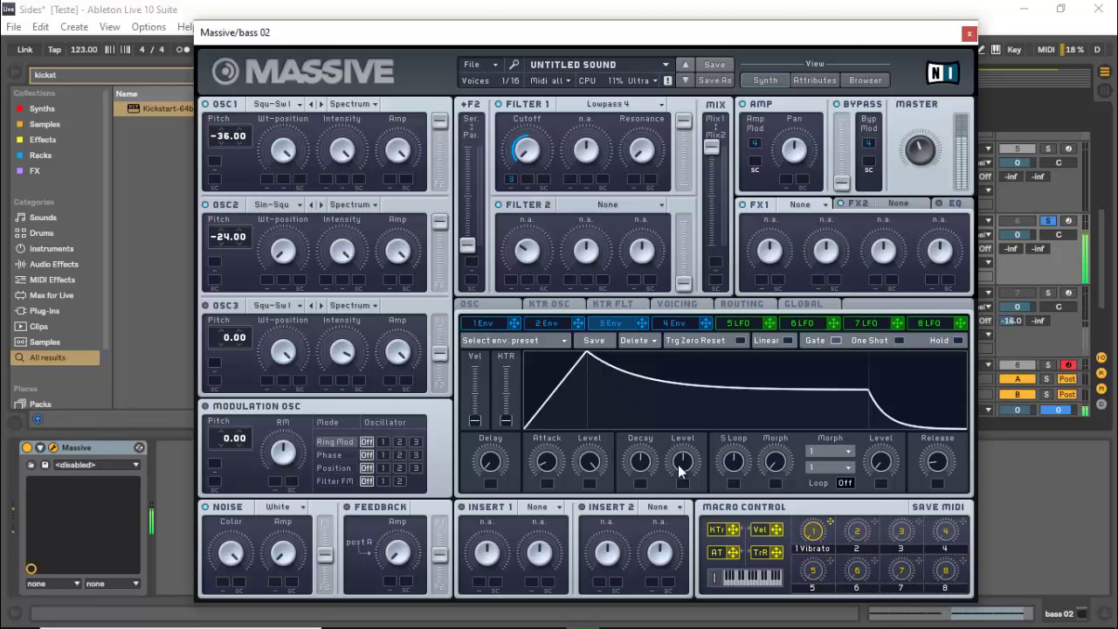
left_click_drag(680, 471, 678, 494)
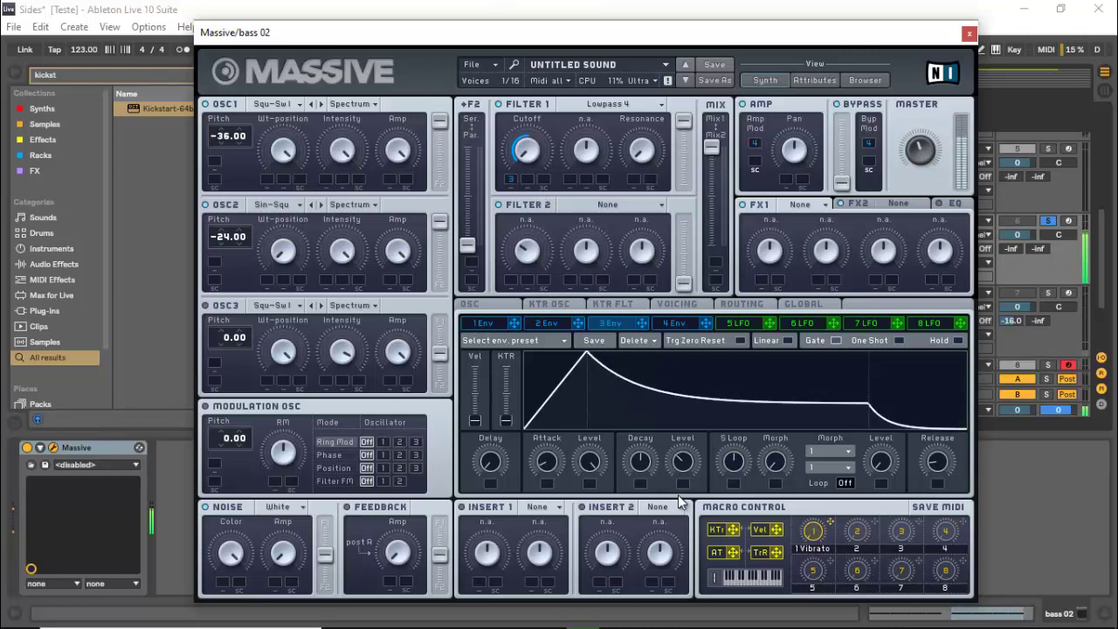
Set Insert 1 to Clip and route it before Filter 1.
left_click(528, 508)
left_click(560, 588)
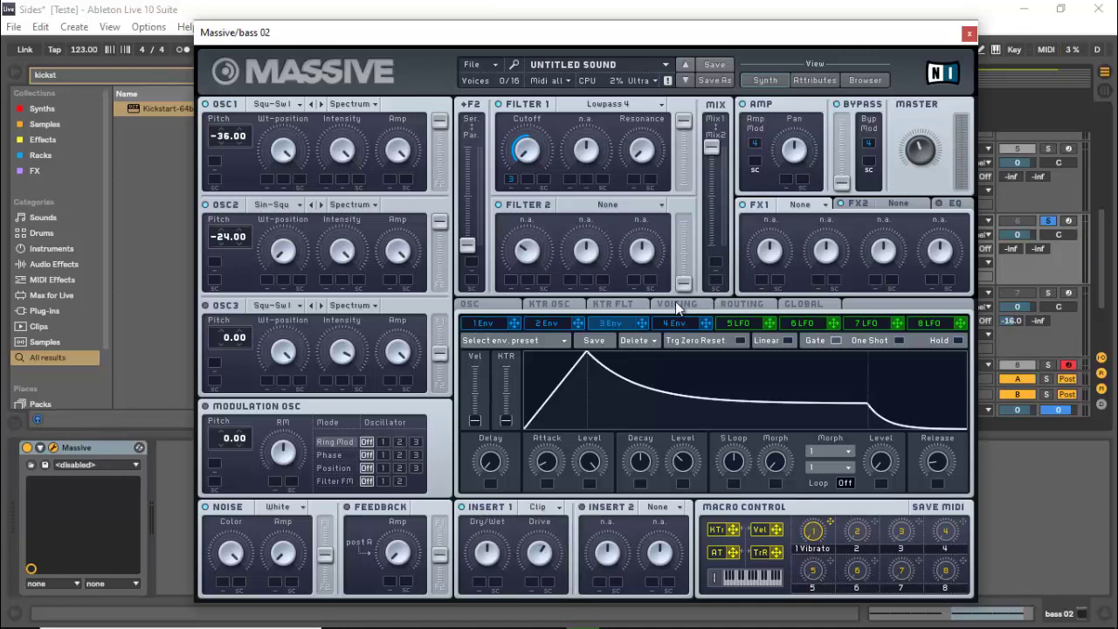
left_click(739, 302)
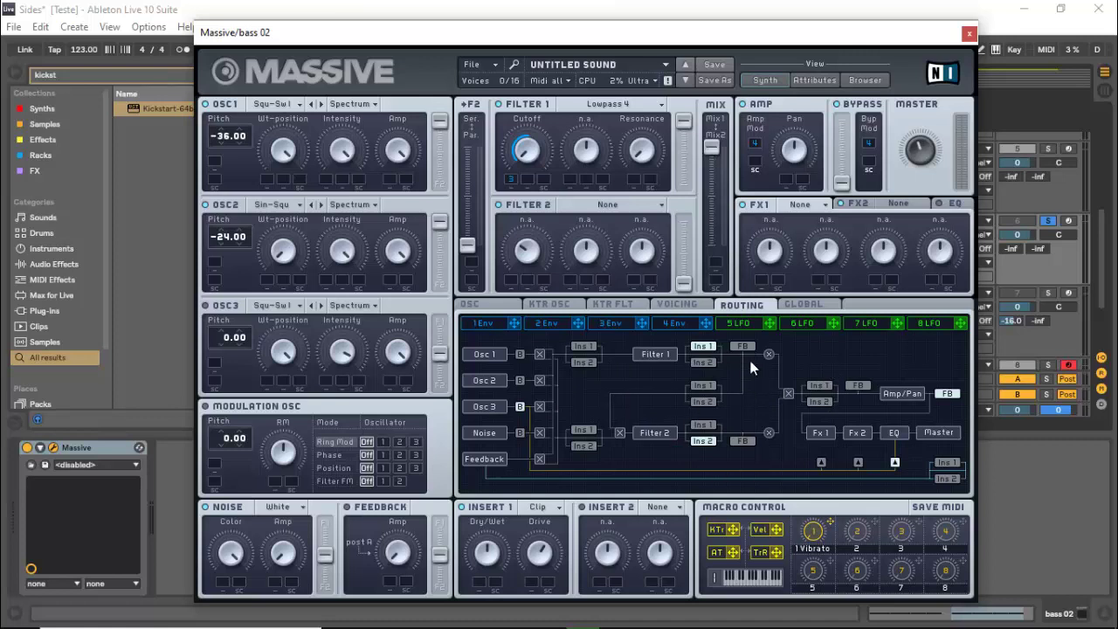
left_click(581, 346)
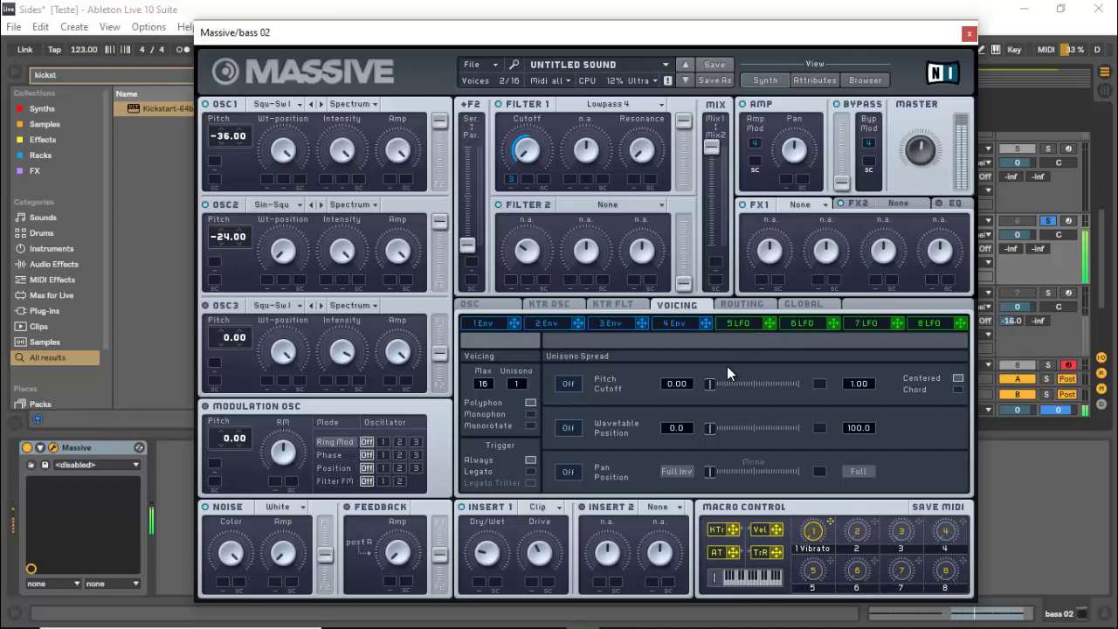
Lower the decay level of envelope 4 and return to the arrangement.
left_click(620, 325)
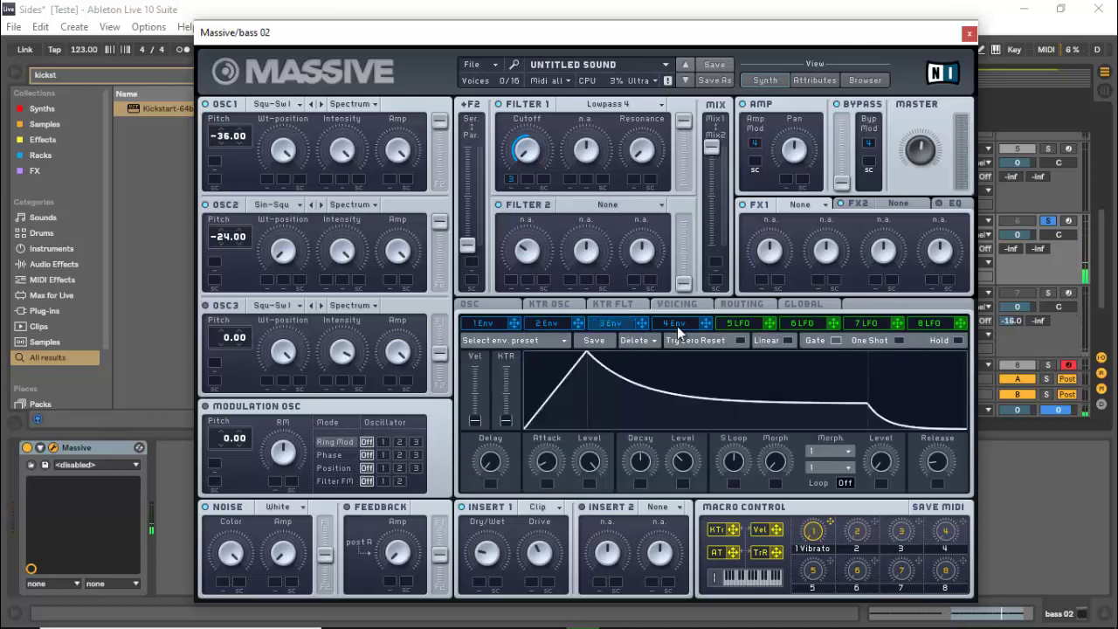
left_click(677, 325)
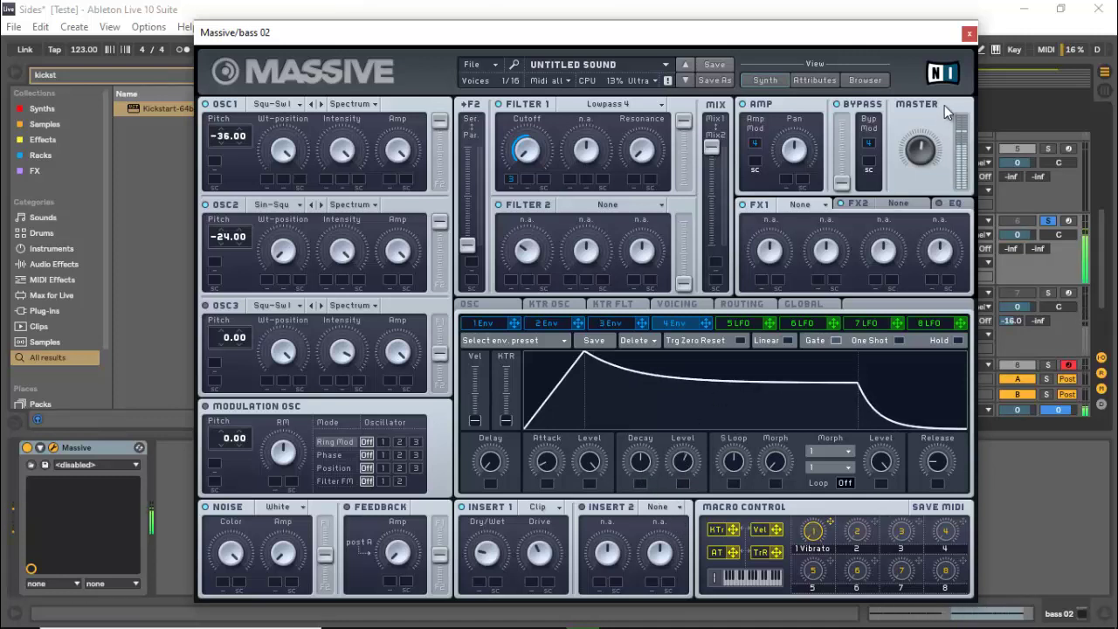
left_click(1021, 154)
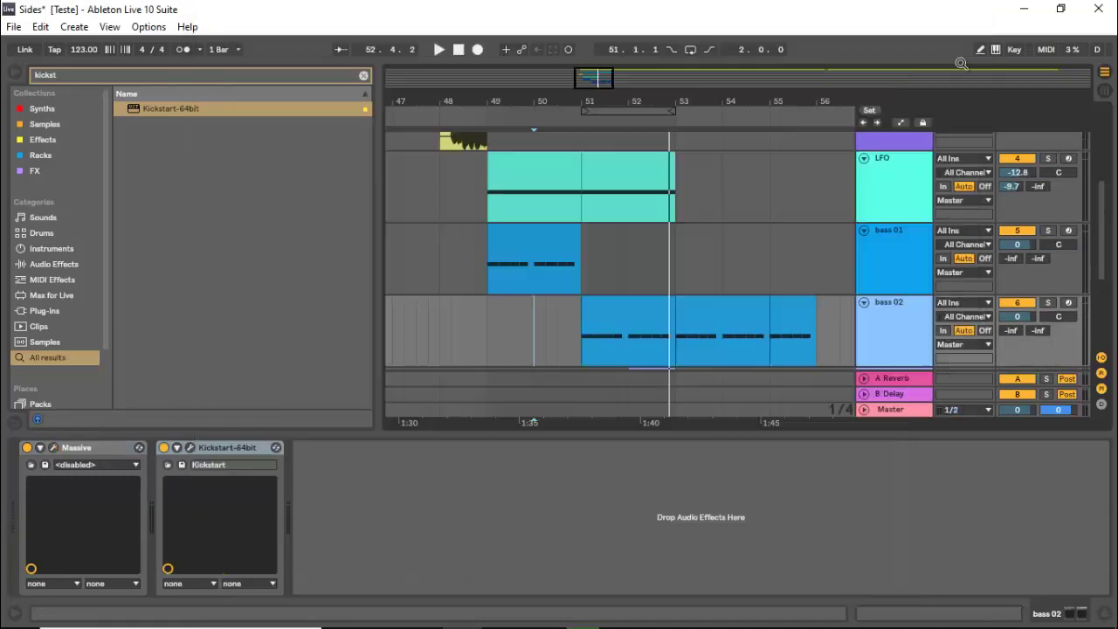
Play the arrangement around bars 51 to 54 to hear bass 02 with the other tracks.
left_click(527, 329)
key("space")
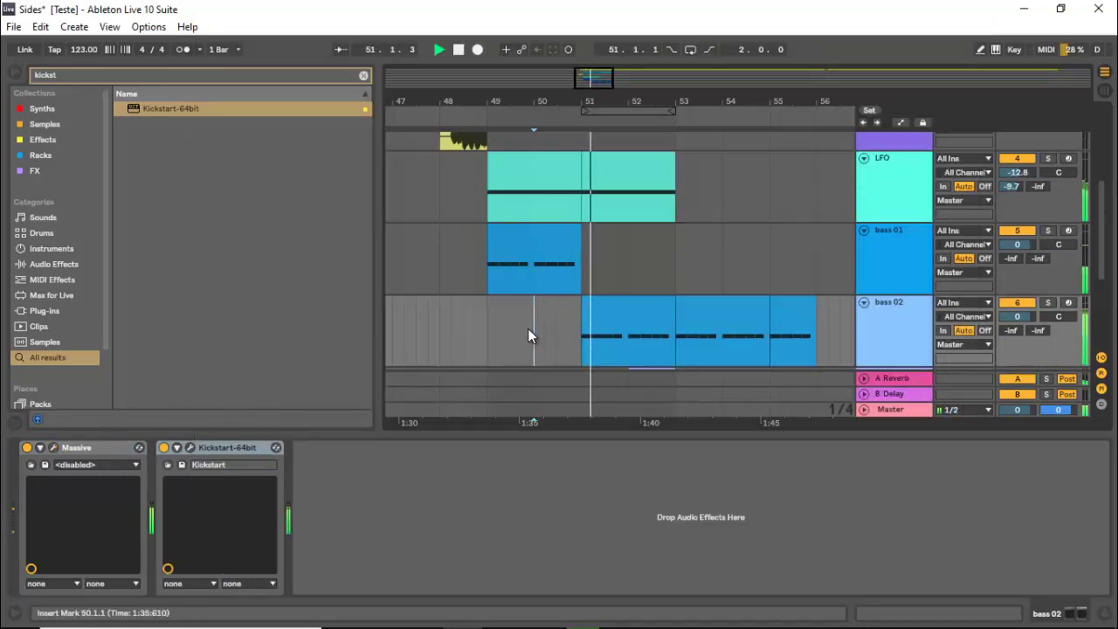
scroll(691, 275, "down", 1)
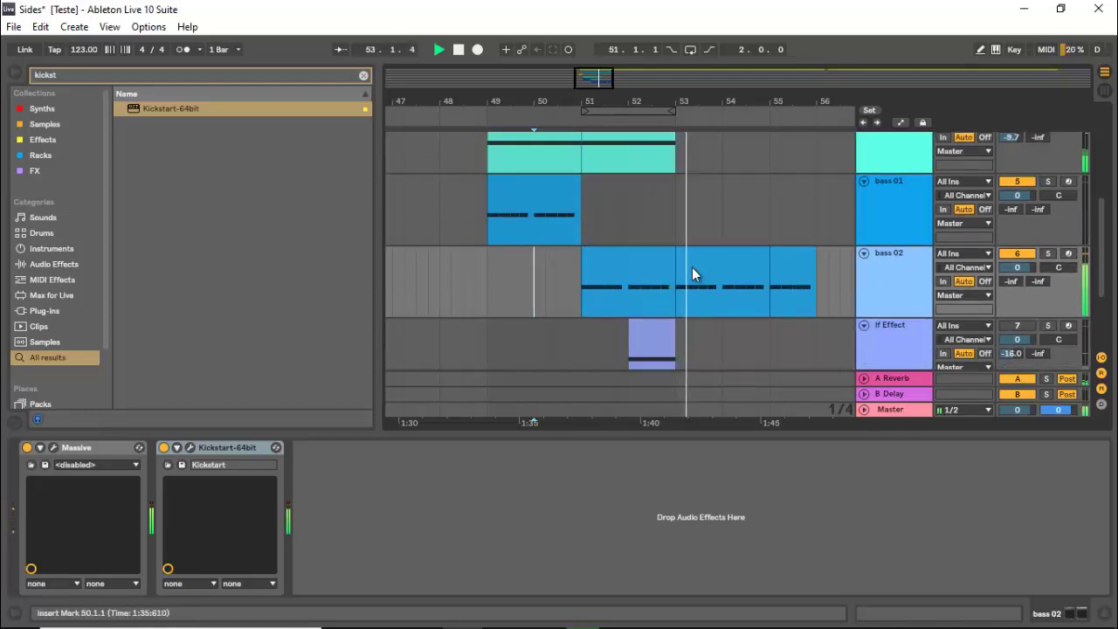
scroll(692, 274, "up", 5)
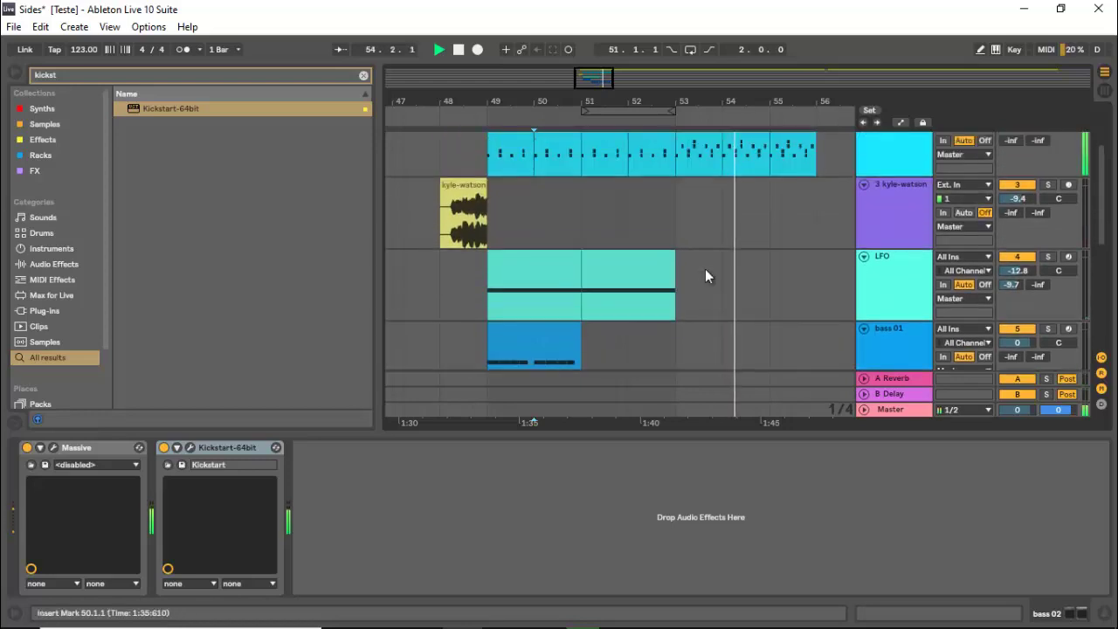
Solo the kyle-watson reference track, set its volume to -7.3 dB and play it from bar 53.
left_click(684, 198)
key("space")
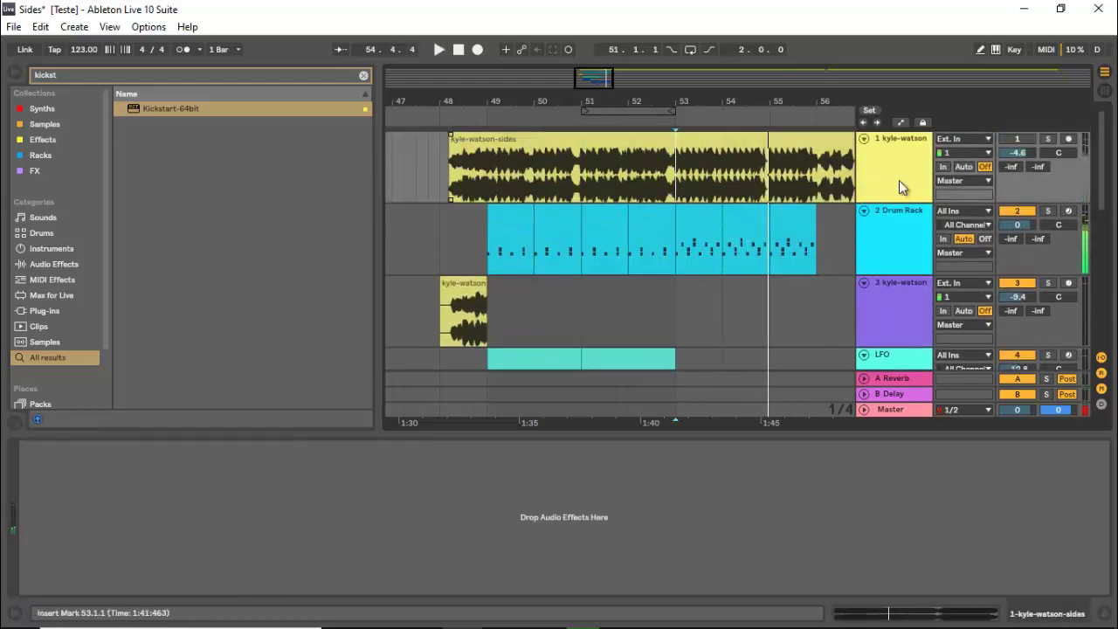
left_click(1047, 138)
left_click_drag(1025, 152, 1026, 161)
key("space")
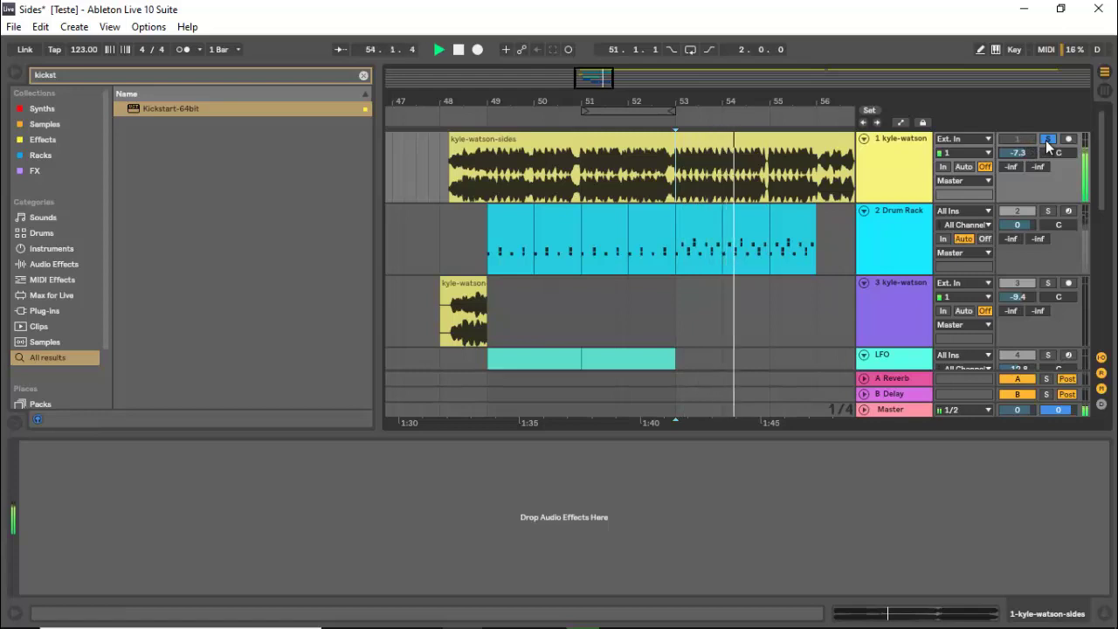
Unsolo the reference track and listen to the recreated mix from bar 53.
left_click(1047, 140)
scroll(951, 301, "down", 6)
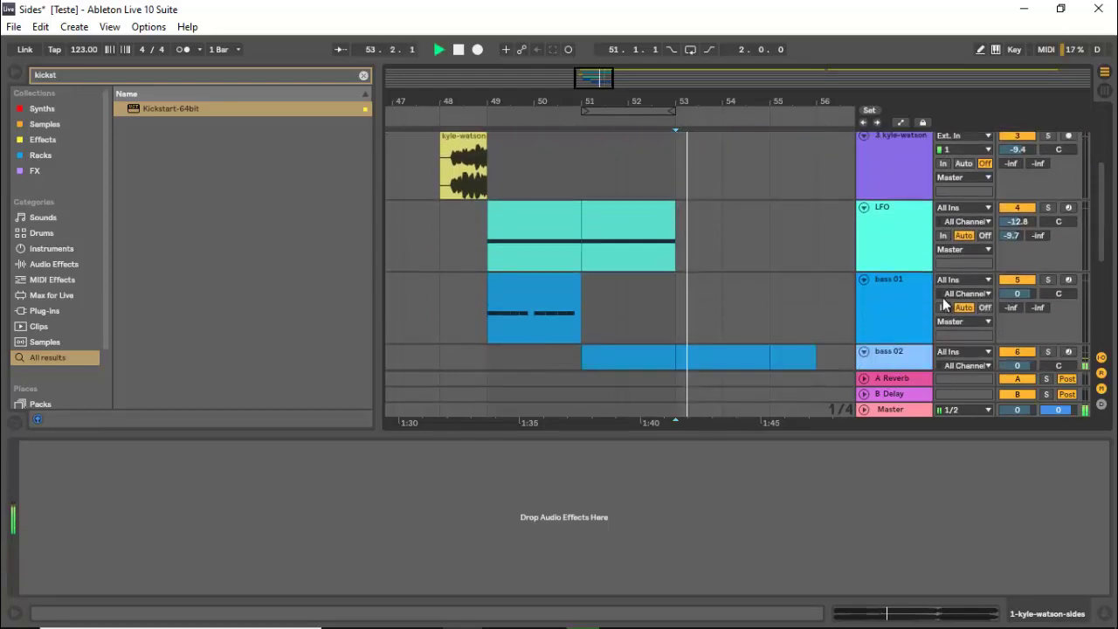
key("space")
key("space")
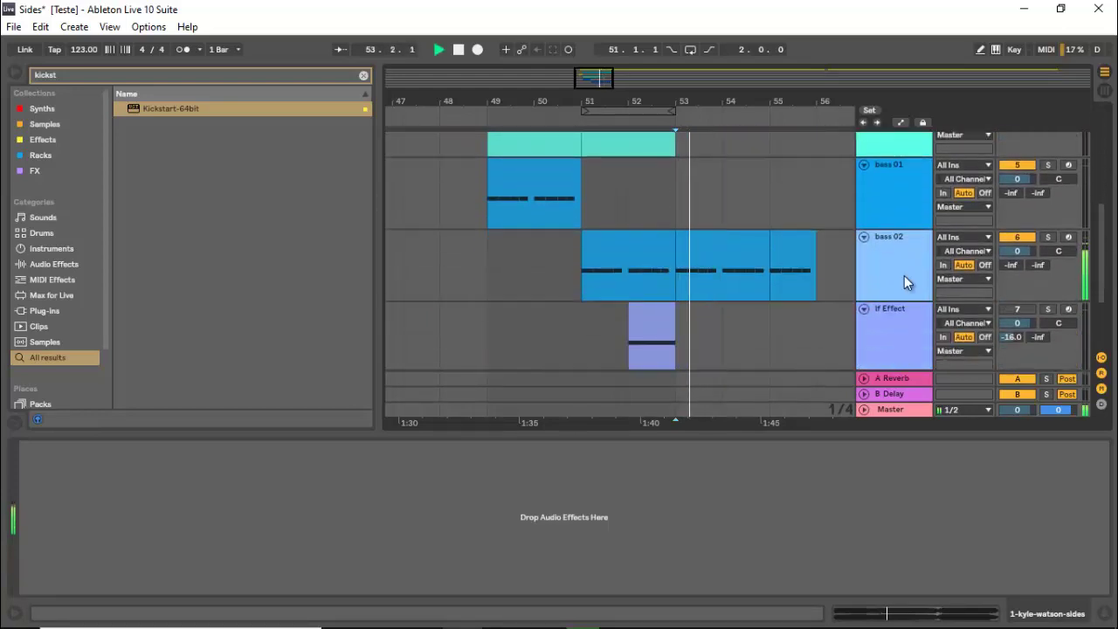
scroll(904, 275, "up", 6)
key("space")
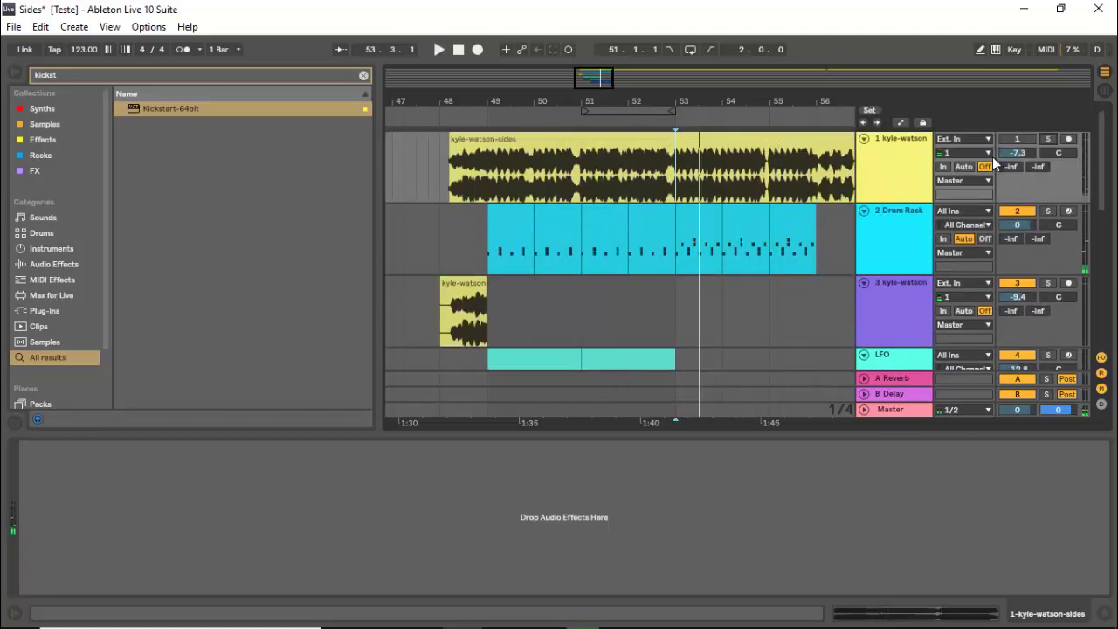
Hide the device view and compare the recreated mix with the soloed reference track from bar 53.
key("ctrl+alt+l")
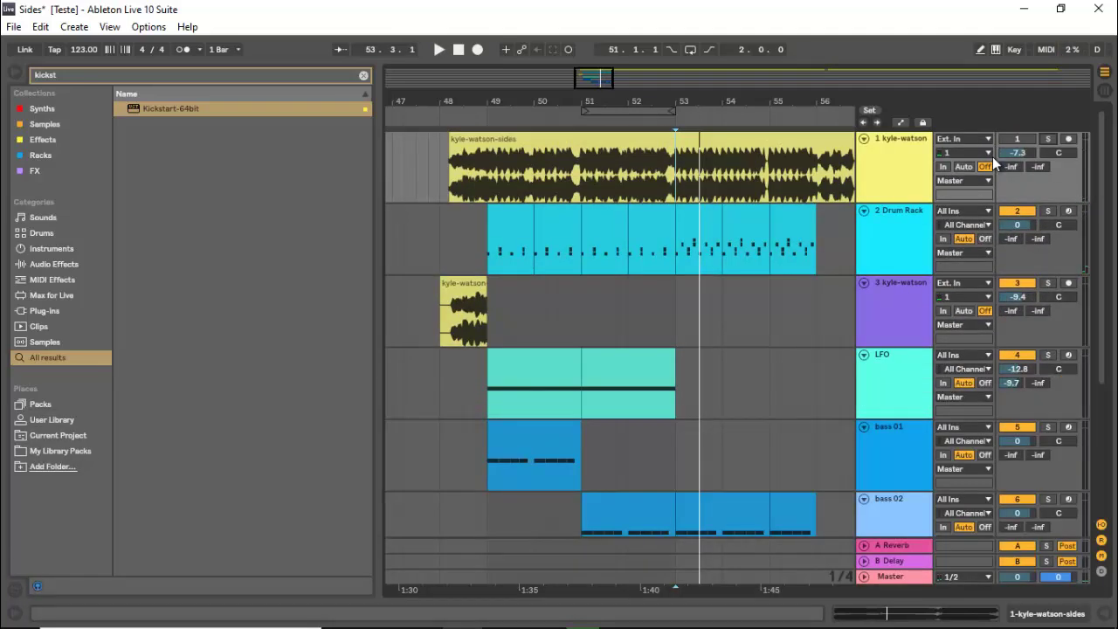
left_click(676, 185)
key("space")
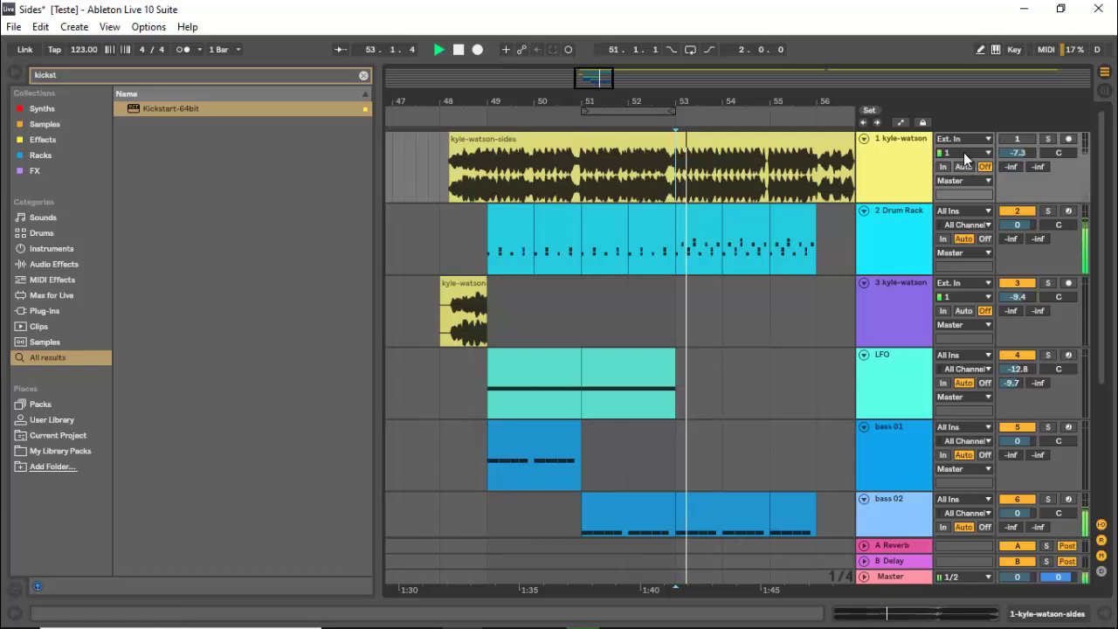
left_click(1046, 140)
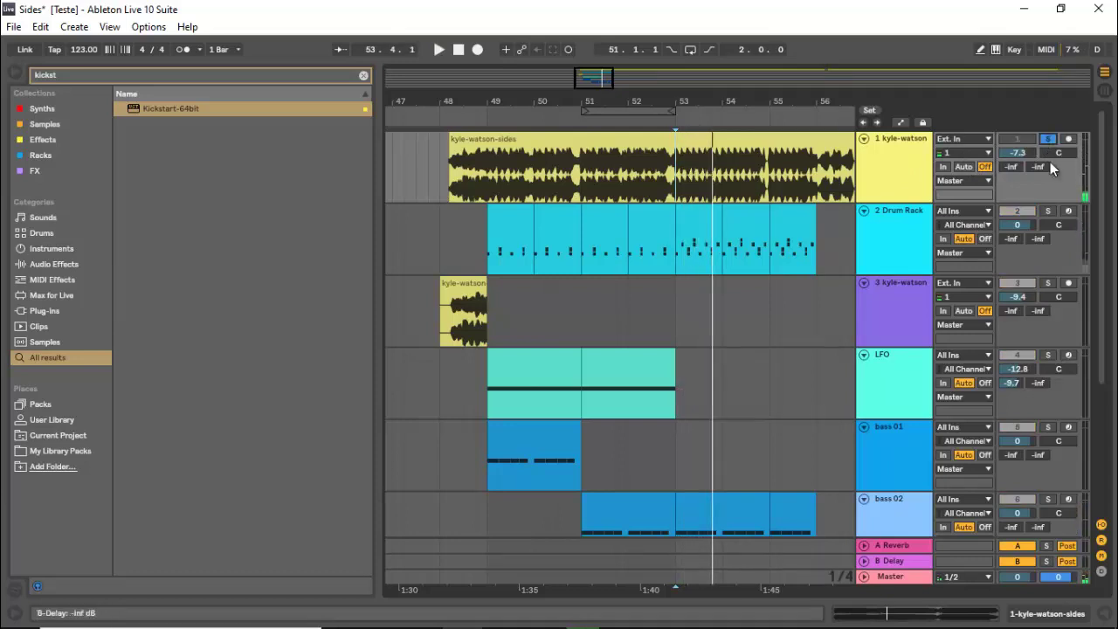
key("space")
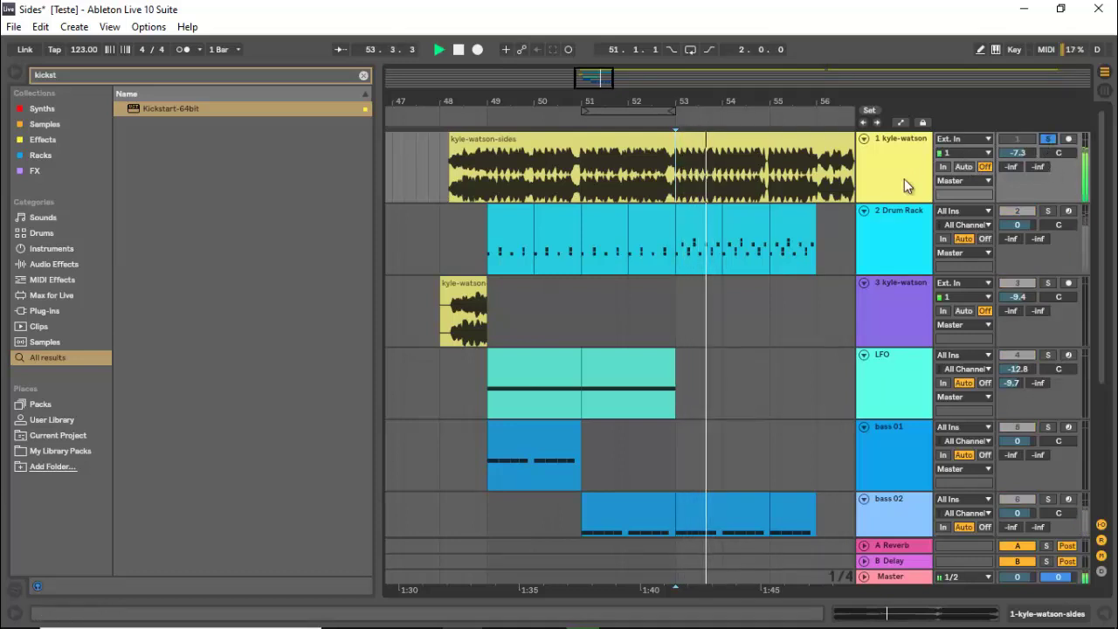
key("space")
key("space")
key("space")
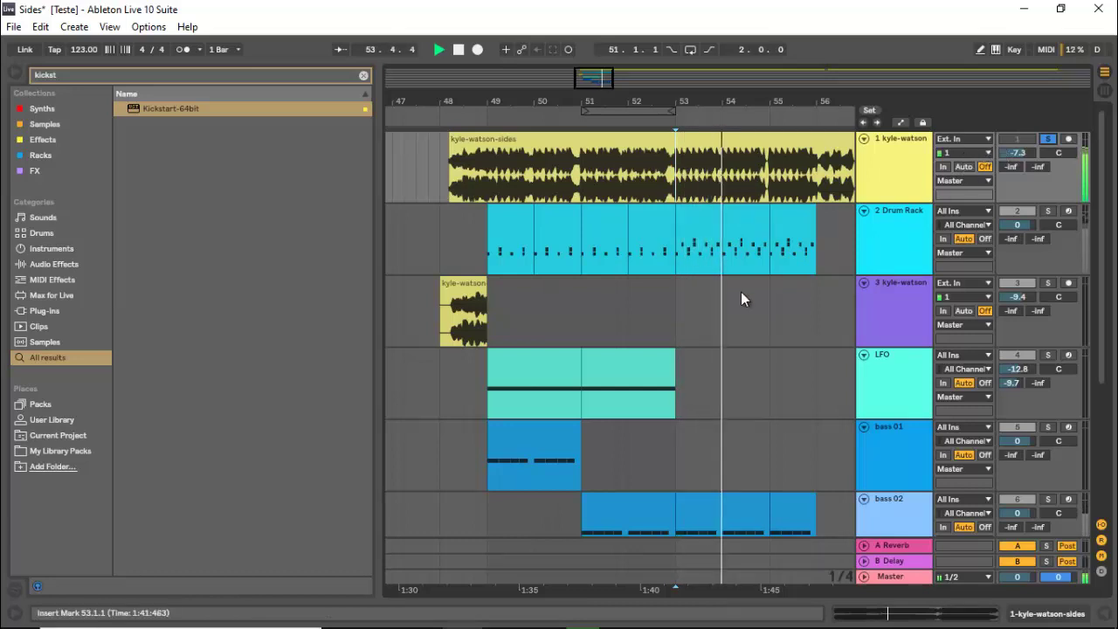
Play the recreated mix from bar 54 with the reference unsoloed to check bass 02.
scroll(740, 298, "down", 5)
left_click(724, 370)
key("space")
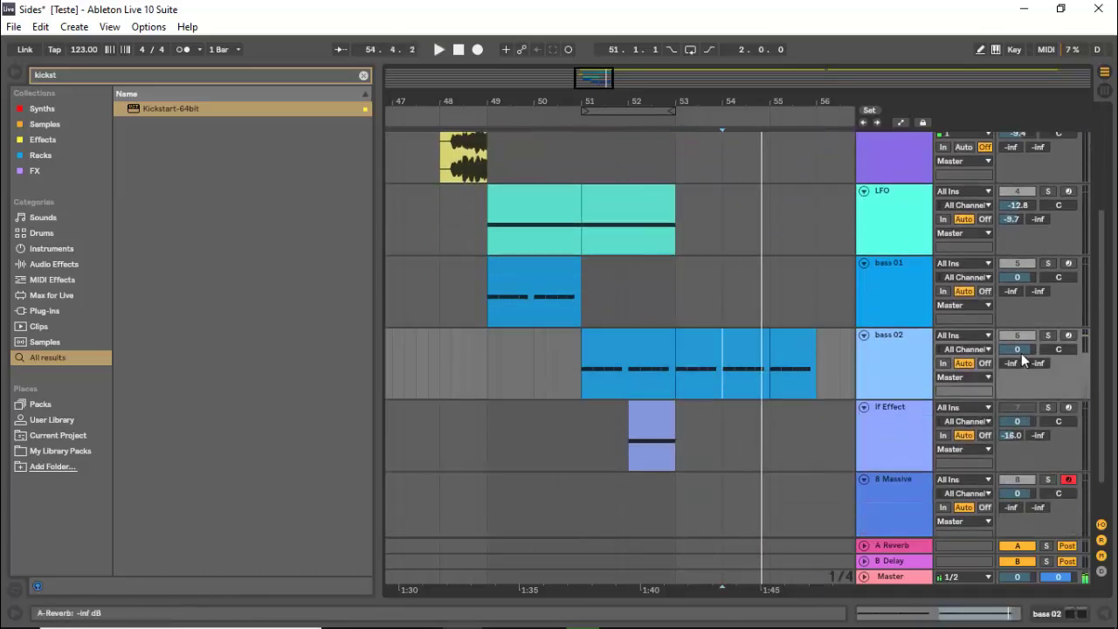
key("space")
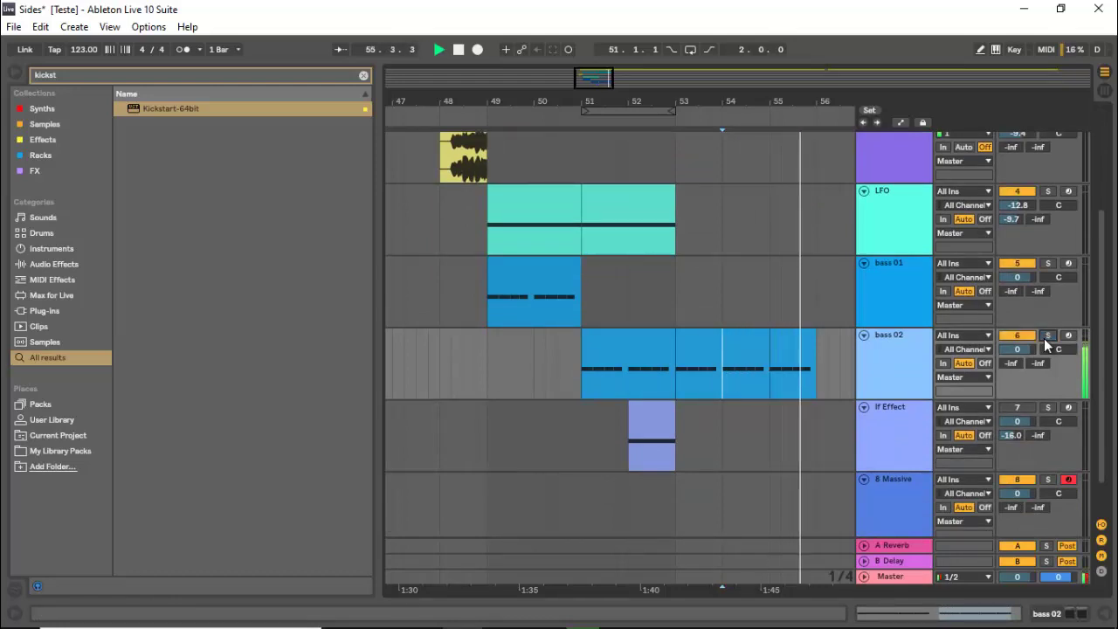
key("space")
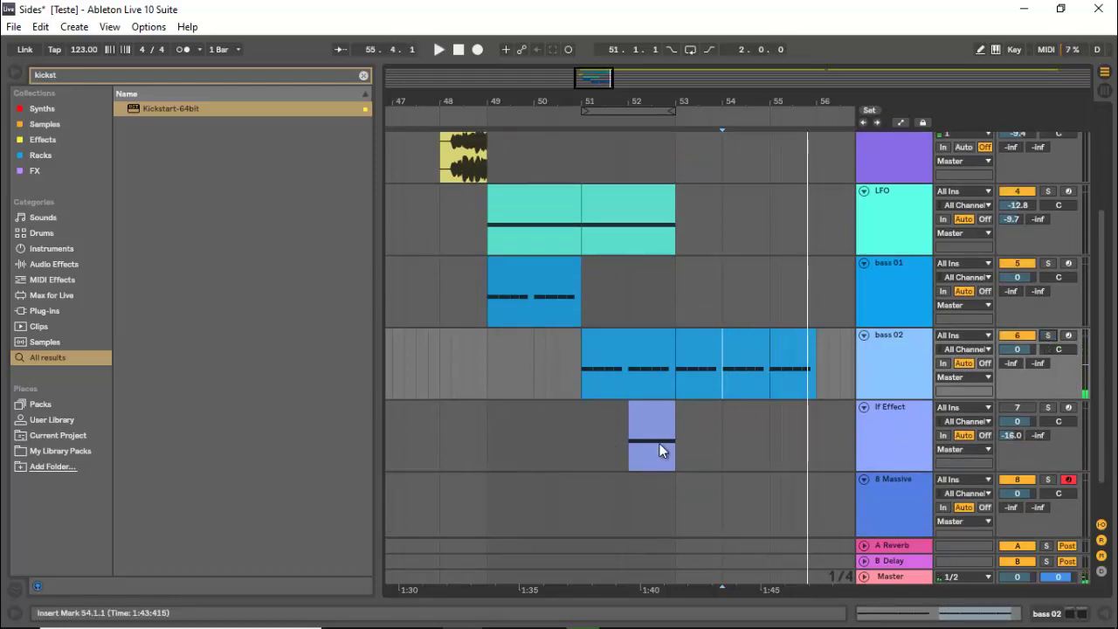
Solo the reference track, listen to it from bar 51 and place the insert marker at bar 52.
scroll(575, 425, "up", 5)
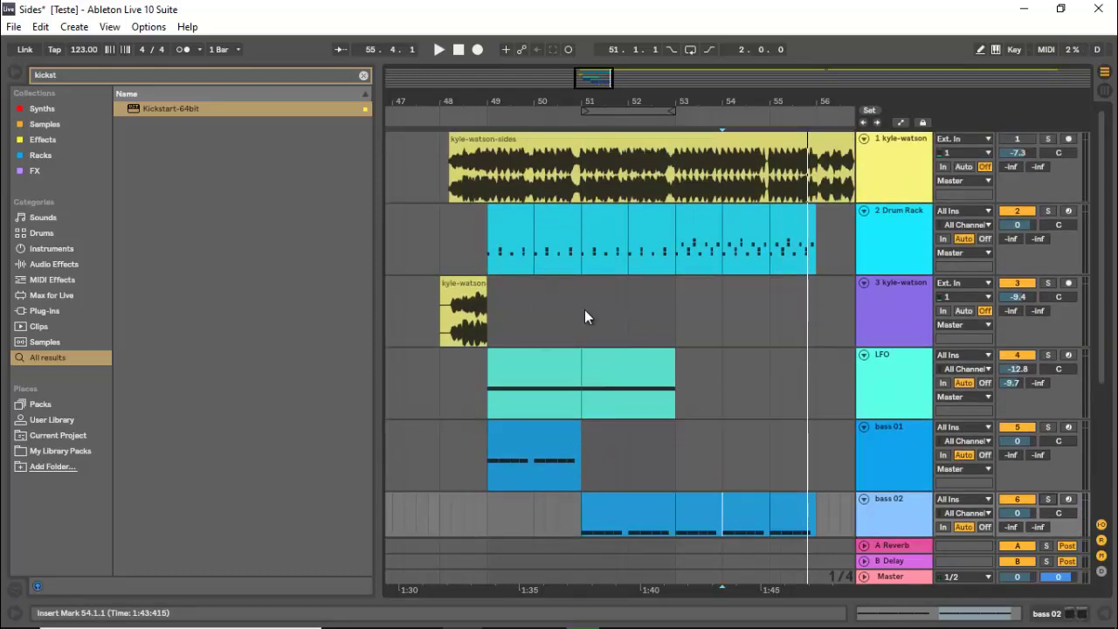
left_click(584, 309)
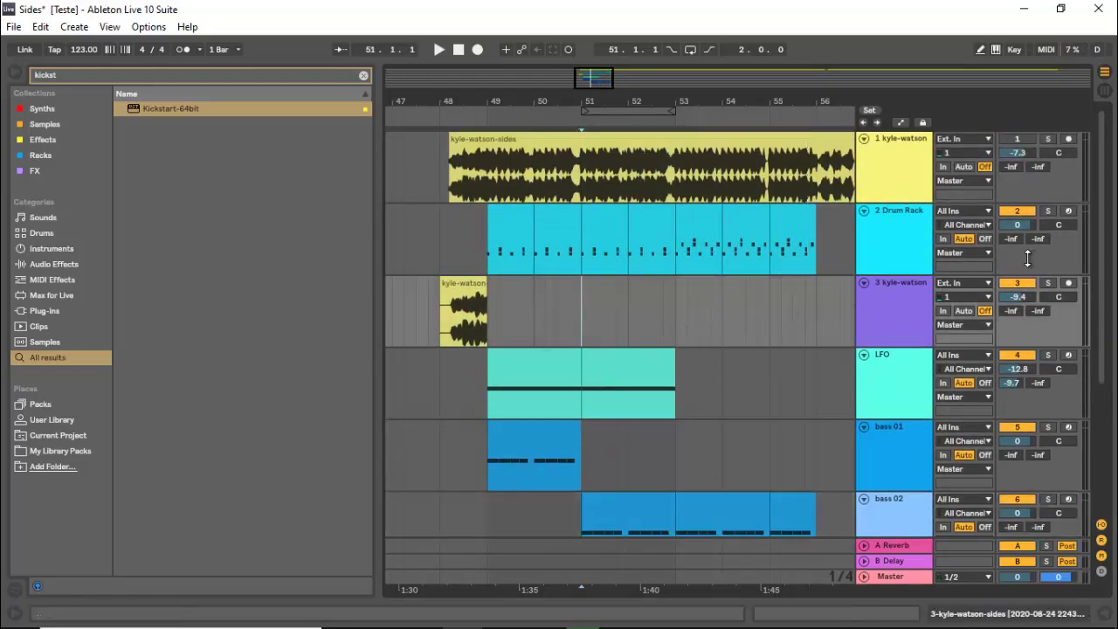
left_click(1045, 140)
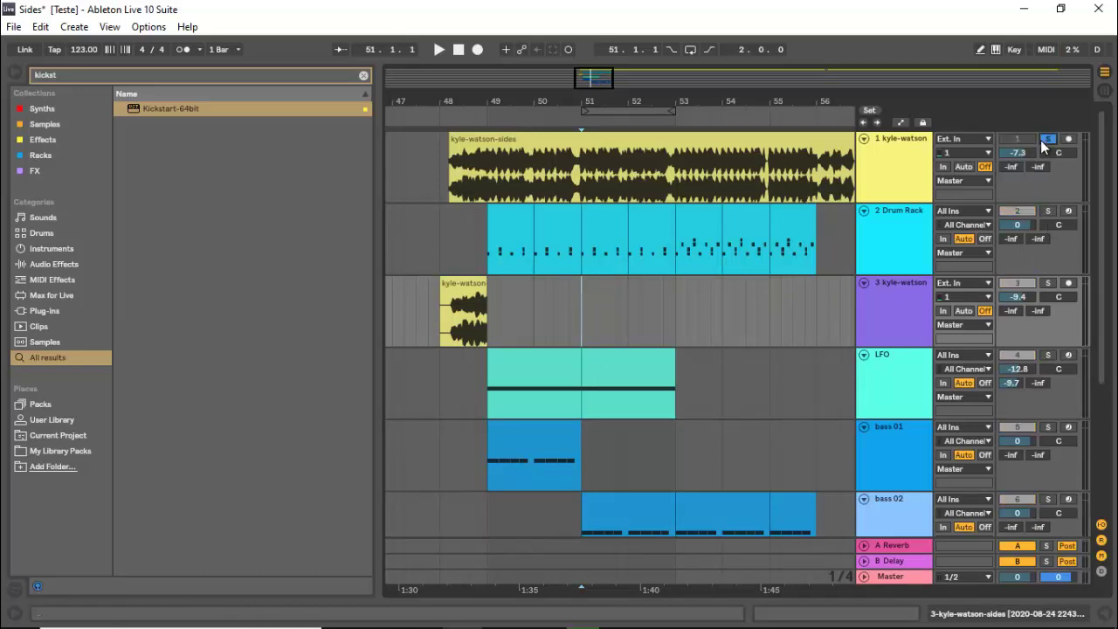
key("space")
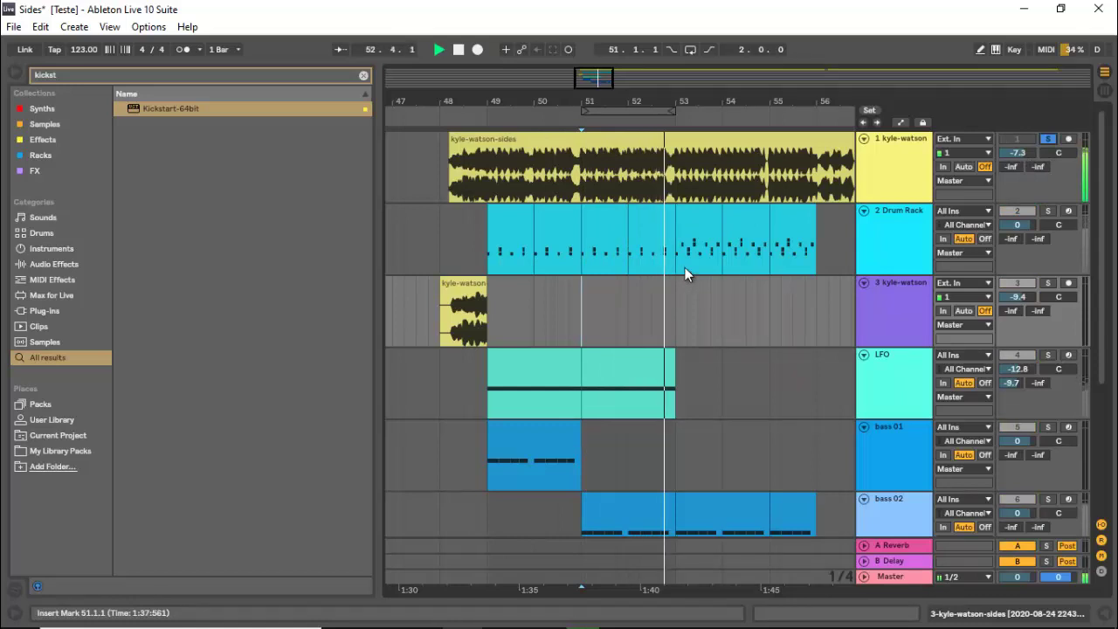
key("space")
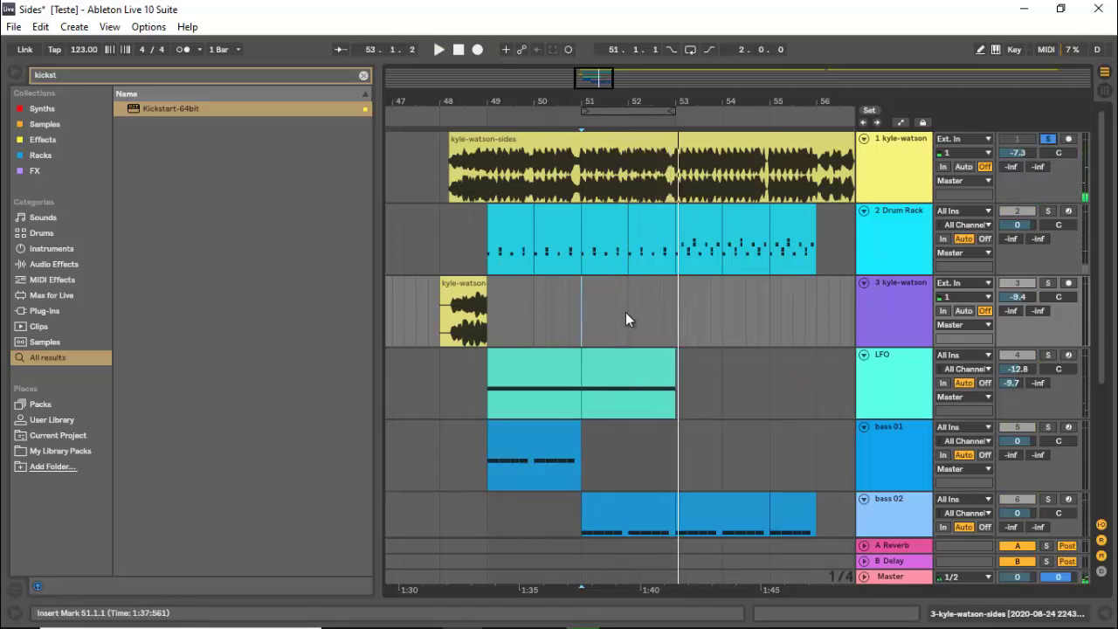
left_click(626, 313)
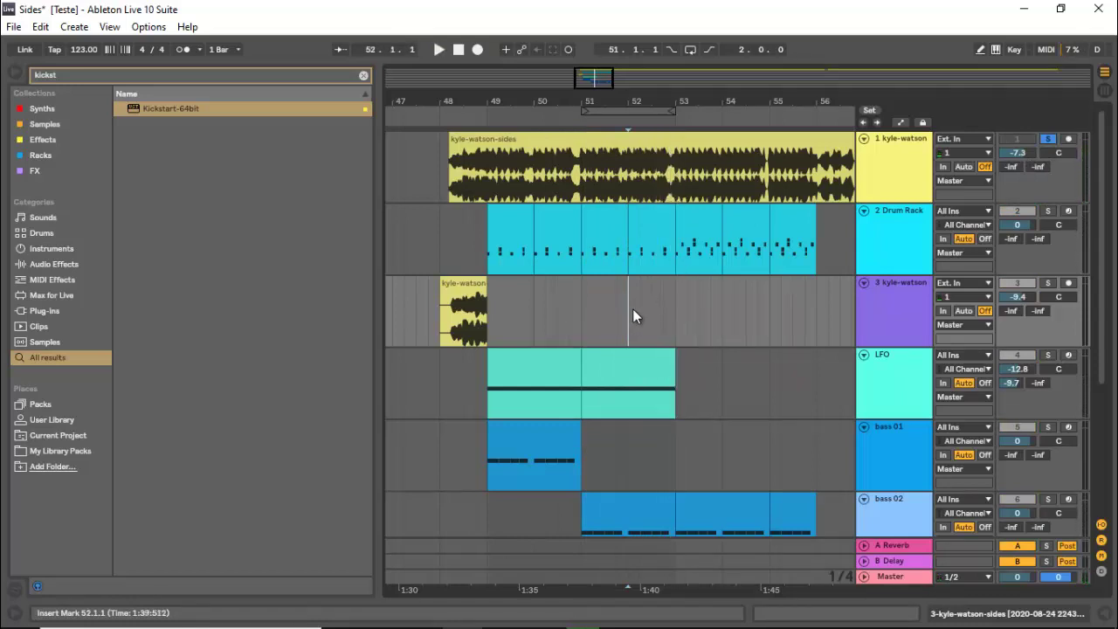
Listen to the soloed reference track from bar 52 to bar 53 and bring the If Effect track into view.
key("space")
scroll(699, 329, "down", 3)
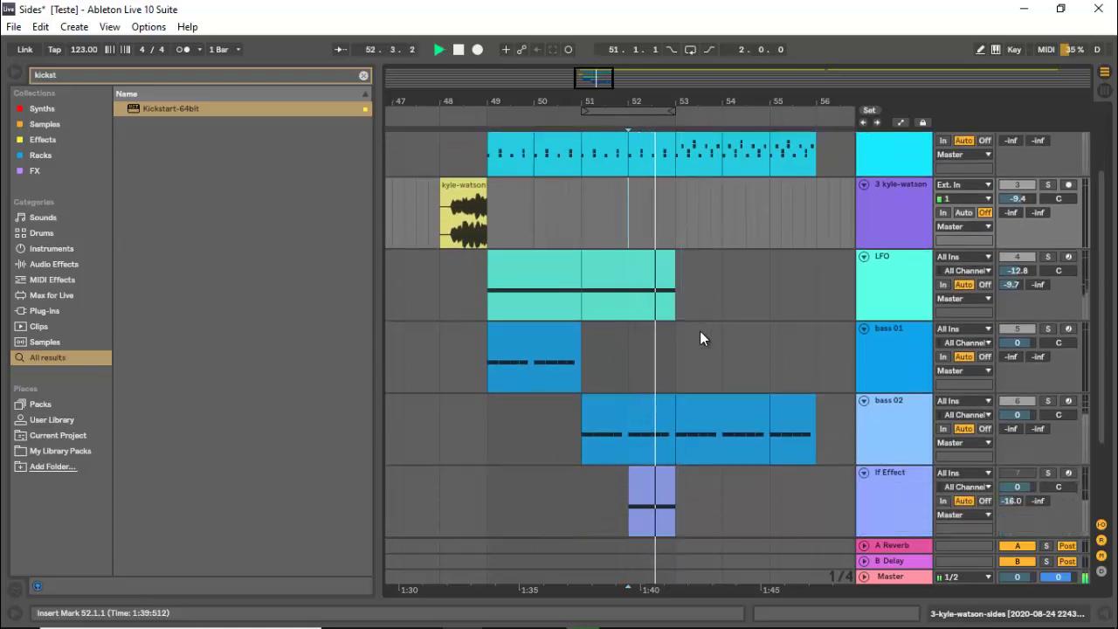
key("space")
scroll(700, 331, "down", 3)
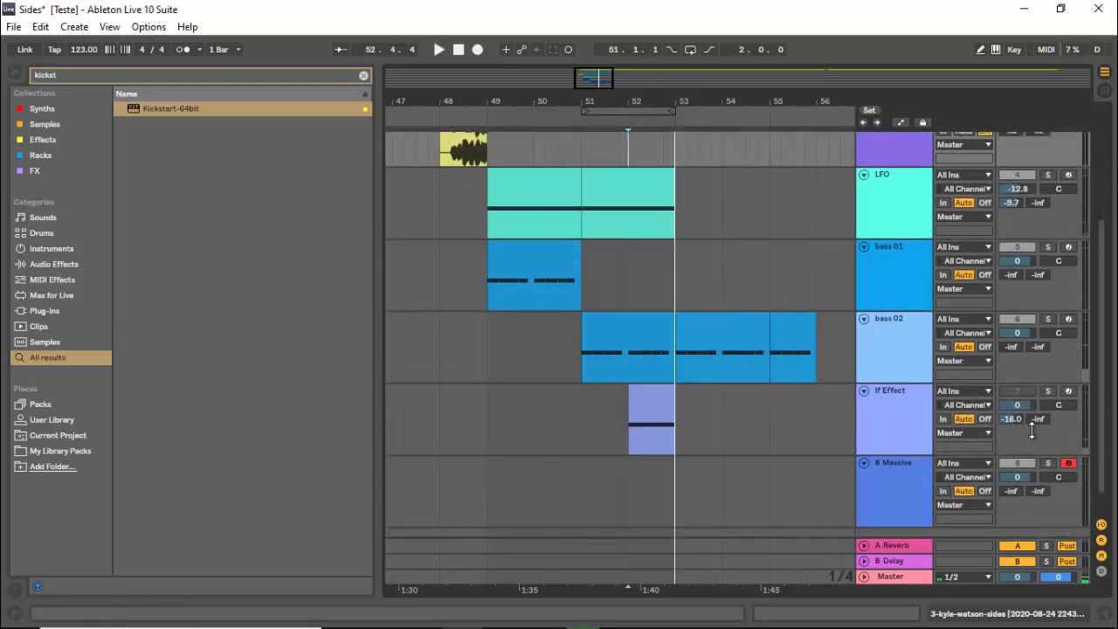
Solo the If Effect track and start a new untitled sound in its Massive instrument.
left_click(1048, 391)
double_click(914, 412)
scroll(661, 295, "down", 5)
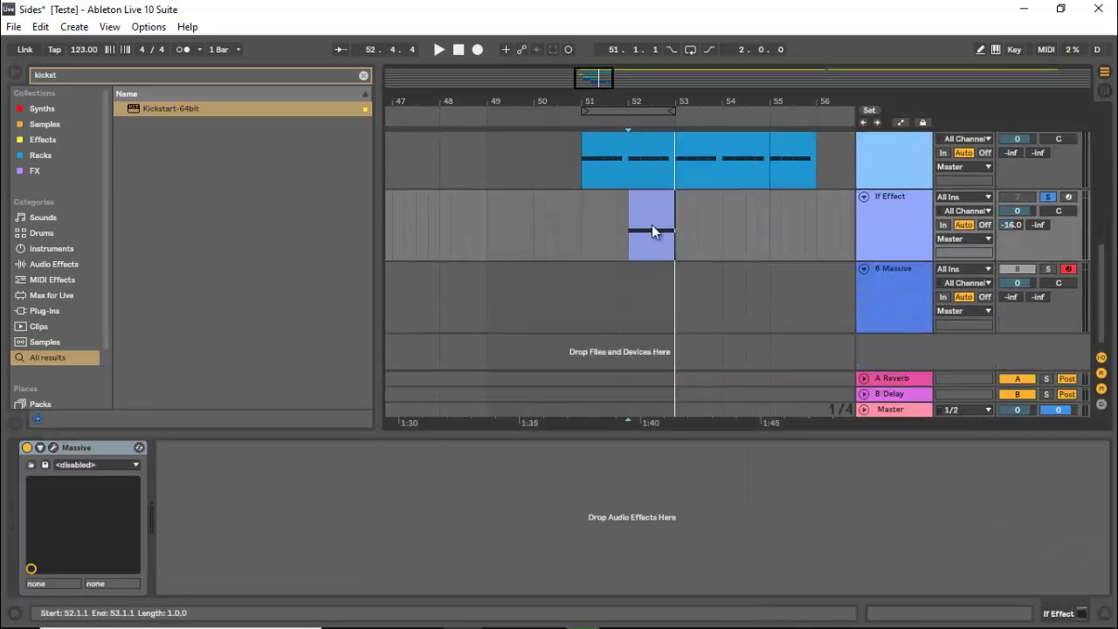
left_click(649, 201)
key("ctrl+alt+p")
left_click_drag(556, 65, 517, 48)
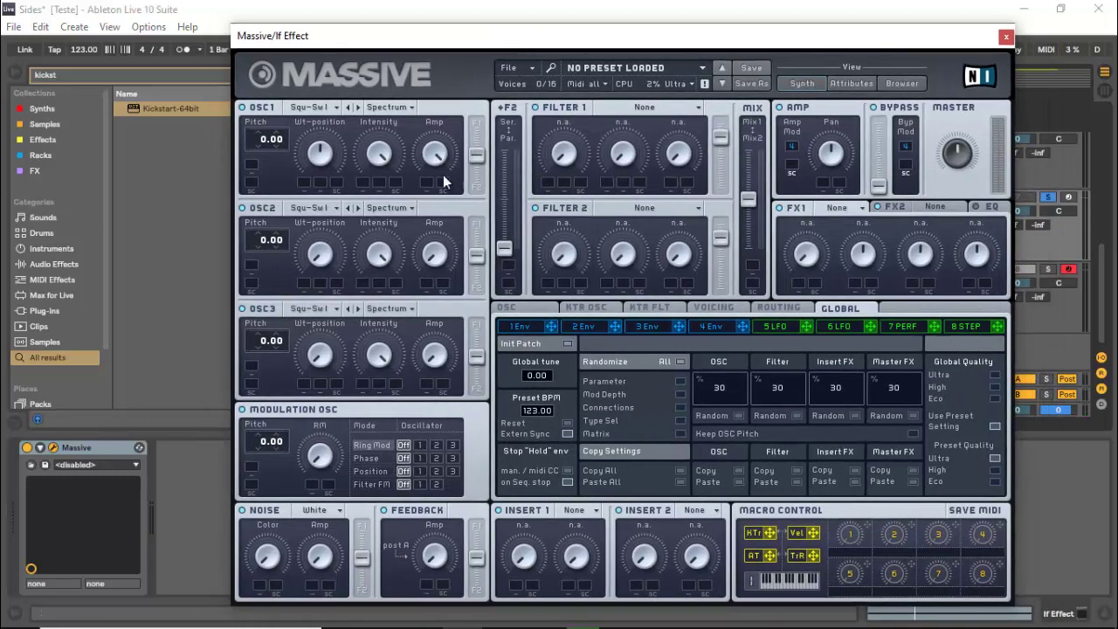
left_click(526, 69)
left_click(524, 69)
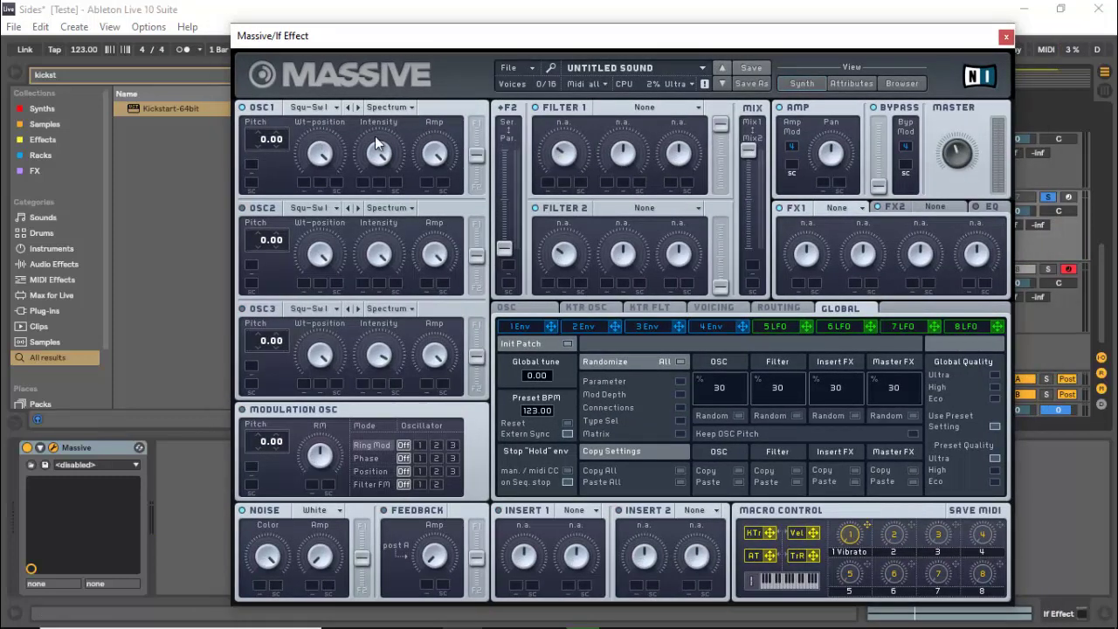
Set oscillator 1 pitch to -24.00, modulation oscillator pitch to -12.00 and apply reduced phase modulation to oscillator 1.
left_click_drag(266, 142, 264, 176)
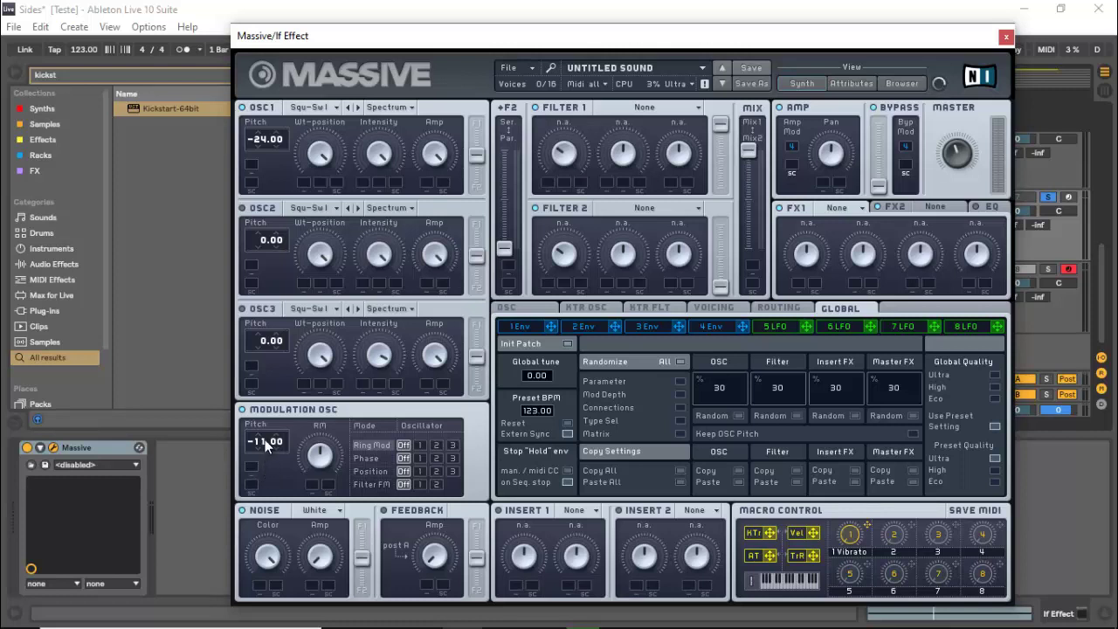
left_click_drag(265, 440, 265, 444)
left_click(420, 458)
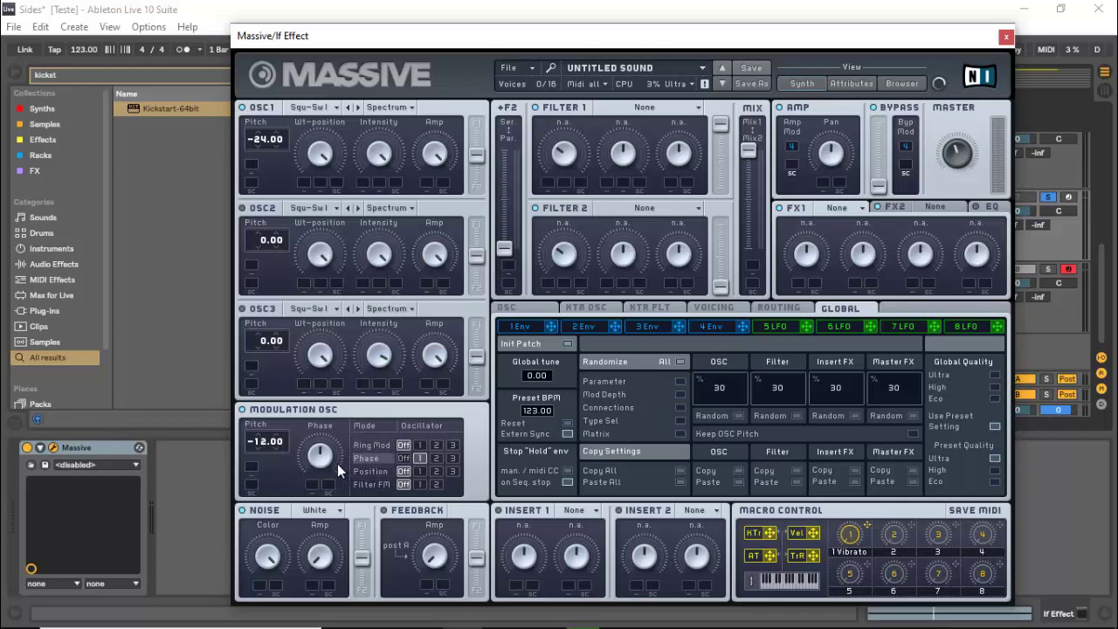
left_click_drag(327, 458, 322, 494)
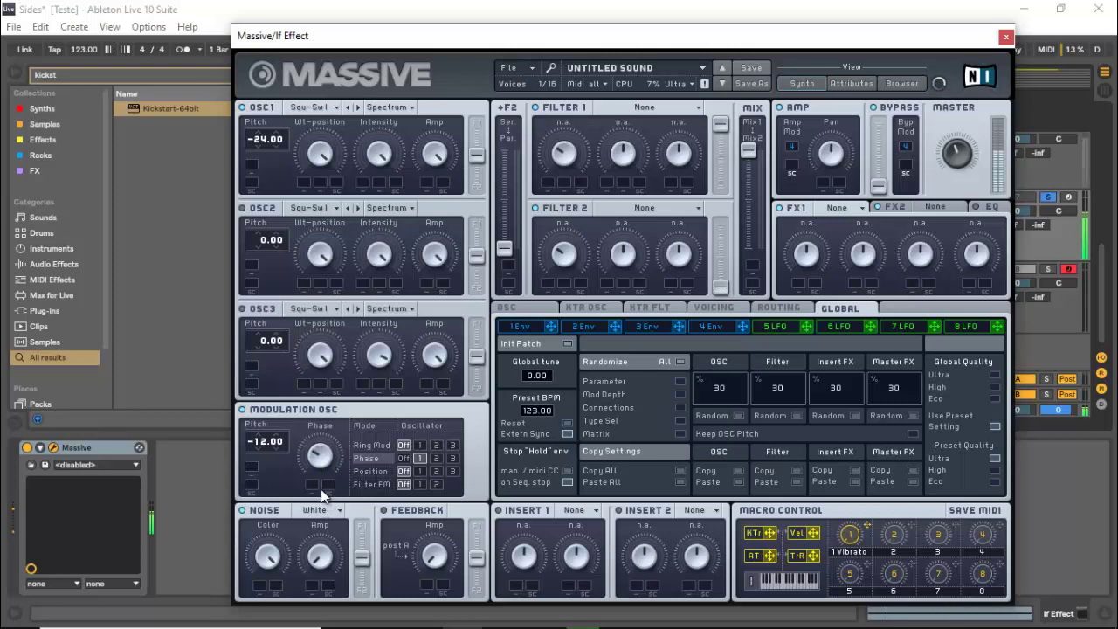
Set Massive's unisono to 3 voices and enable small pitch cutoff and pan position spreads.
left_click(714, 308)
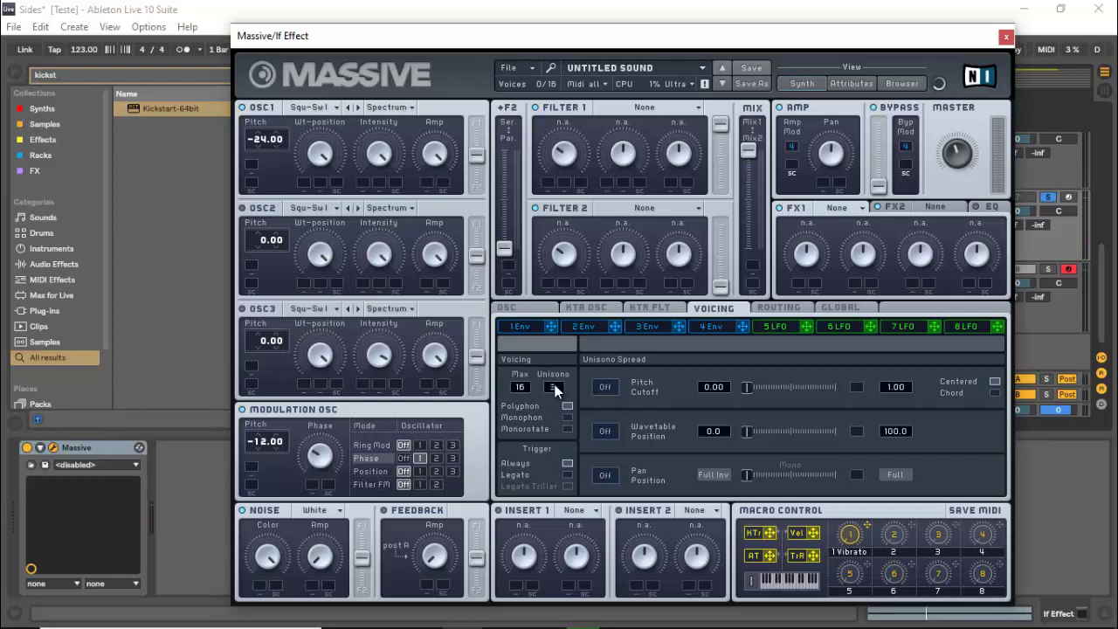
left_click_drag(749, 386, 759, 386)
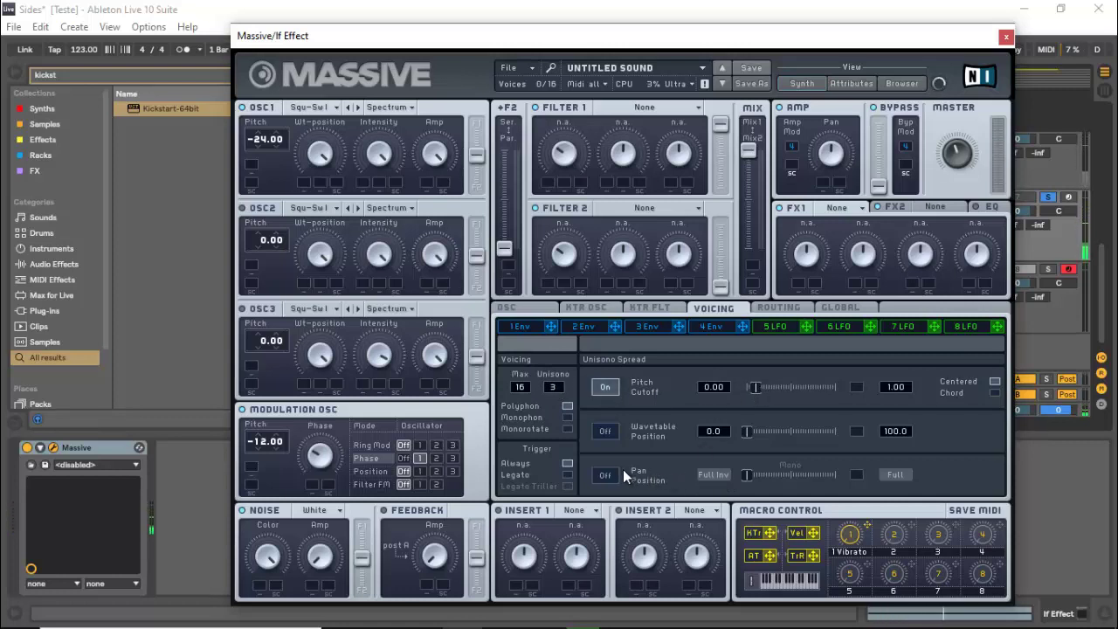
left_click_drag(751, 476, 771, 474)
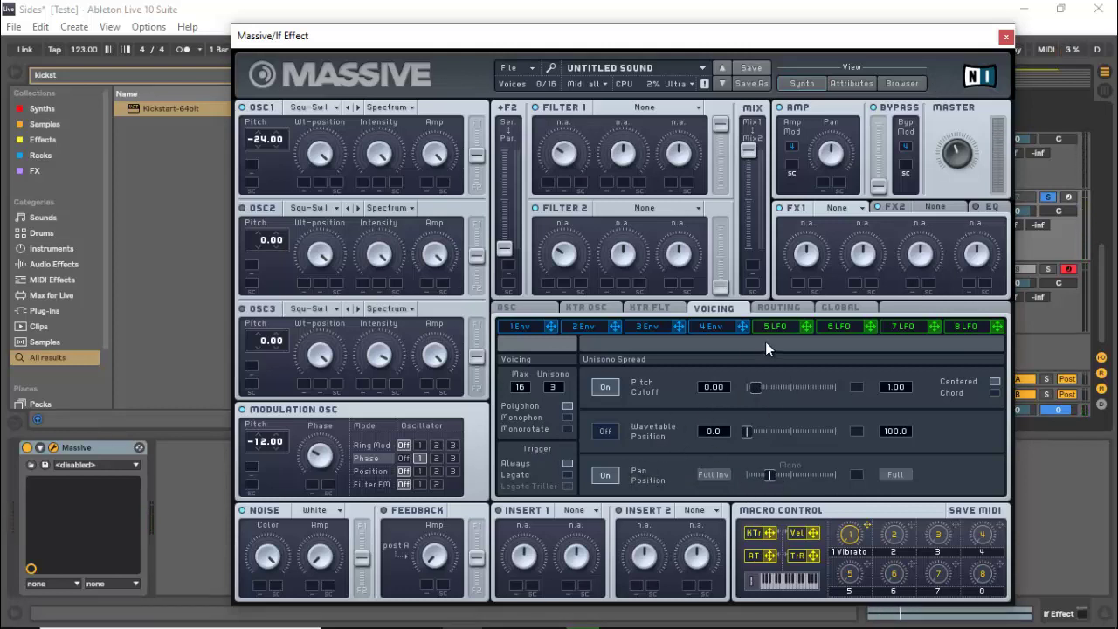
Load the Hardclipper effect into Insert 1 and display Massive's signal routing.
left_click(515, 308)
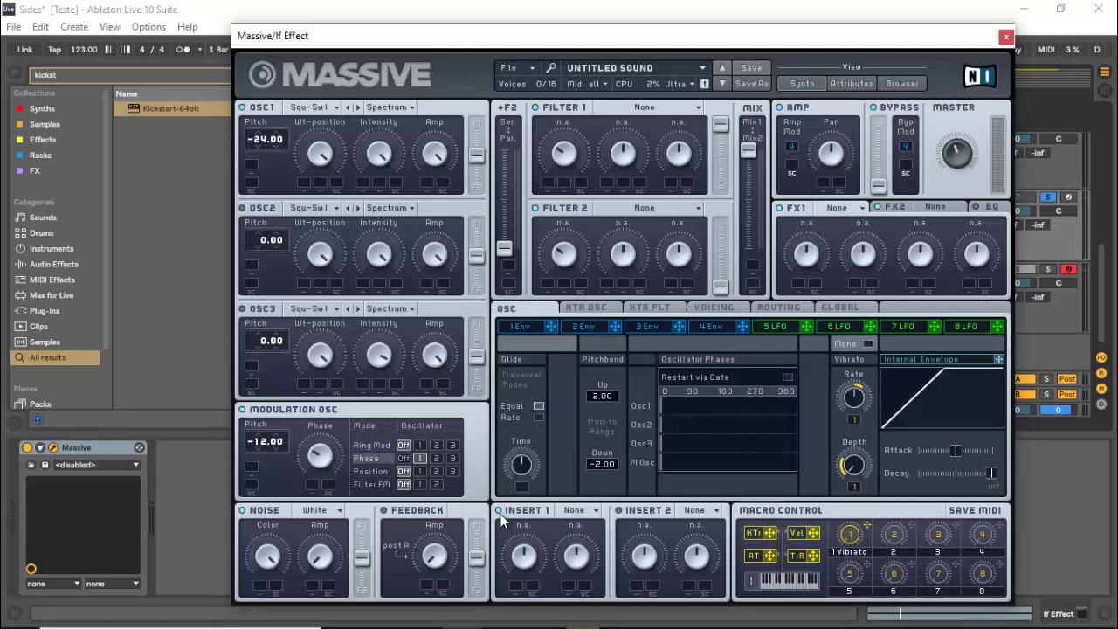
left_click(570, 511)
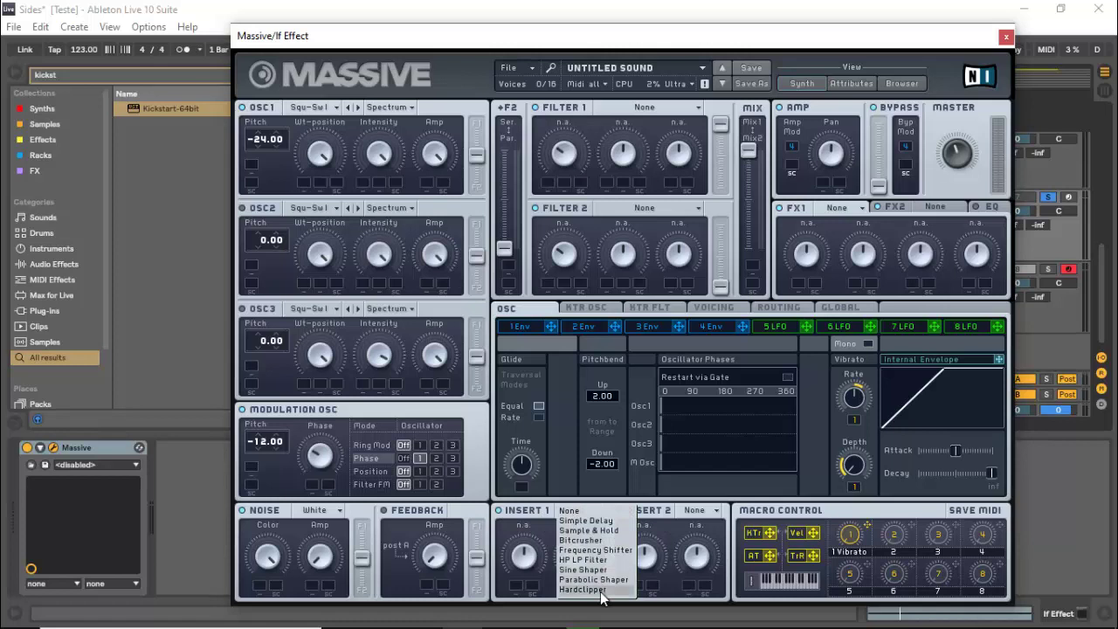
left_click(601, 585)
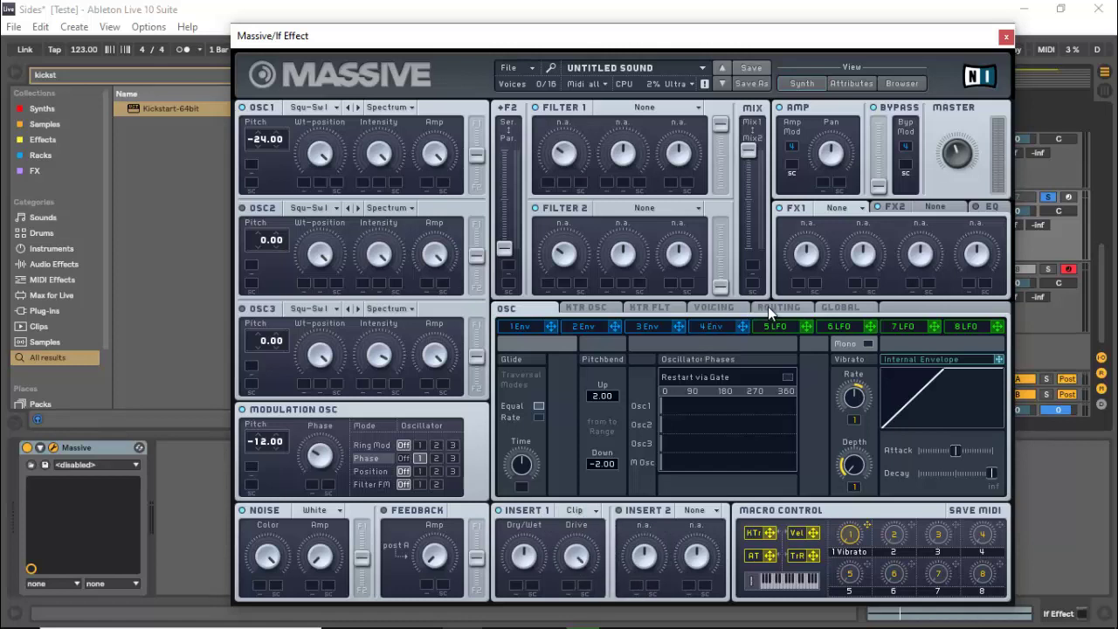
left_click(768, 307)
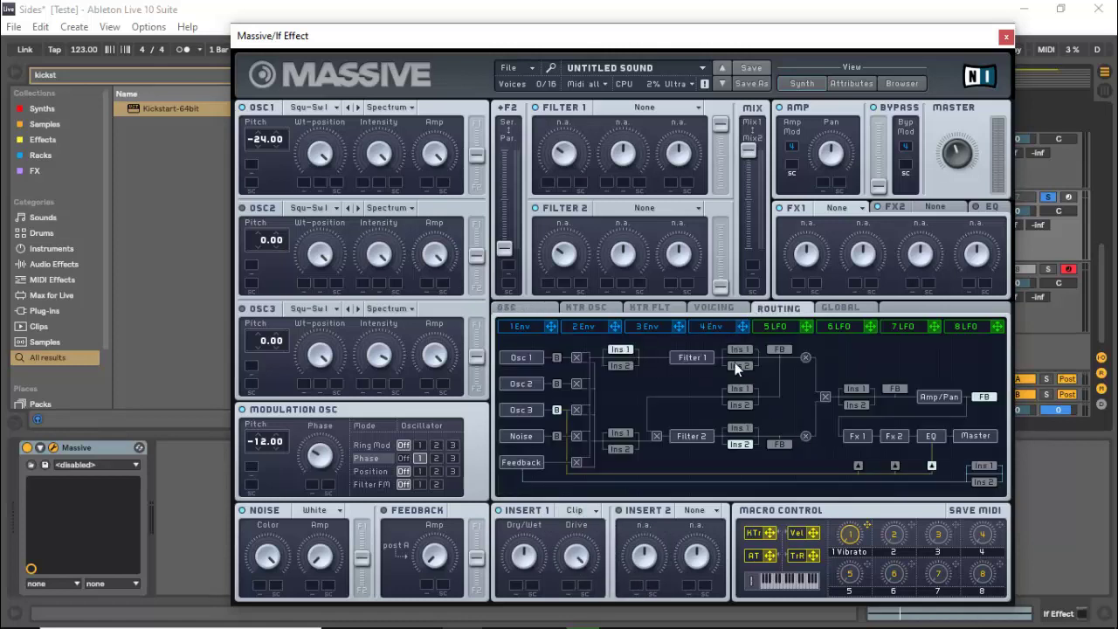
Set Filter 1 to Lowpass 4 and raise its cutoff while auditioning the If Effect clip.
left_click(641, 106)
left_click(638, 127)
left_click_drag(555, 165, 576, 118)
key("space")
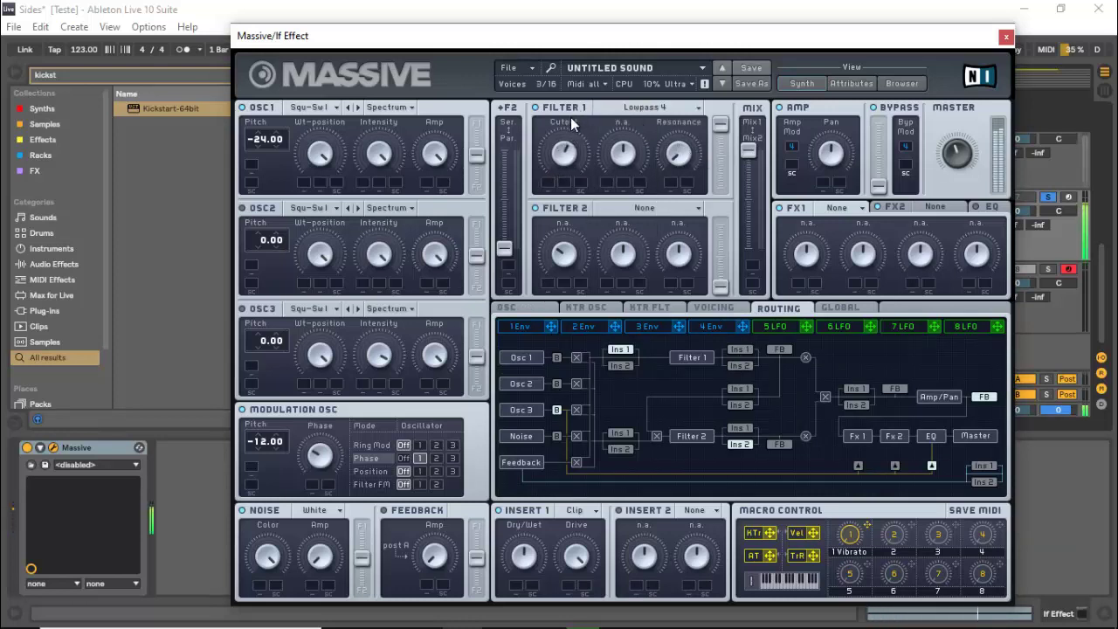
key("space")
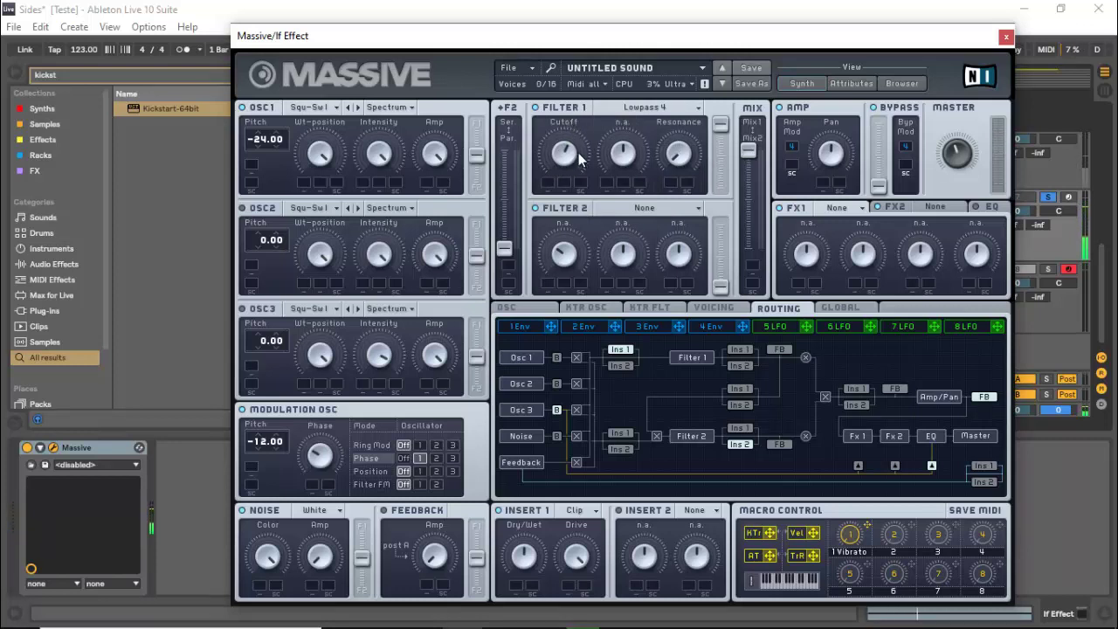
key("space")
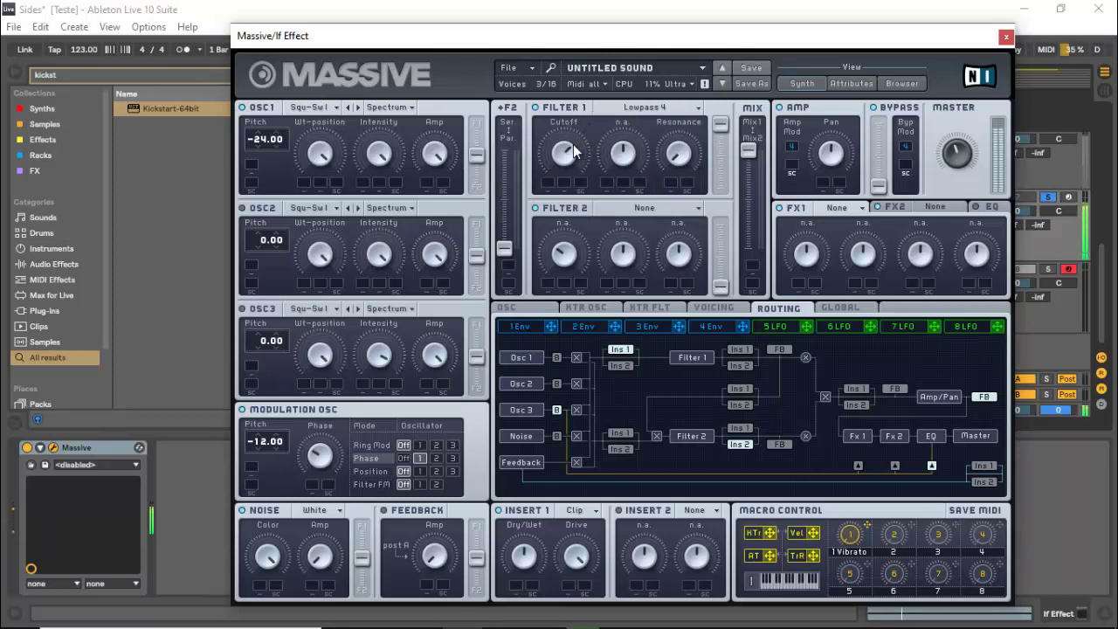
Assign Chorus to Massive's FX1 slot and close the plug-in window.
left_click(853, 207)
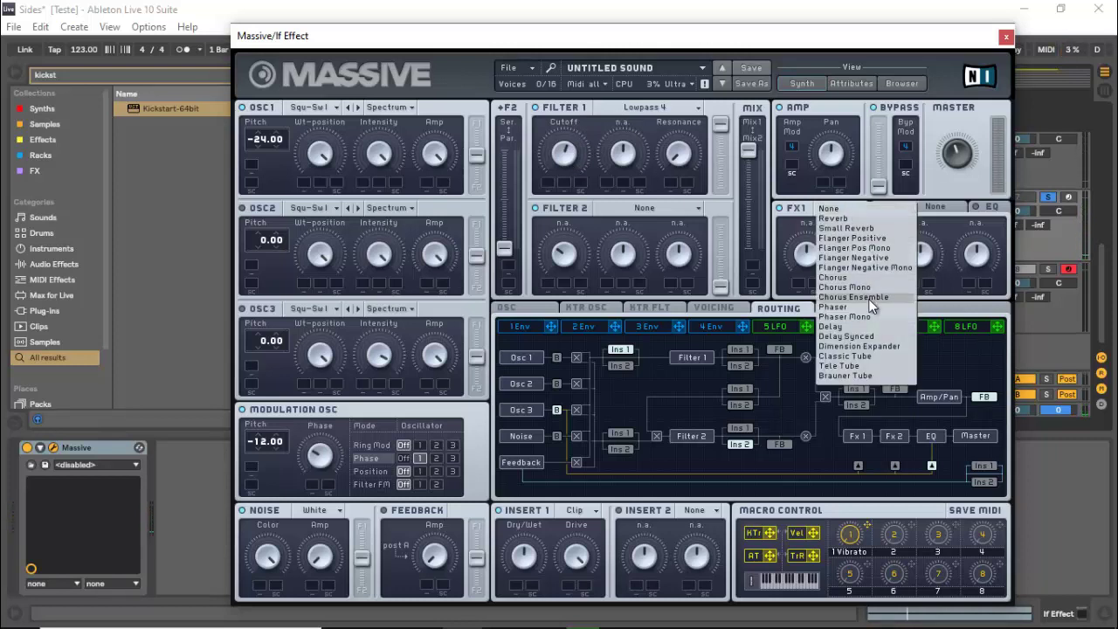
left_click(861, 278)
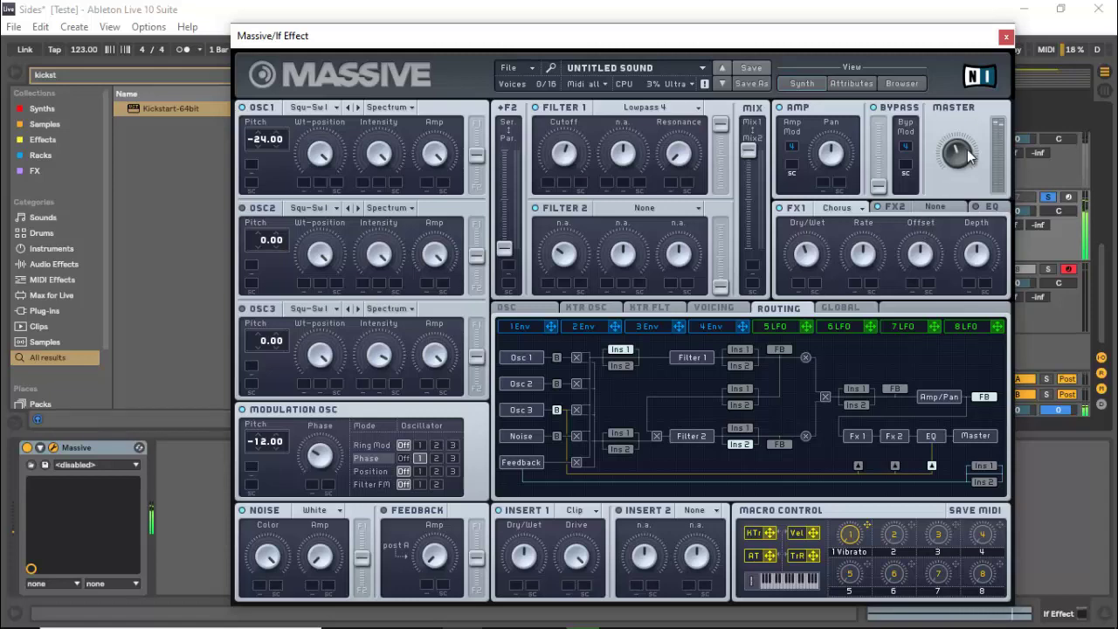
left_click(1006, 36)
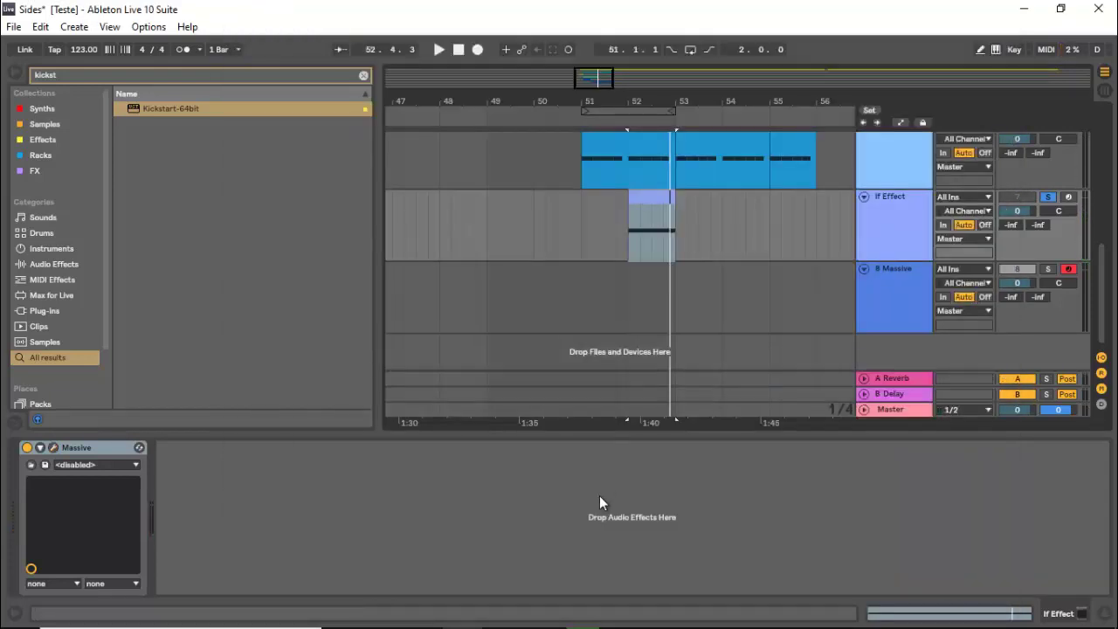
Add Kickstart-64bit after Massive on the If Effect track and set its mix to 99%.
key("ctrl+f")
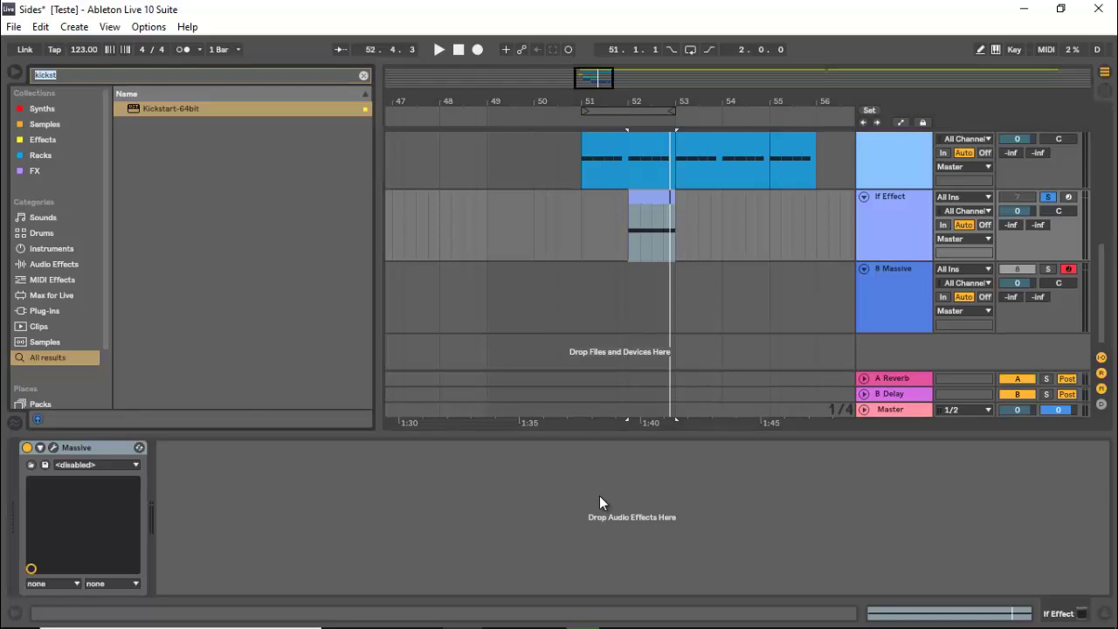
left_click(153, 108)
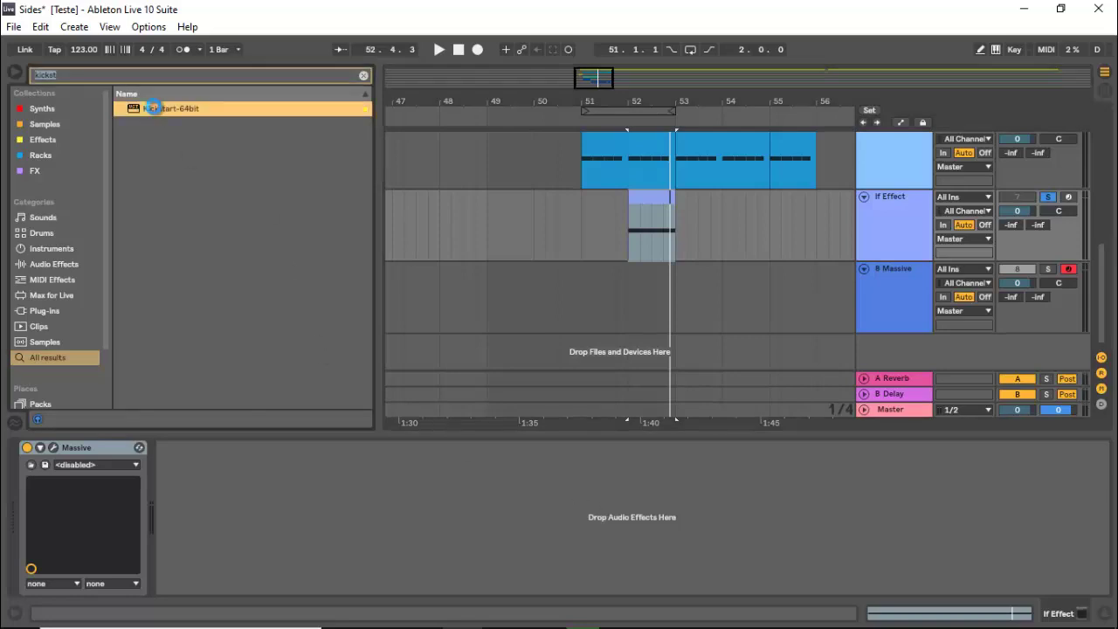
double_click(153, 109)
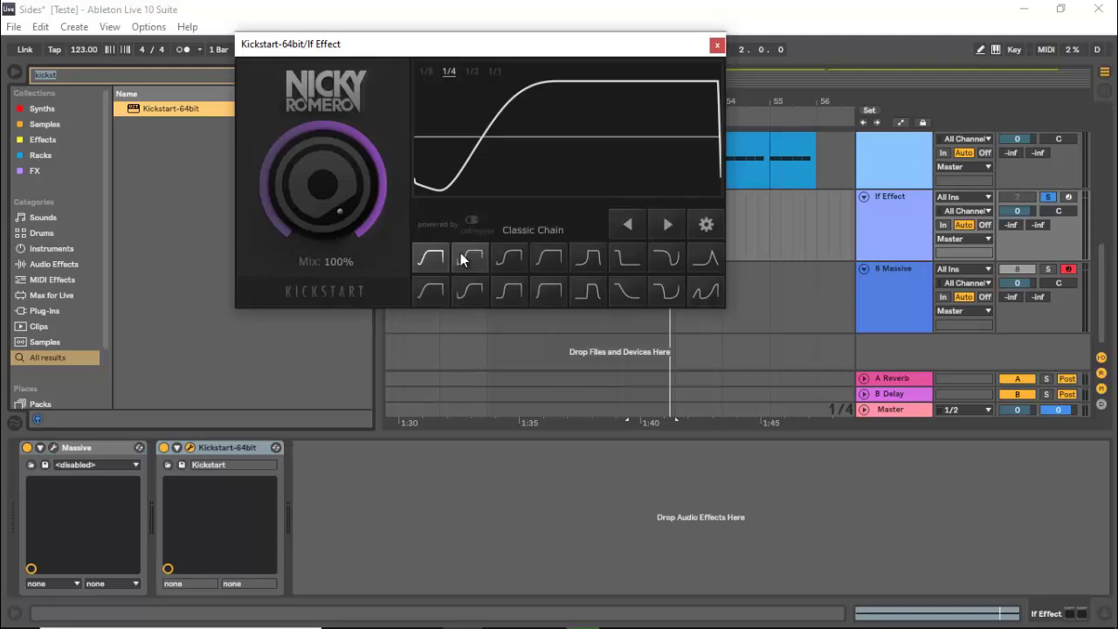
left_click_drag(372, 184, 358, 195)
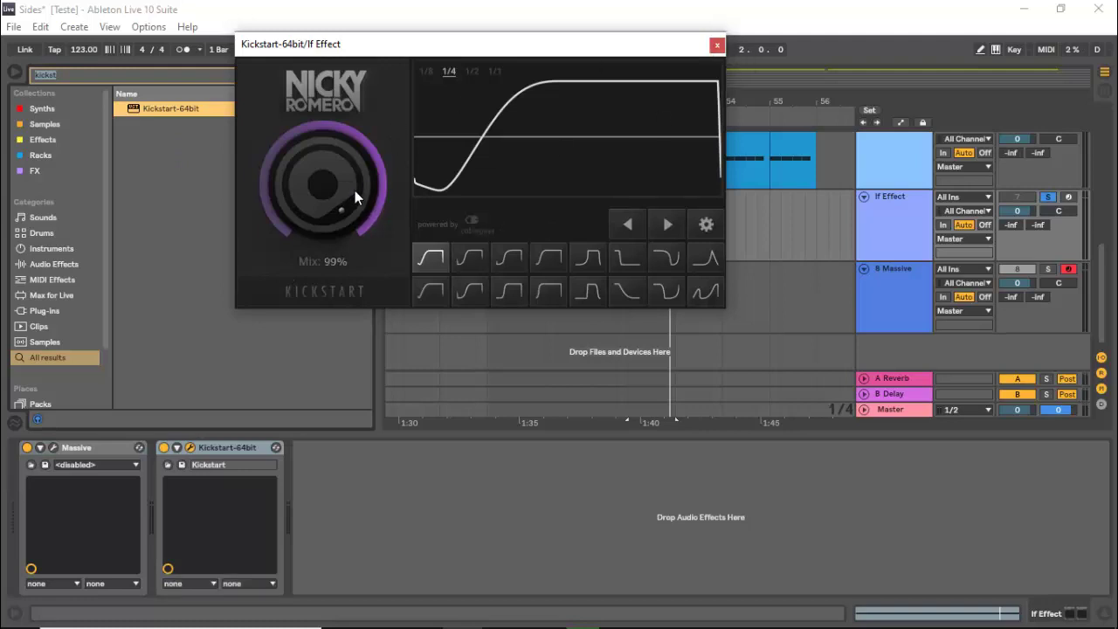
left_click(714, 47)
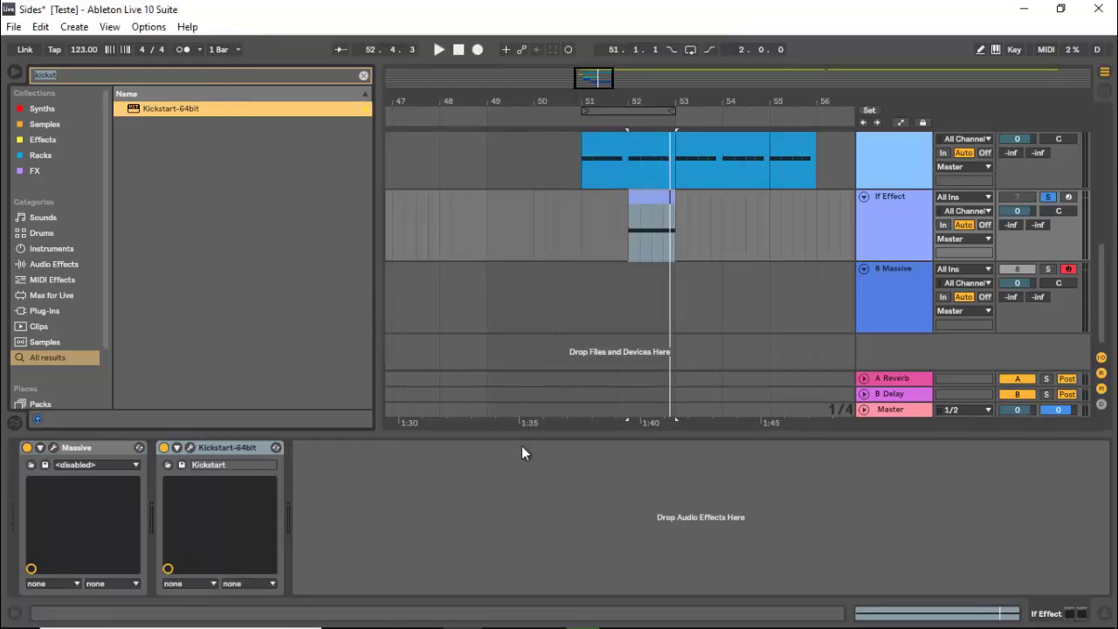
Search the browser for "auto" and insert Auto Pan between Massive and Kickstart on the If Effect track.
key("ctrl+f")
type("auto")
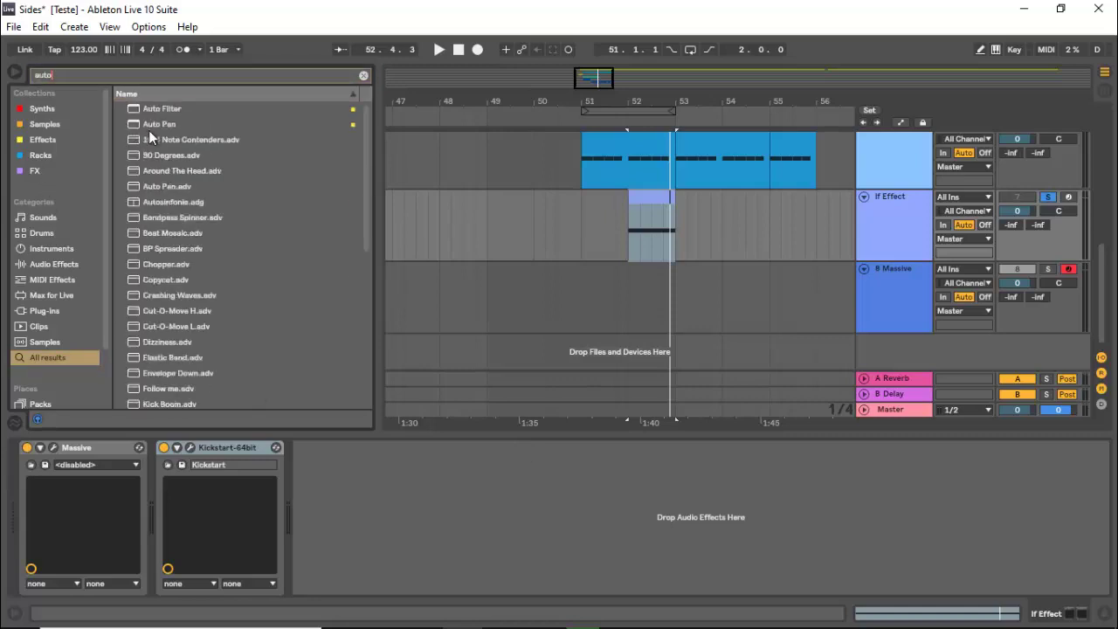
left_click_drag(150, 127, 158, 472)
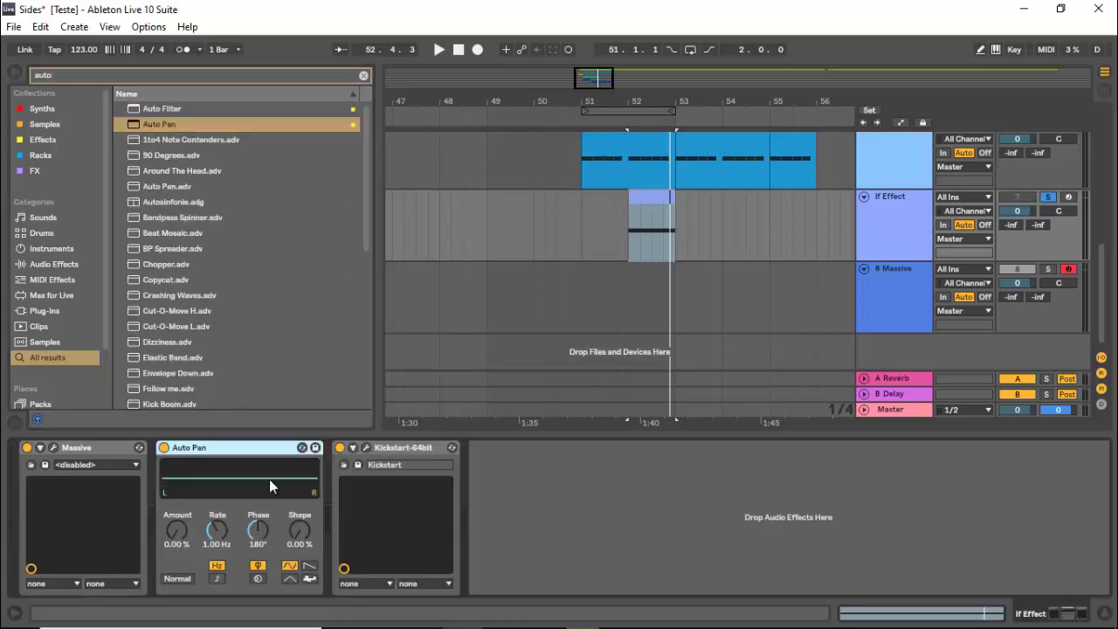
Set Auto Pan to 360° phase, 100% amount, a synced 1/16 rate and the triangle waveform.
left_click_drag(258, 530, 259, 489)
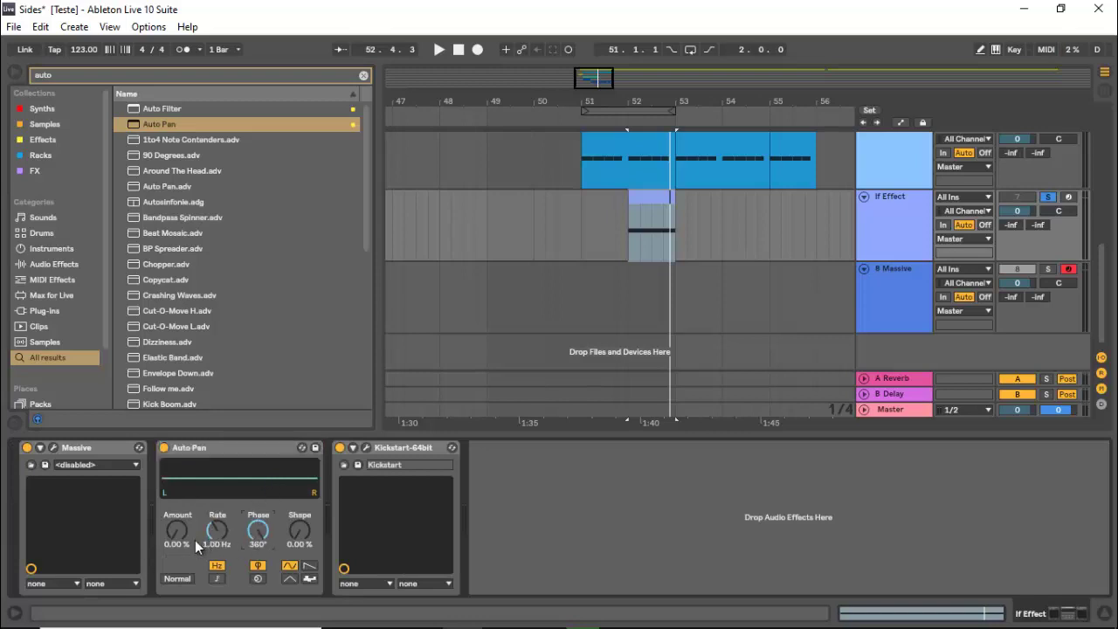
left_click_drag(177, 539, 185, 529)
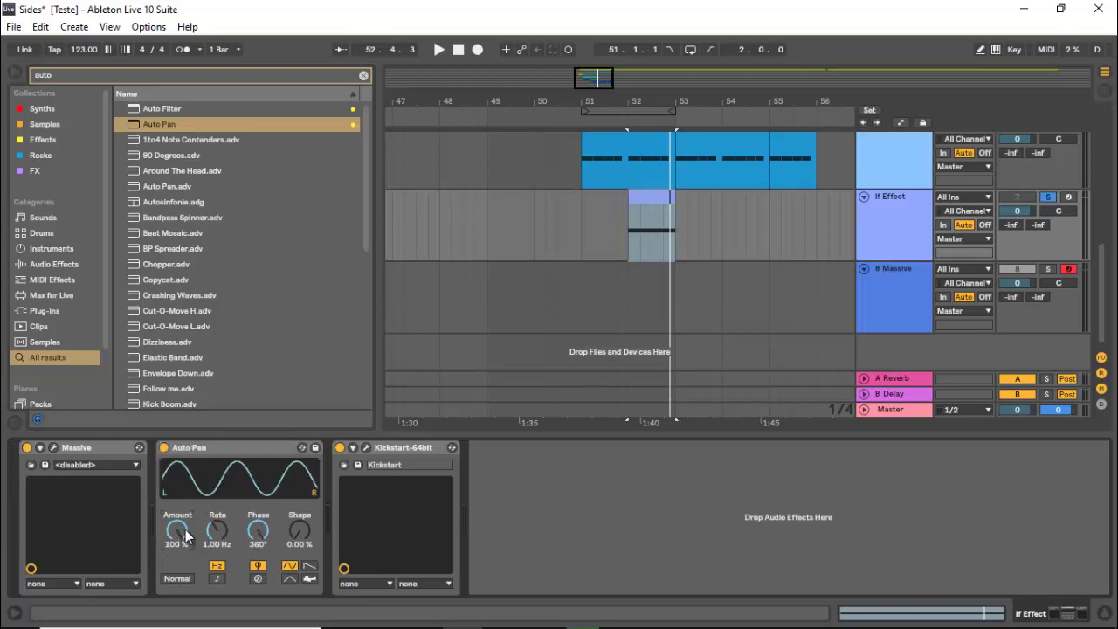
left_click(217, 579)
left_click(291, 576)
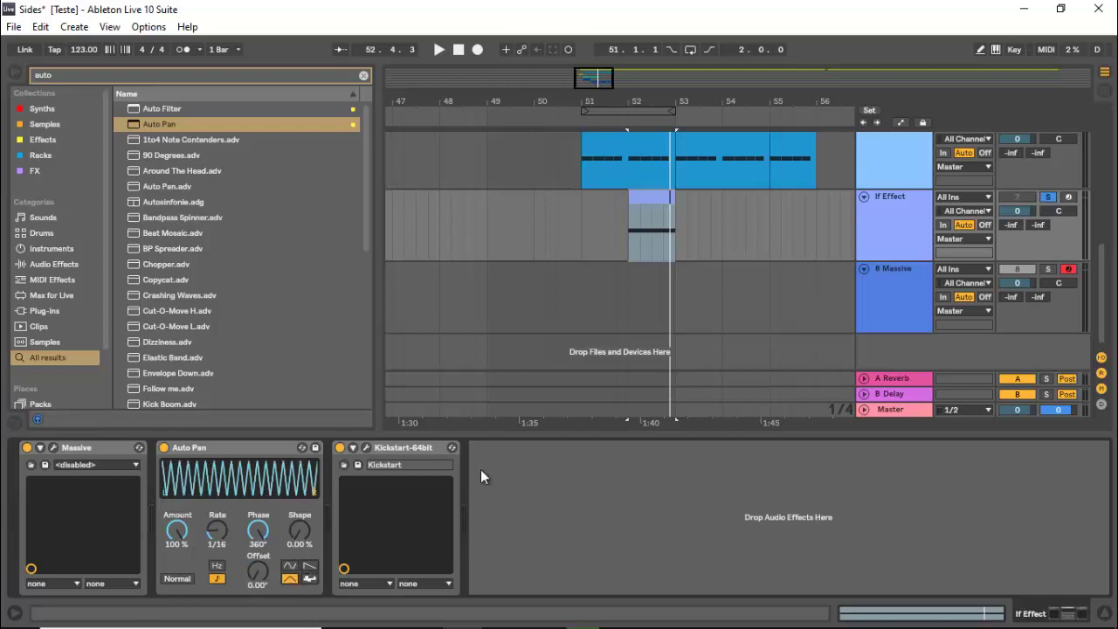
Solo the reference track to listen to it from bar 52, unsolo it and return to the If Effect track.
scroll(706, 281, "up", 3)
scroll(706, 279, "up", 5)
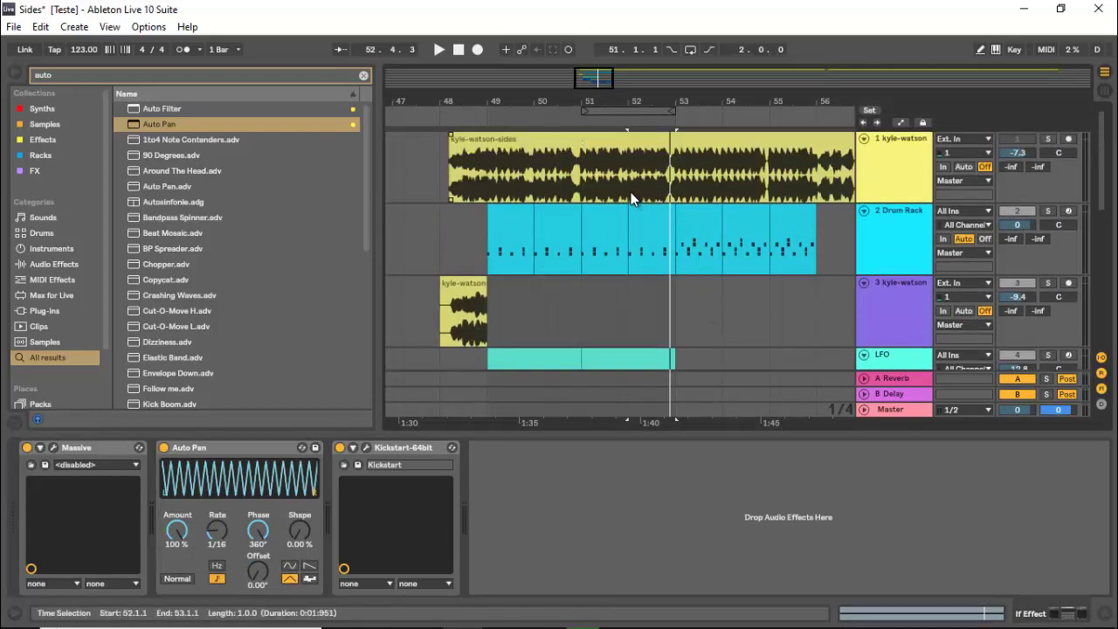
left_click(1026, 140)
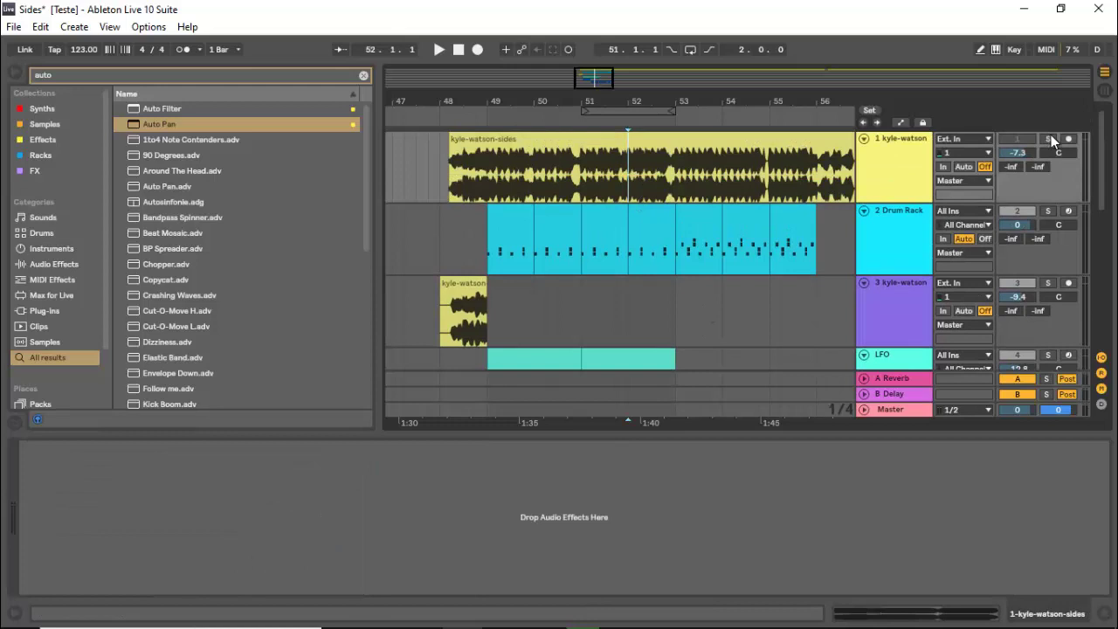
left_click(1049, 138)
key("space")
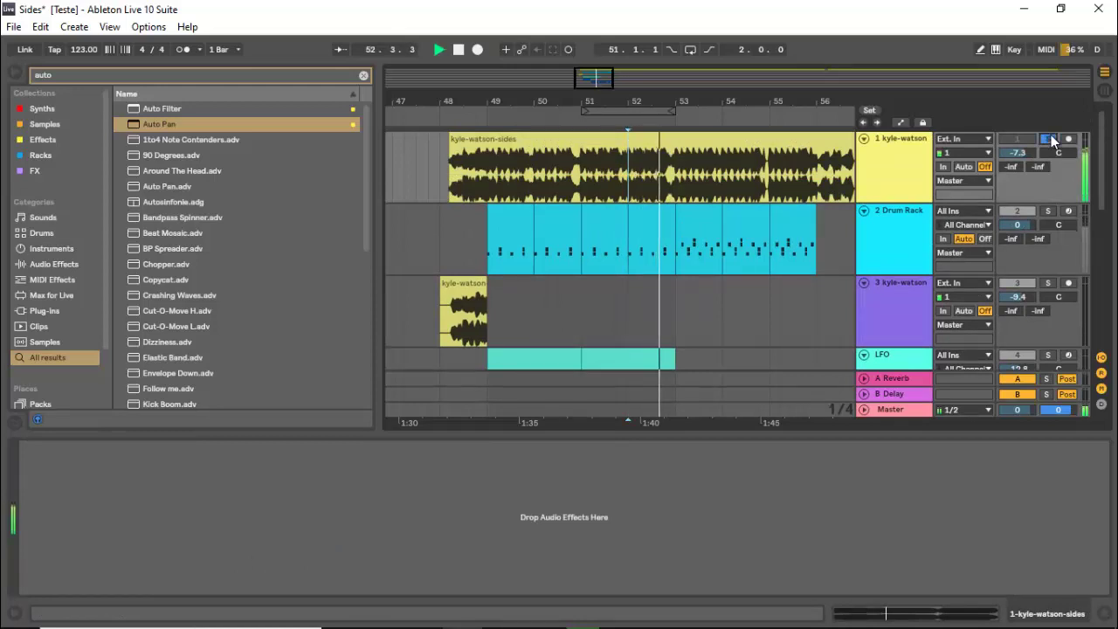
key("space")
left_click(1049, 138)
scroll(993, 199, "down", 2)
scroll(994, 199, "down", 4)
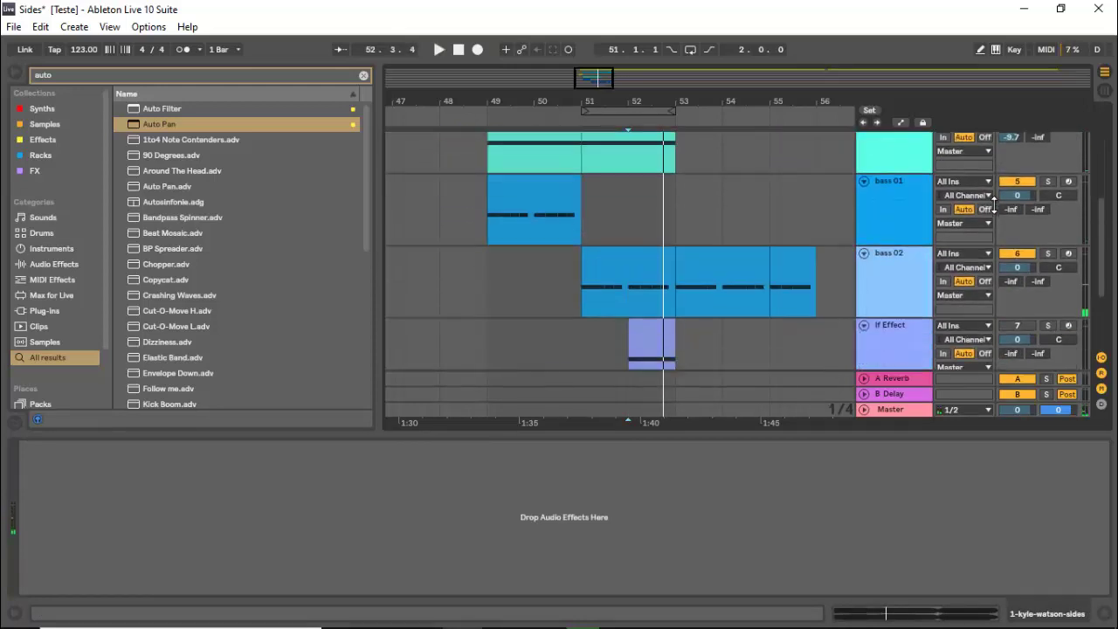
Solo the If Effect track, set its Auto Pan rate to 1/12 while playing, and set its reverb send to -12.0 dB.
left_click(885, 247)
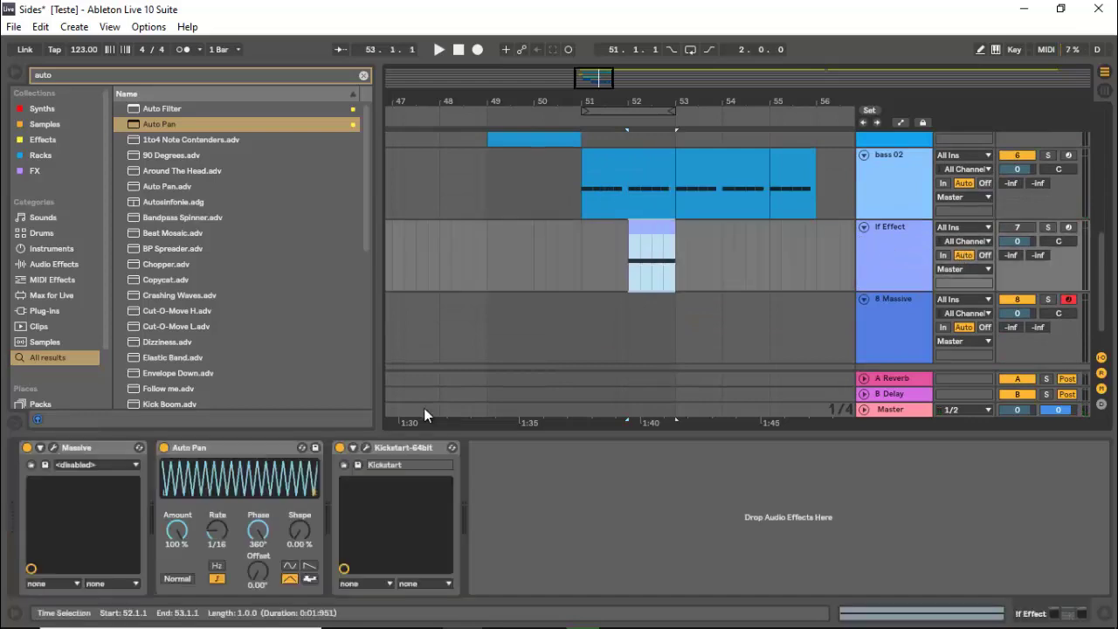
key("space")
left_click(1048, 227)
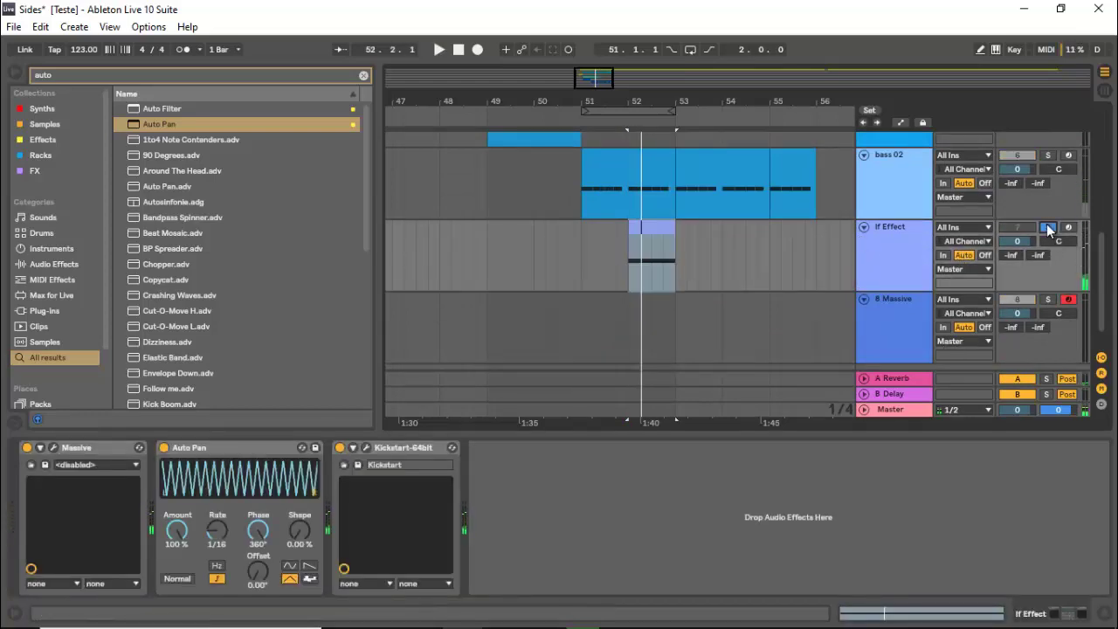
left_click_drag(213, 543, 213, 525)
key("space")
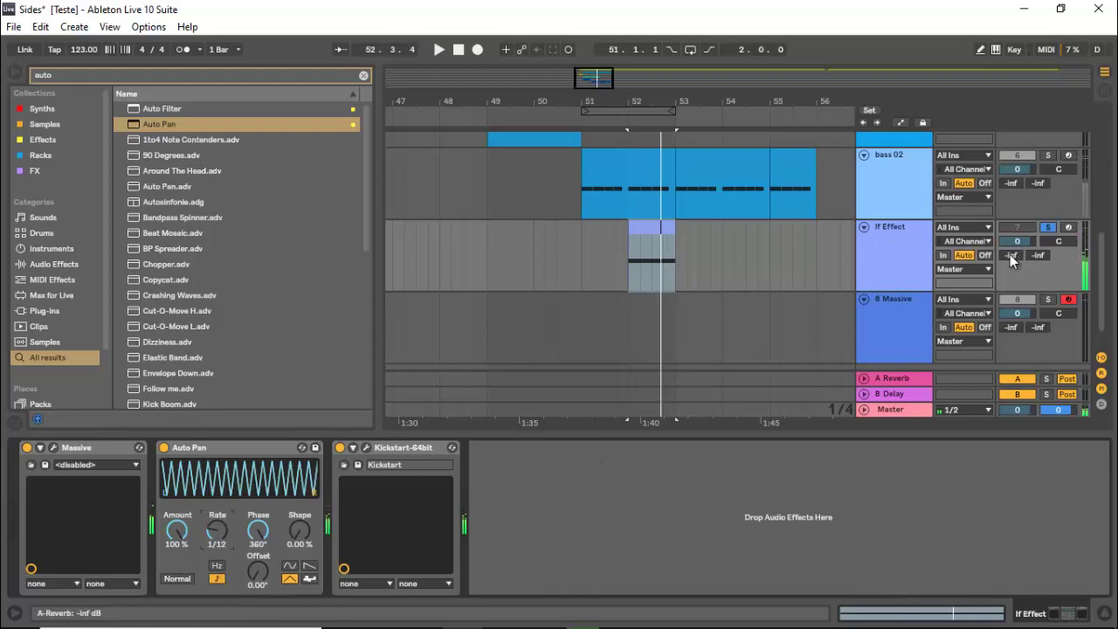
left_click_drag(1010, 254, 1009, 253)
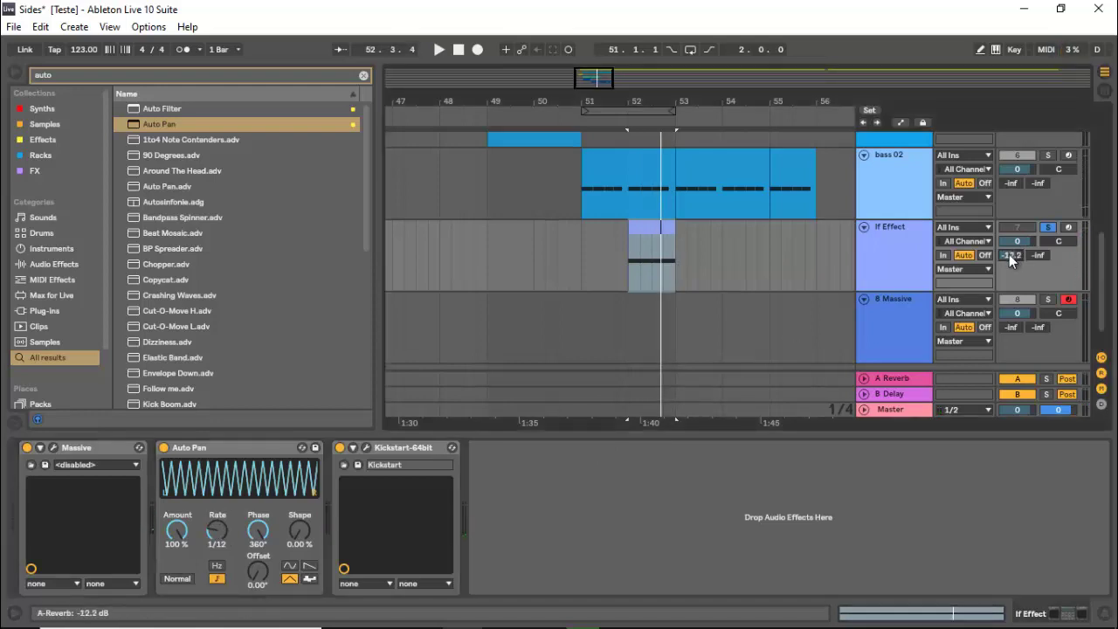
Insert EQ Eight between Massive and Auto Pan on the If Effect track and set band 1 as a low cut at 166 Hz.
key("ctrl+f")
type("eq")
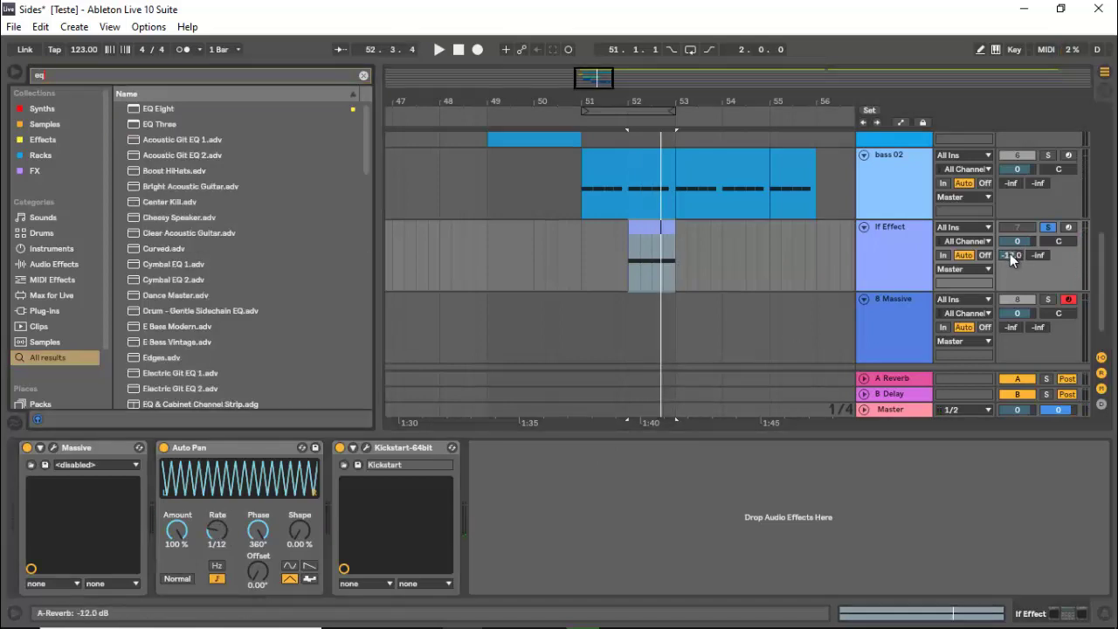
mouse_move(157, 113)
left_mouse_down()
mouse_move(230, 418)
mouse_move(182, 495)
mouse_move(195, 505)
mouse_move(174, 483)
left_mouse_up()
left_click(224, 574)
left_click(214, 482)
key("space")
key("space")
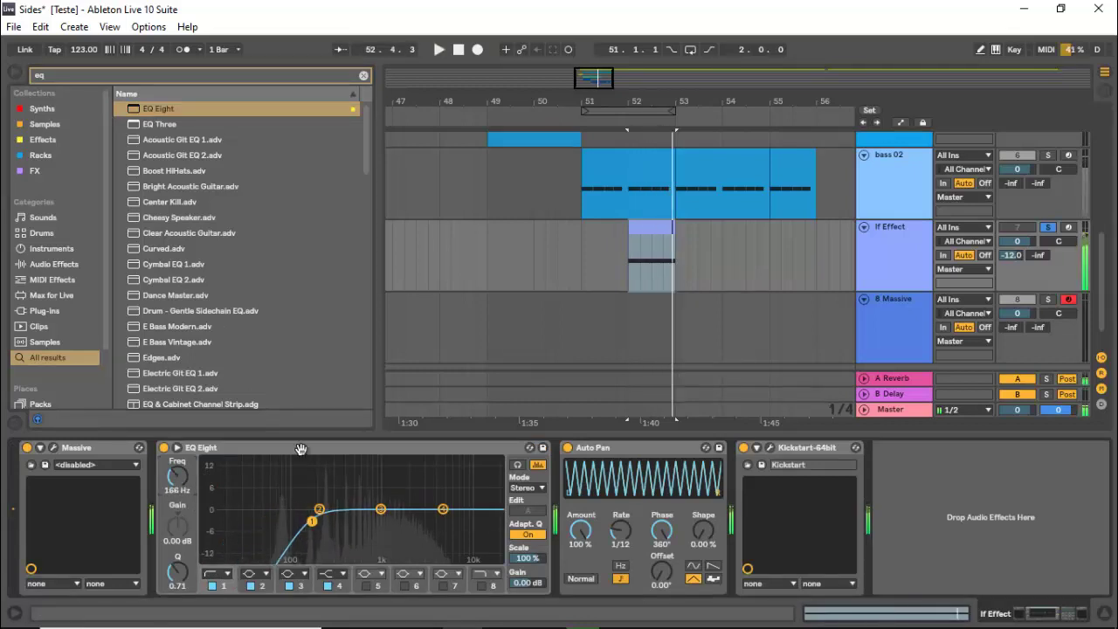
Solo the kyle-watson reference track to listen to it from bar 52, and unsolo it.
left_click(632, 281)
scroll(893, 233, "up", 5)
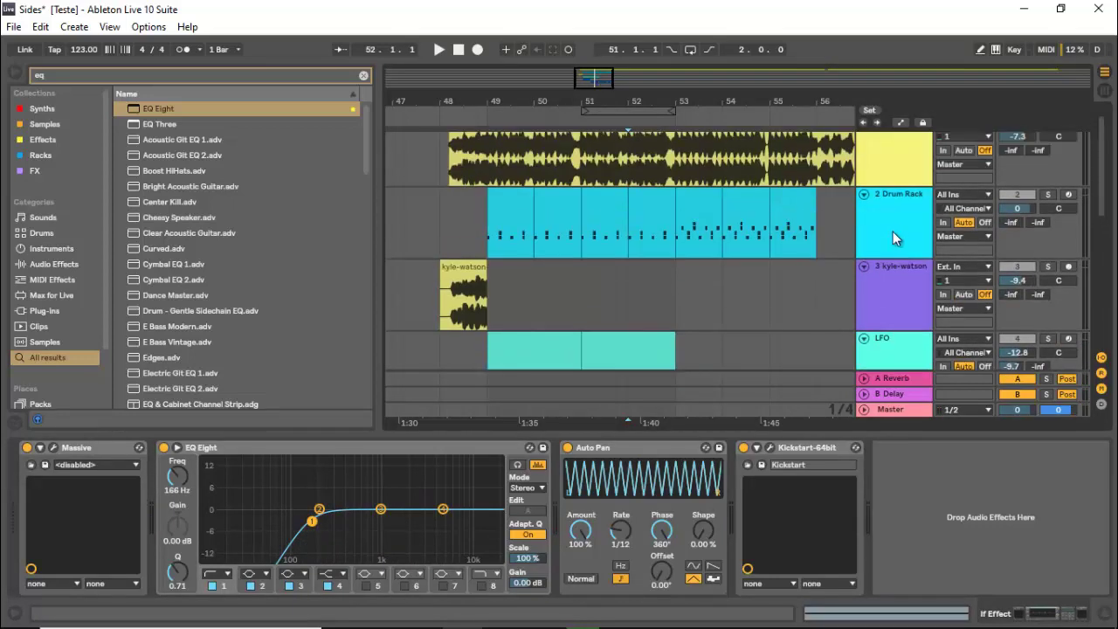
left_click(1047, 139)
key("space")
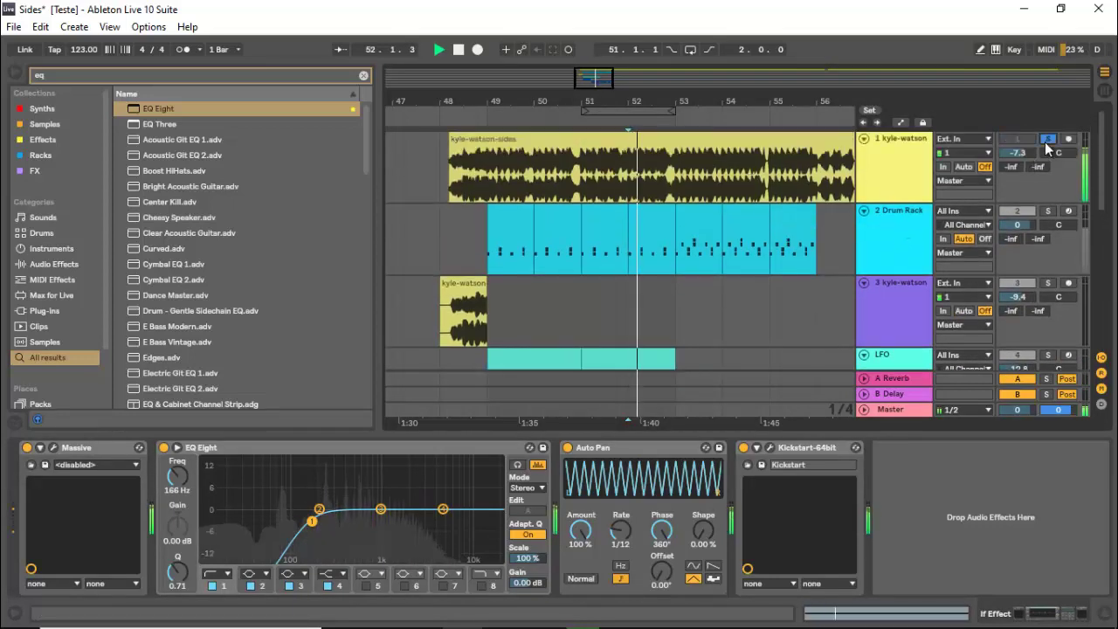
left_click(1047, 140)
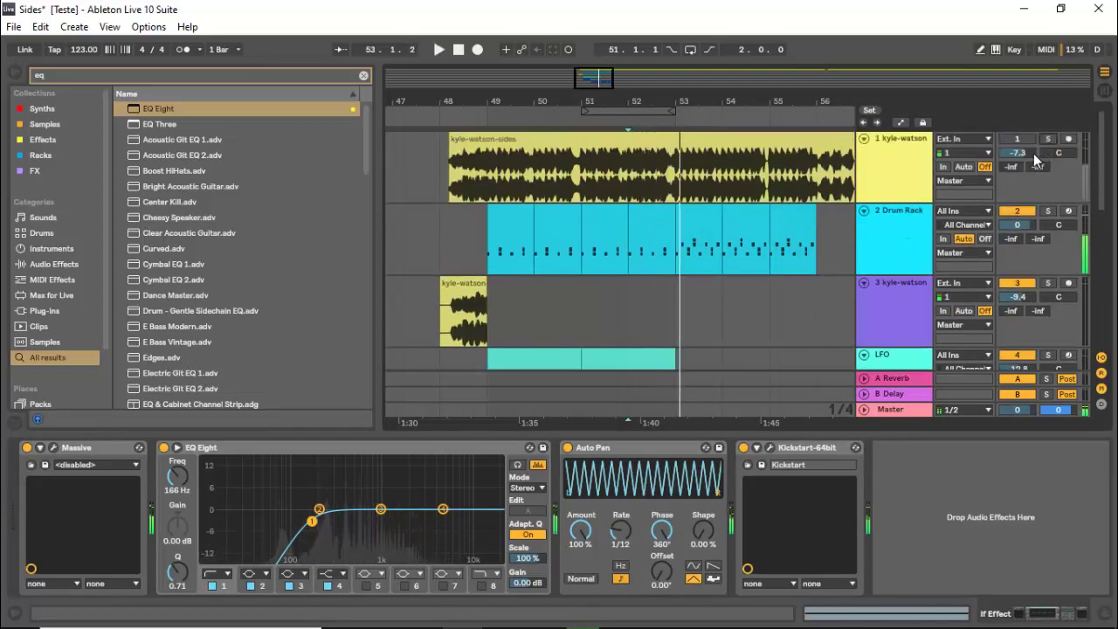
Reactivate the If Effect track, play it with the other tracks from bar 52 and check its Massive patch.
scroll(810, 304, "down", 8)
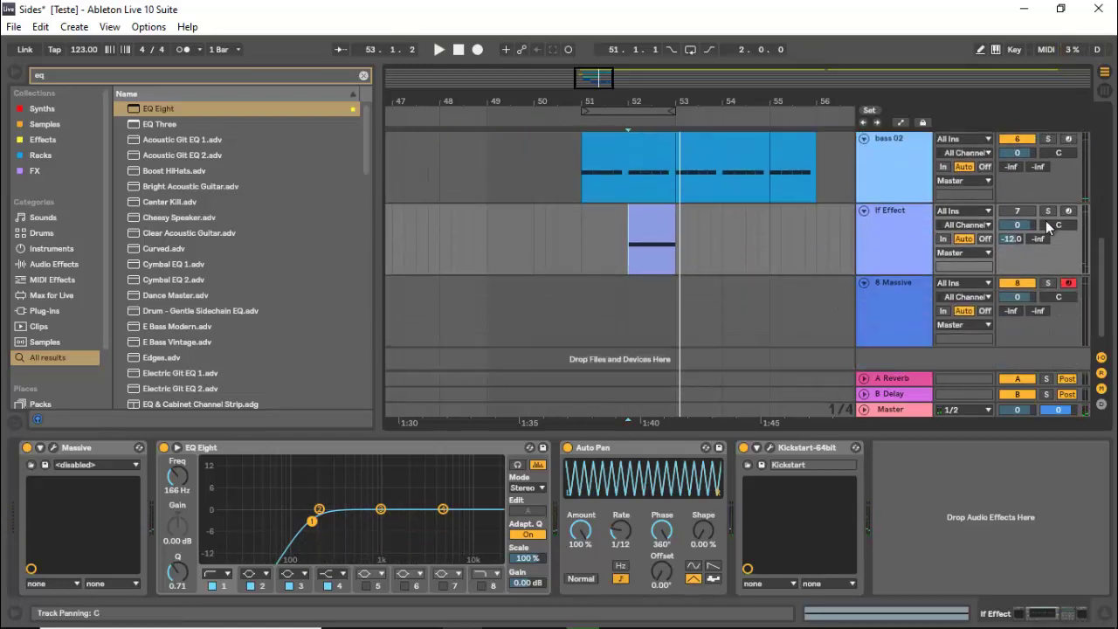
left_click(1018, 211)
key("space")
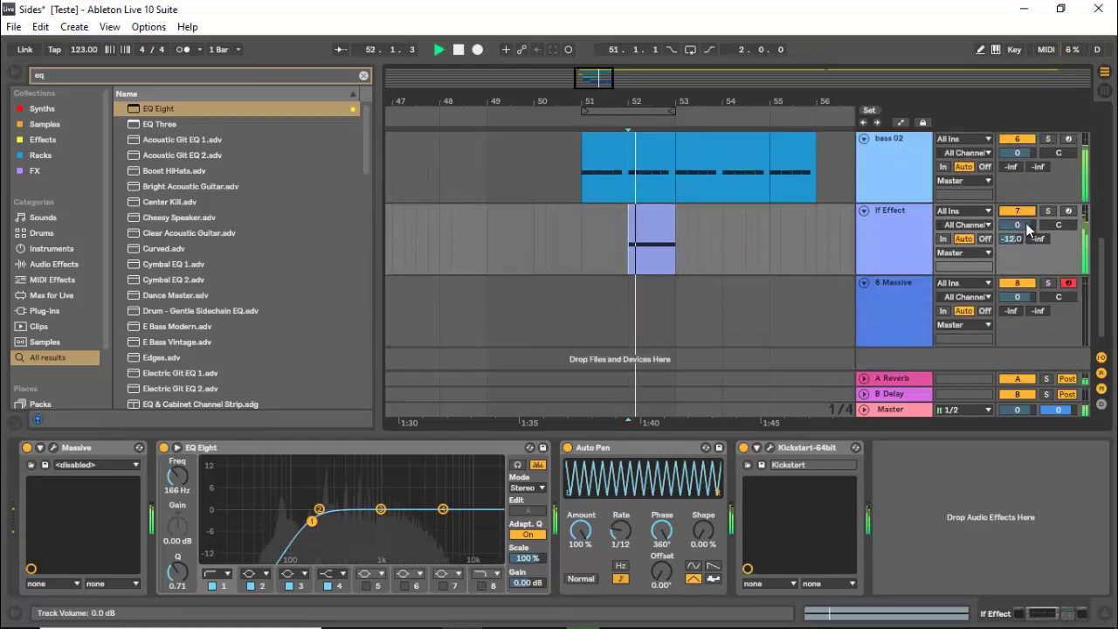
key("space")
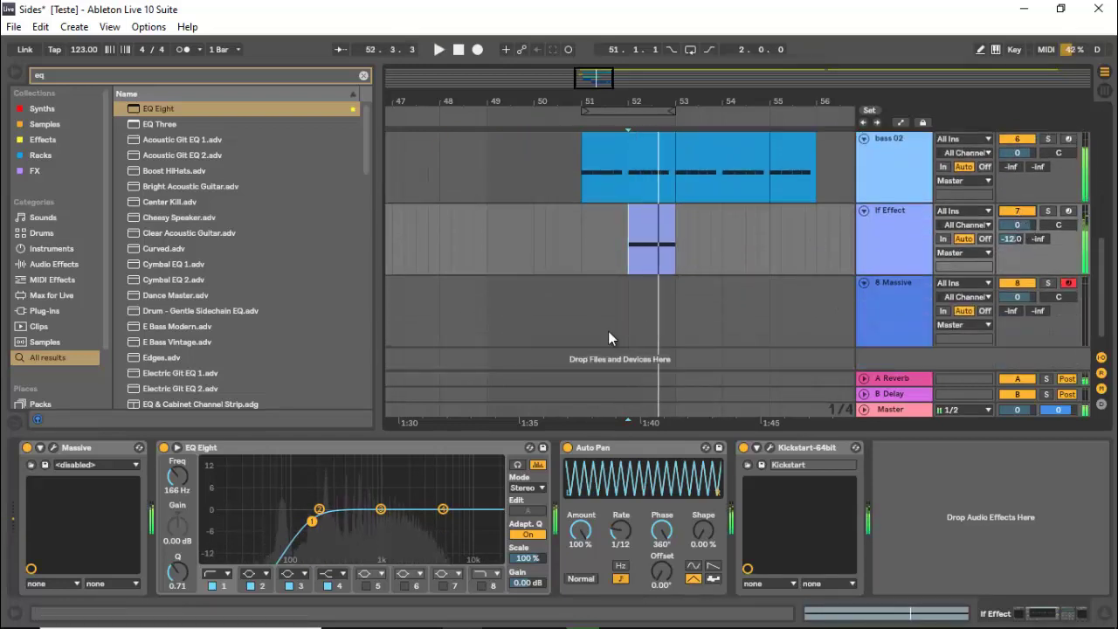
left_click(55, 447)
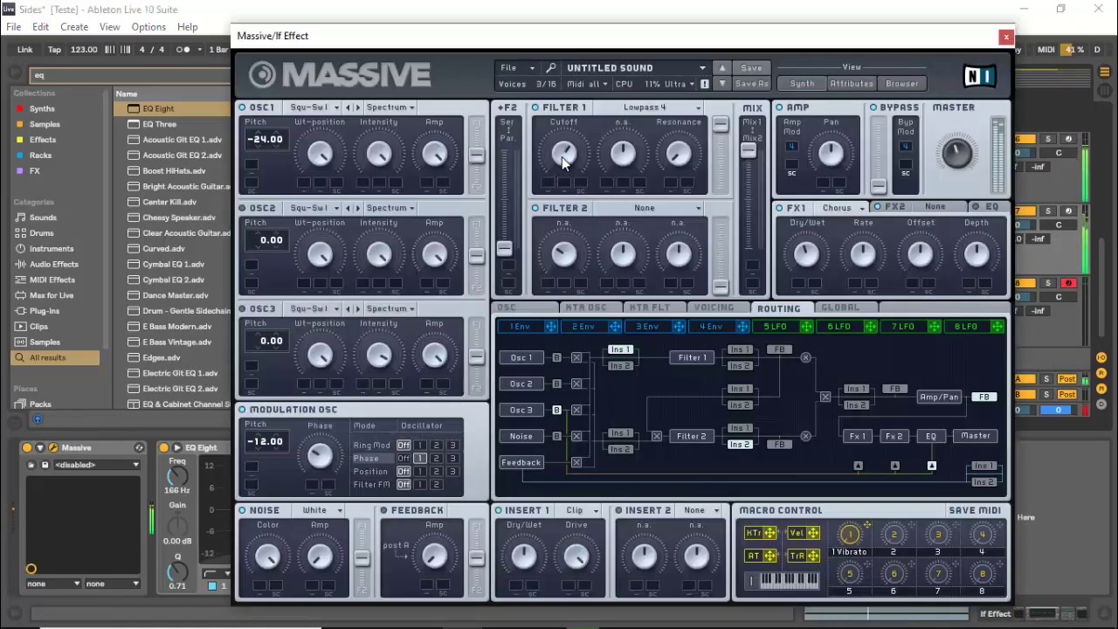
left_click(1004, 39)
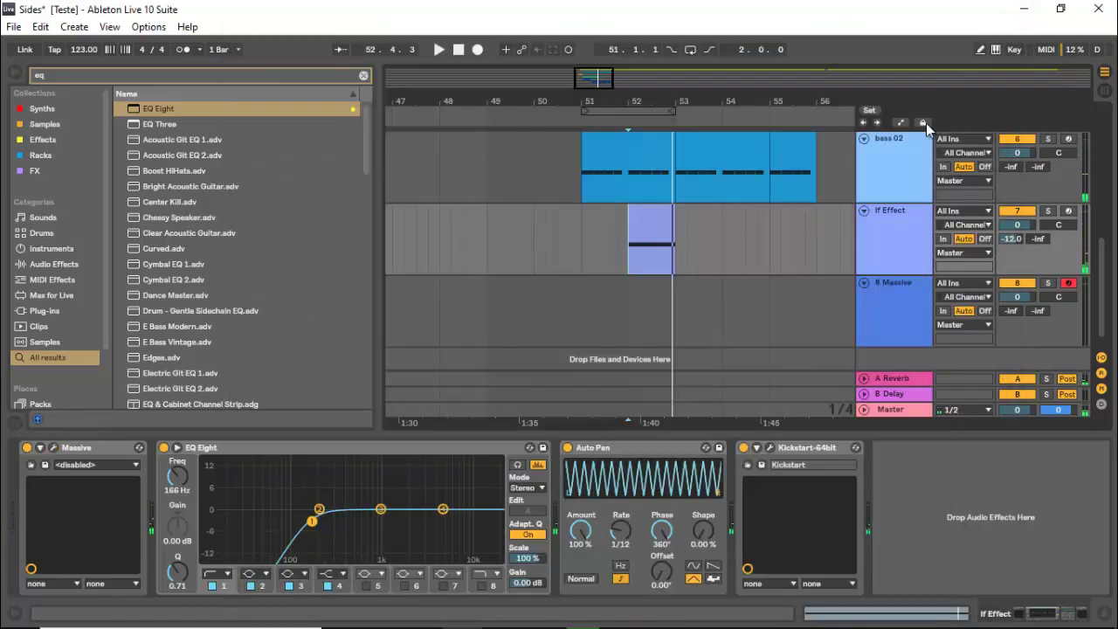
Solo the If Effect track, select its clip at bar 52 and search the browser for "ut".
left_click(1047, 211)
left_click(656, 219)
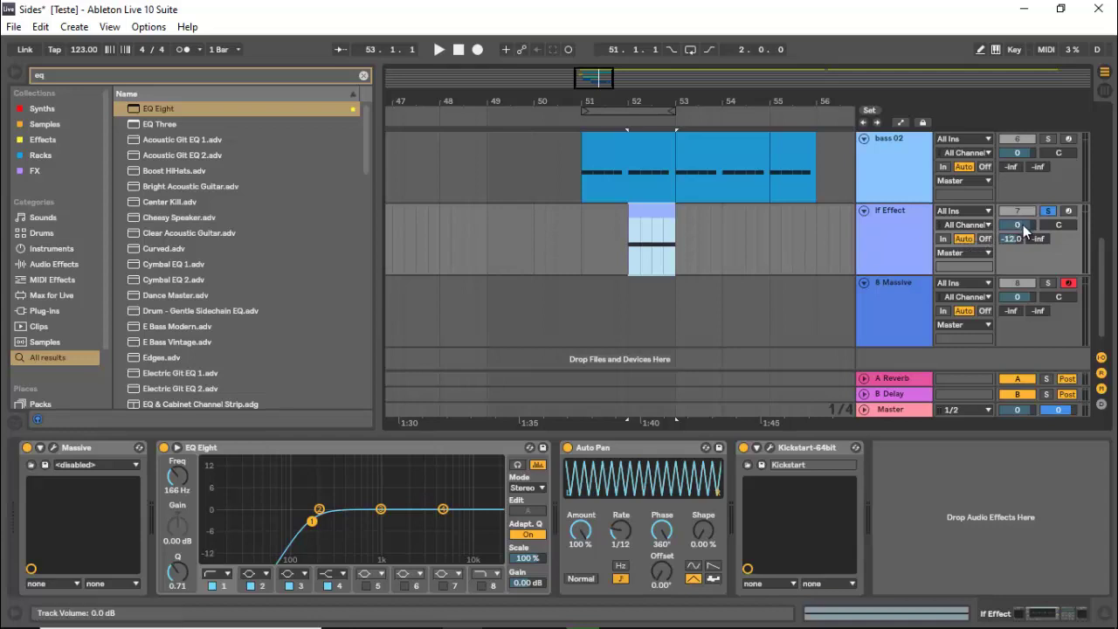
key("ctrl+f")
type("ut")
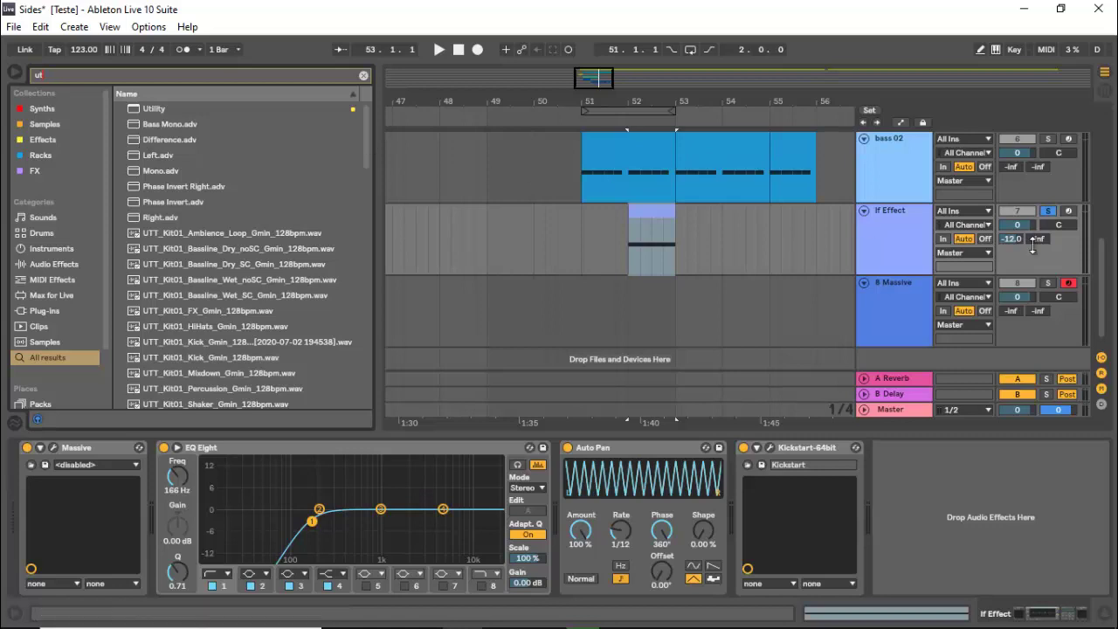
Try a track volume automation on the If Effect track that rises across the bar 52 clip to 0.5 dB, and play it.
left_click_drag(1018, 224, 1020, 229)
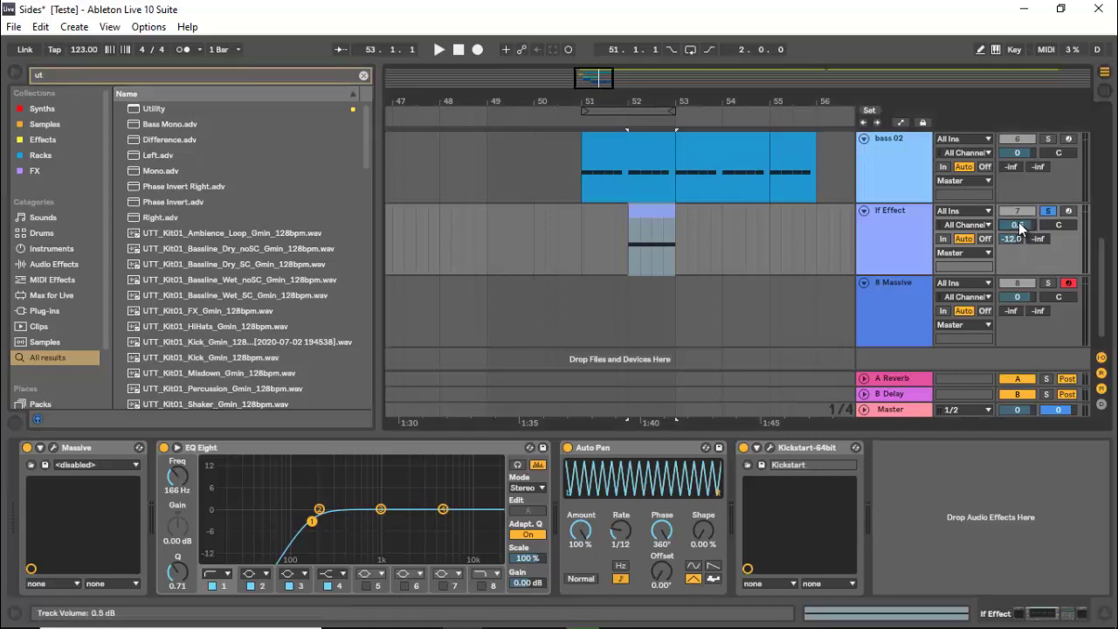
key("a")
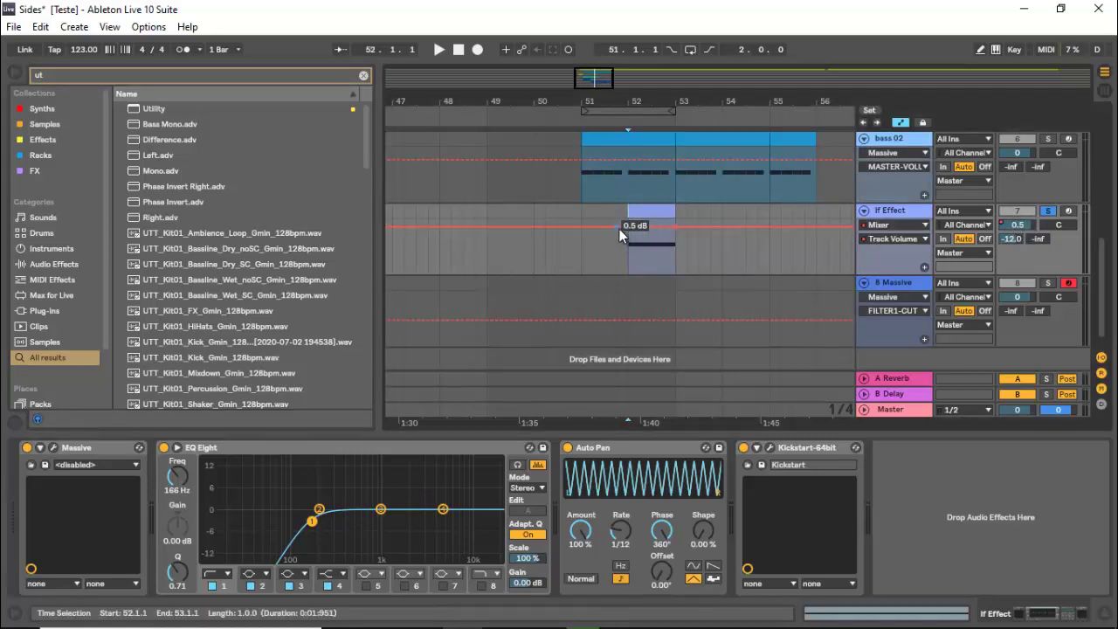
left_click_drag(628, 228, 628, 250)
left_click(641, 231)
key("space")
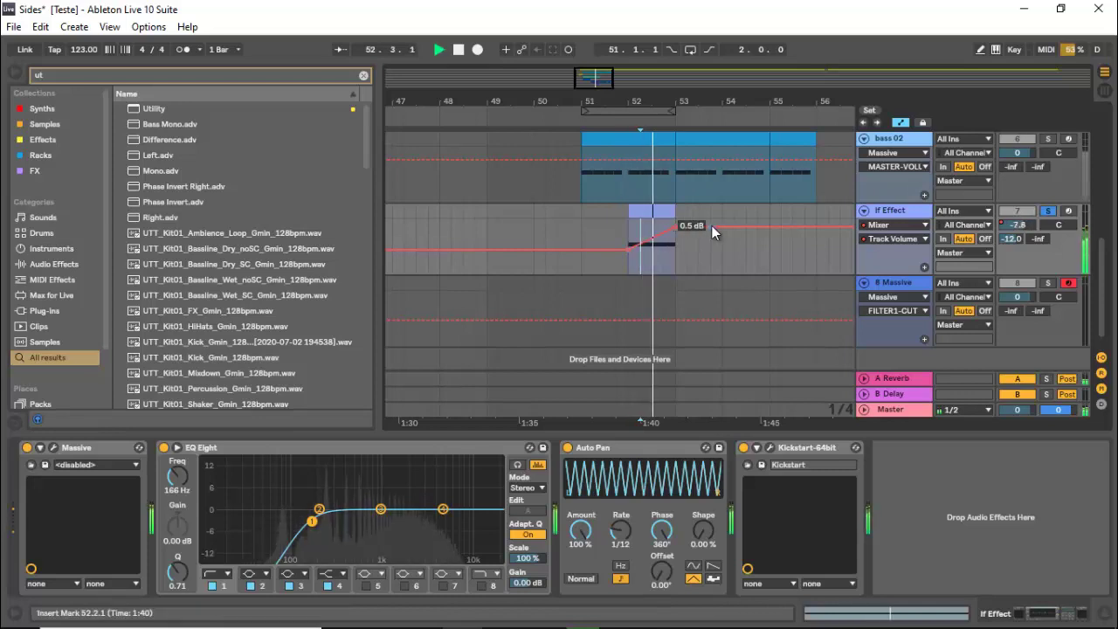
key("space")
Set the If Effect track's volume to -4.9 dB and delete its track volume automation.
left_click_drag(1017, 229, 1018, 232)
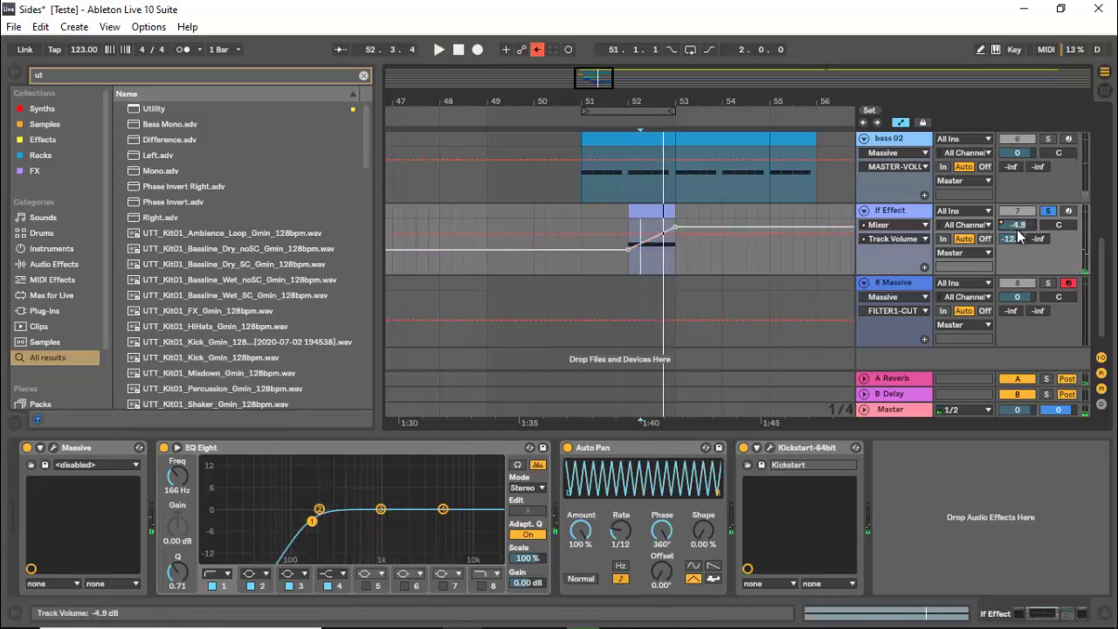
left_click(539, 51)
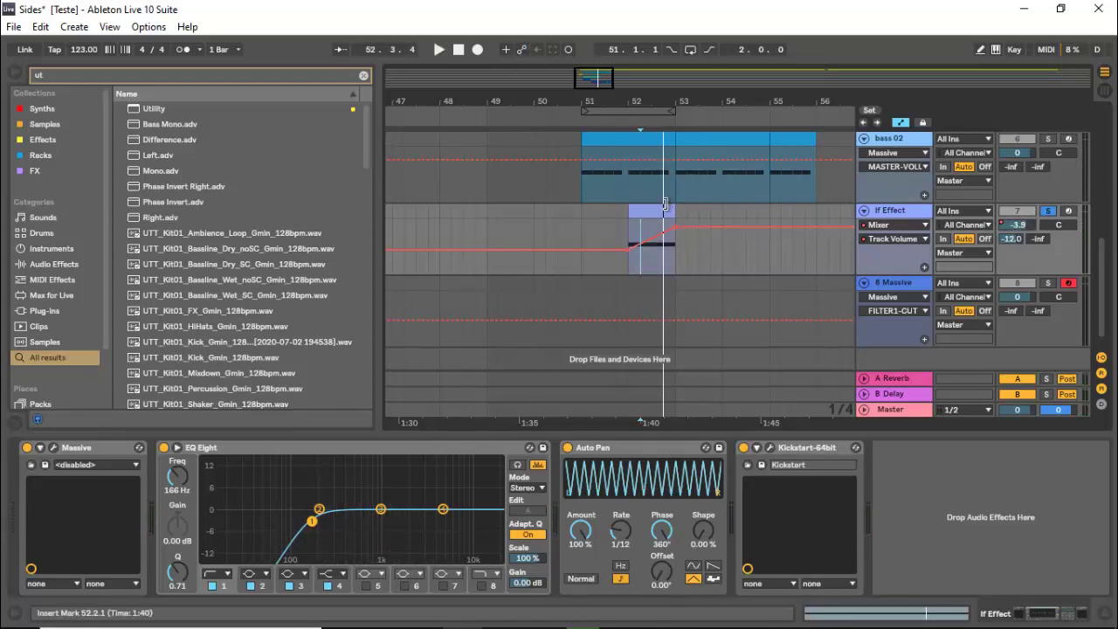
left_click(675, 225)
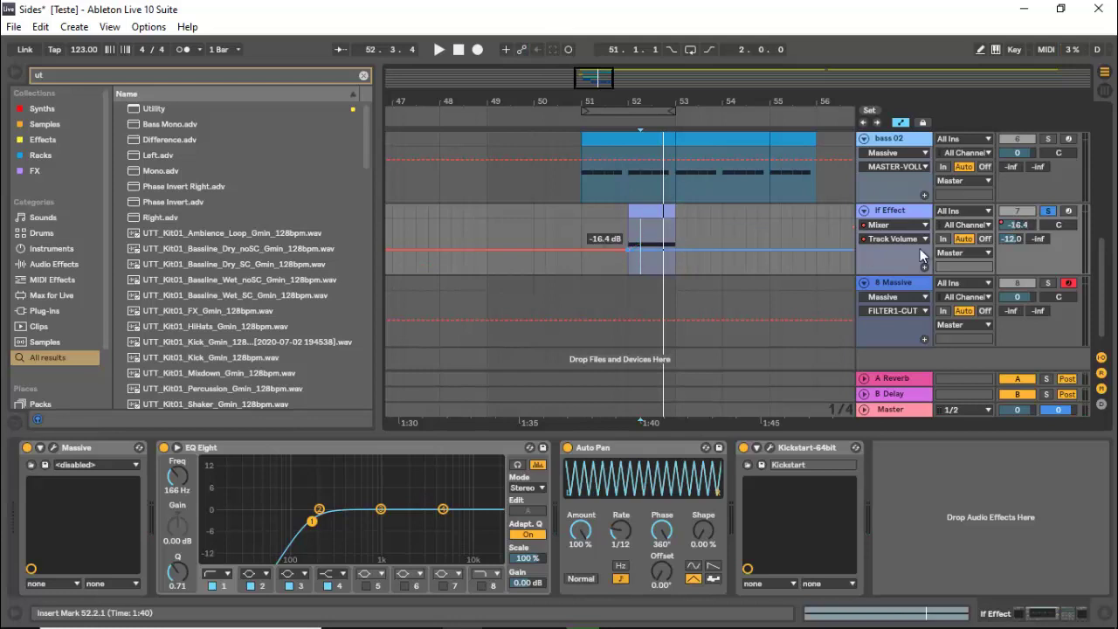
right_click(1009, 210)
right_click(1003, 221)
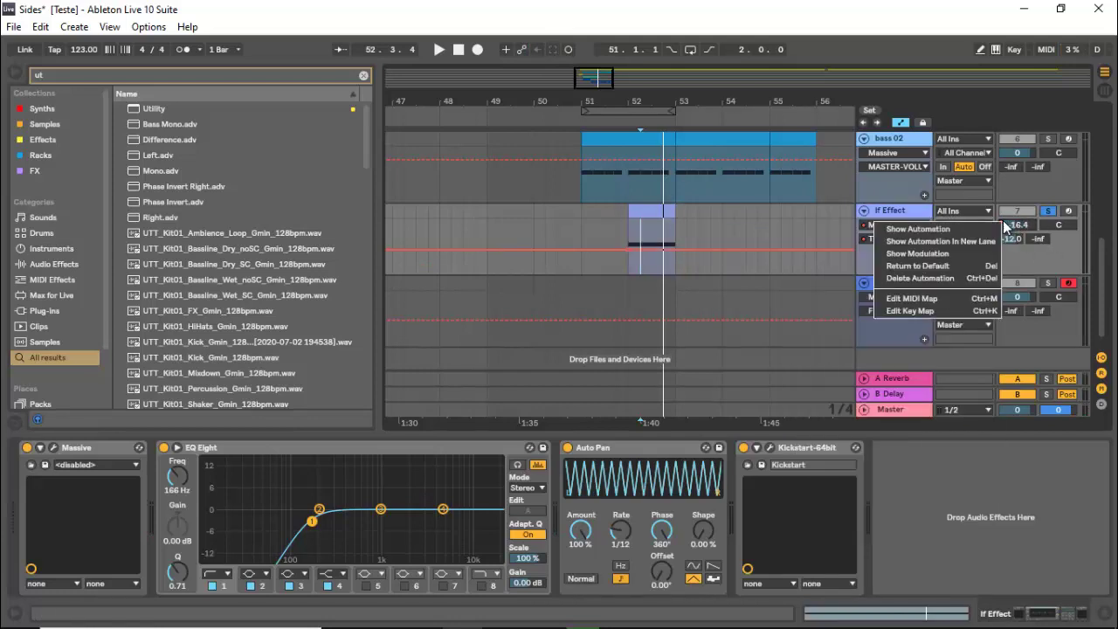
left_click(965, 278)
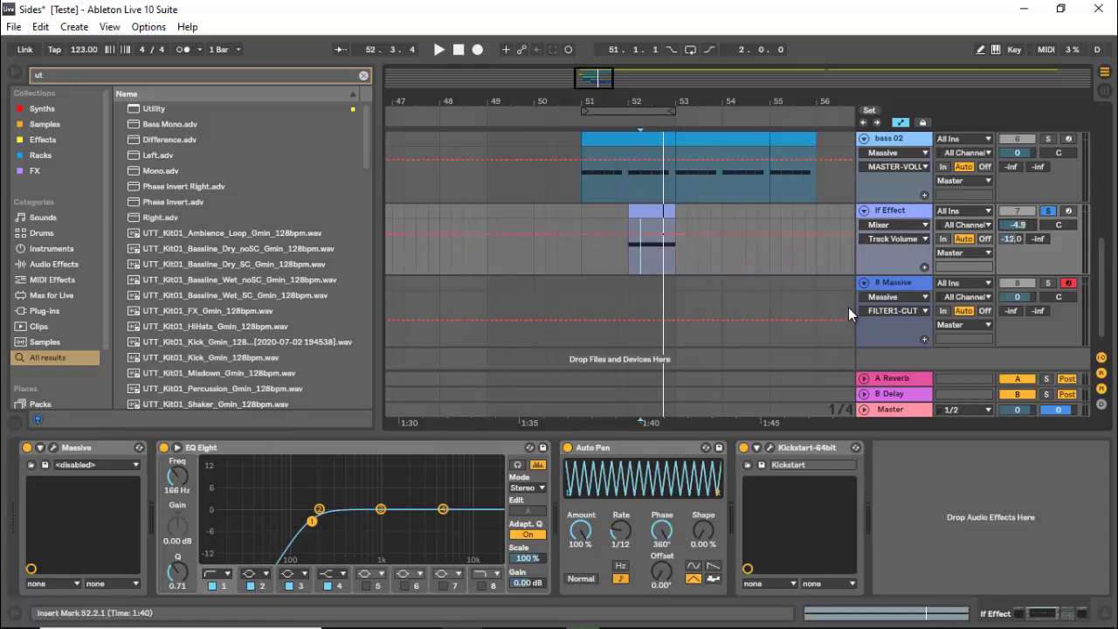
Add Utility at the end of the If Effect chain, after Kickstart, and set its gain to 1.11 dB.
key("ctrl+f")
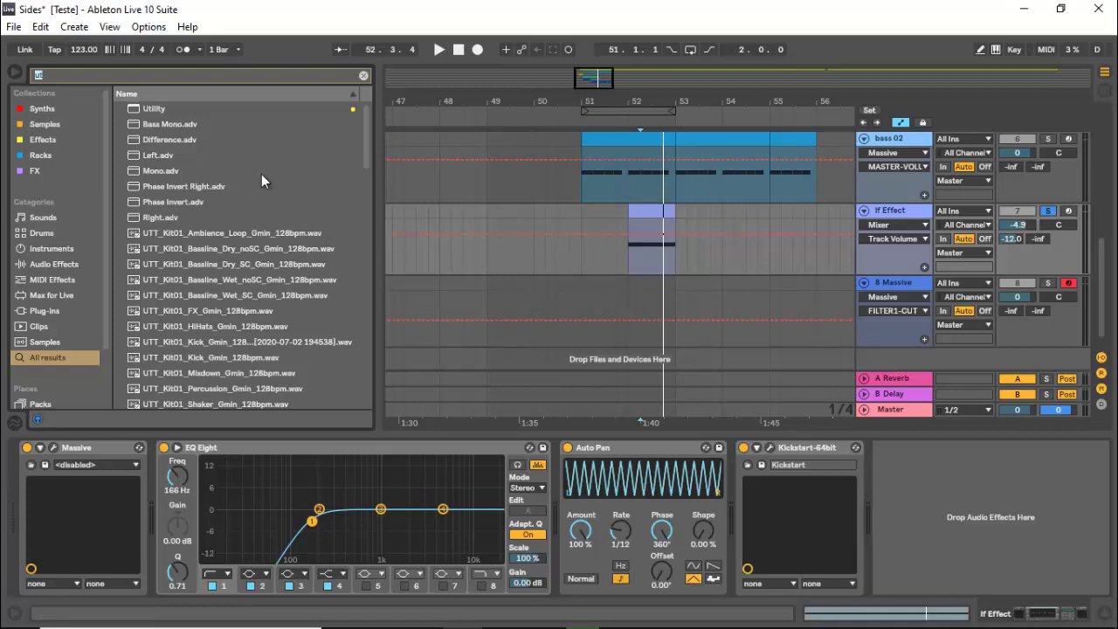
left_click_drag(151, 109, 535, 472)
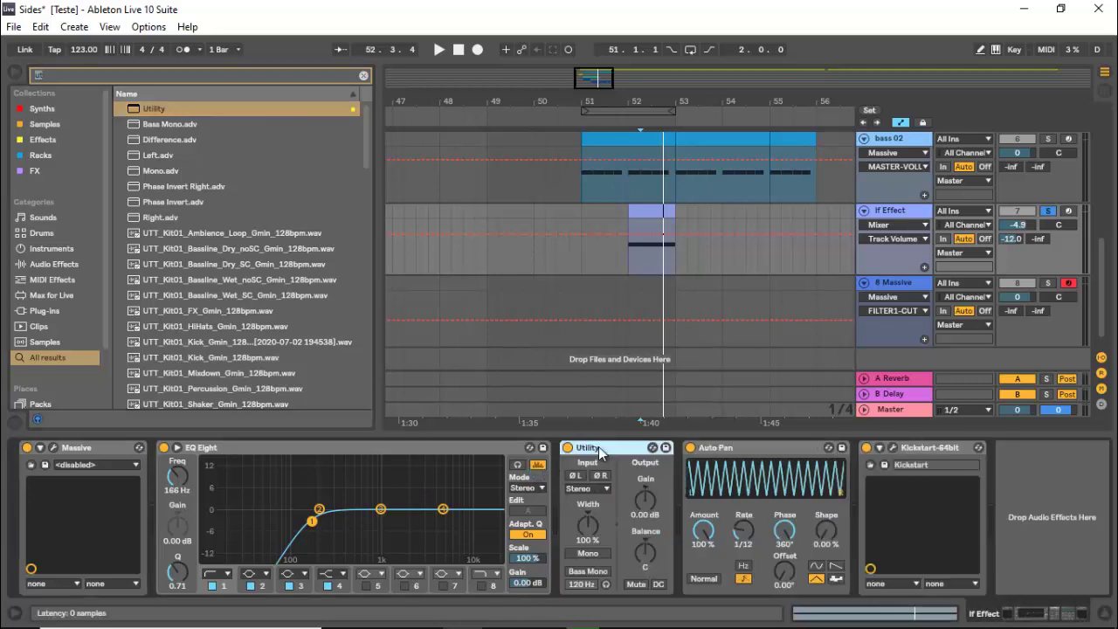
left_click_drag(598, 446, 958, 502)
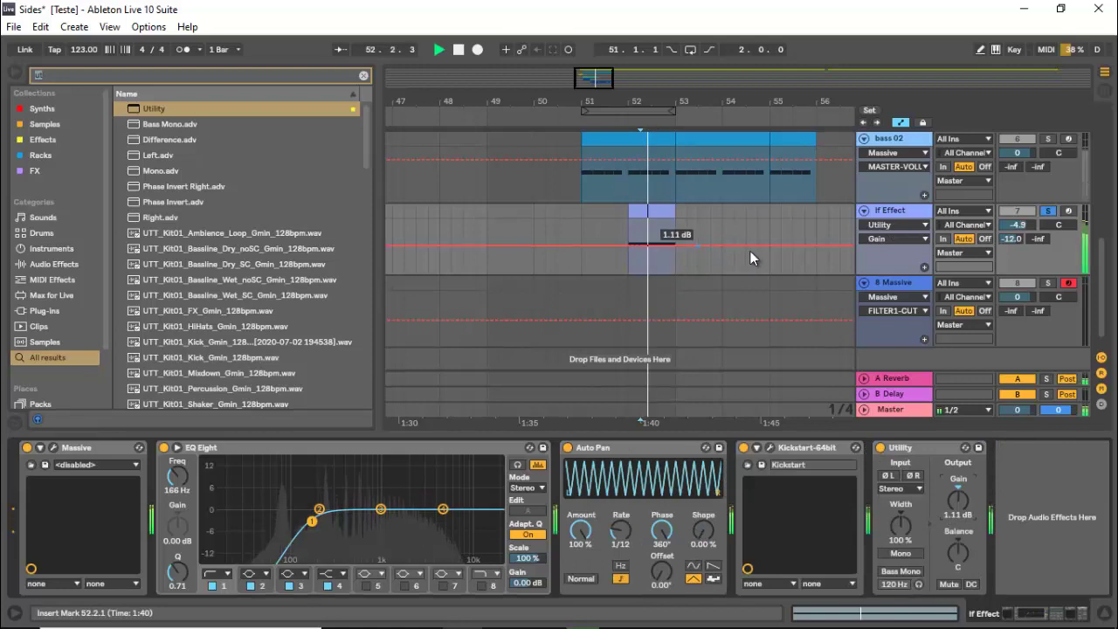
Automate Utility's gain to rise from about -28.1 dB at bar 52 to 1.11 dB at bar 53, auditioning the fade.
key("space")
left_click(676, 245)
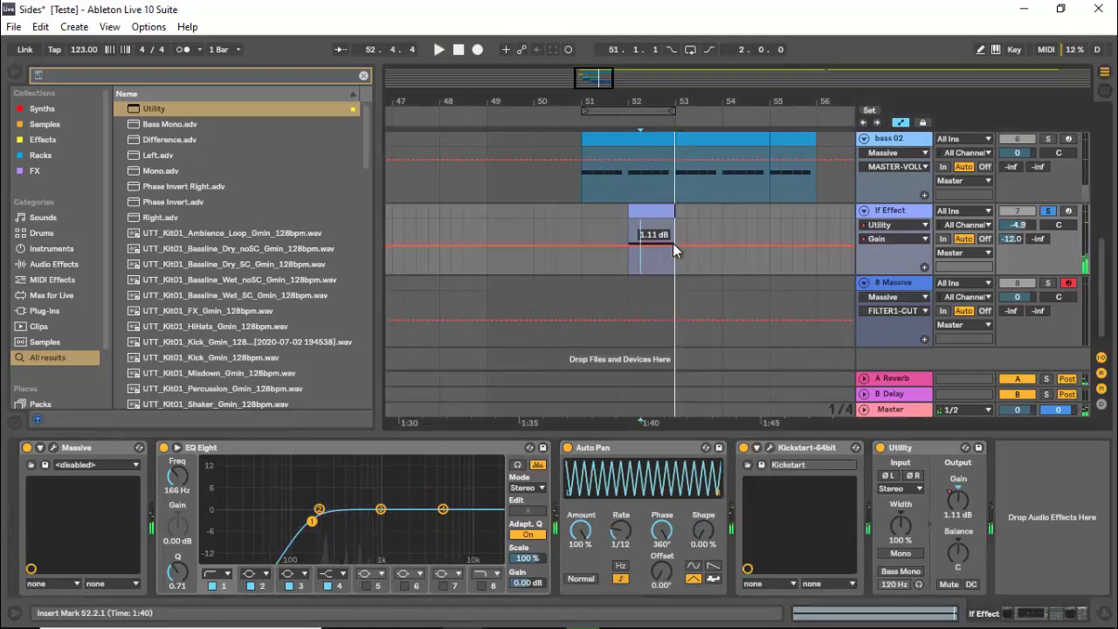
left_click_drag(630, 244, 630, 247)
key("space")
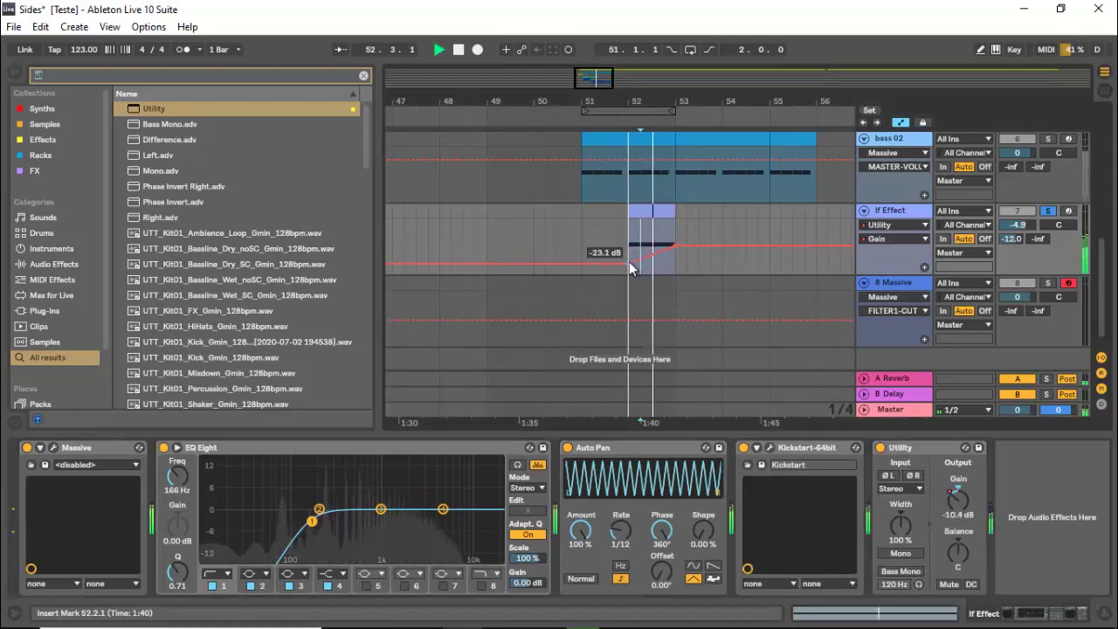
left_click(629, 253)
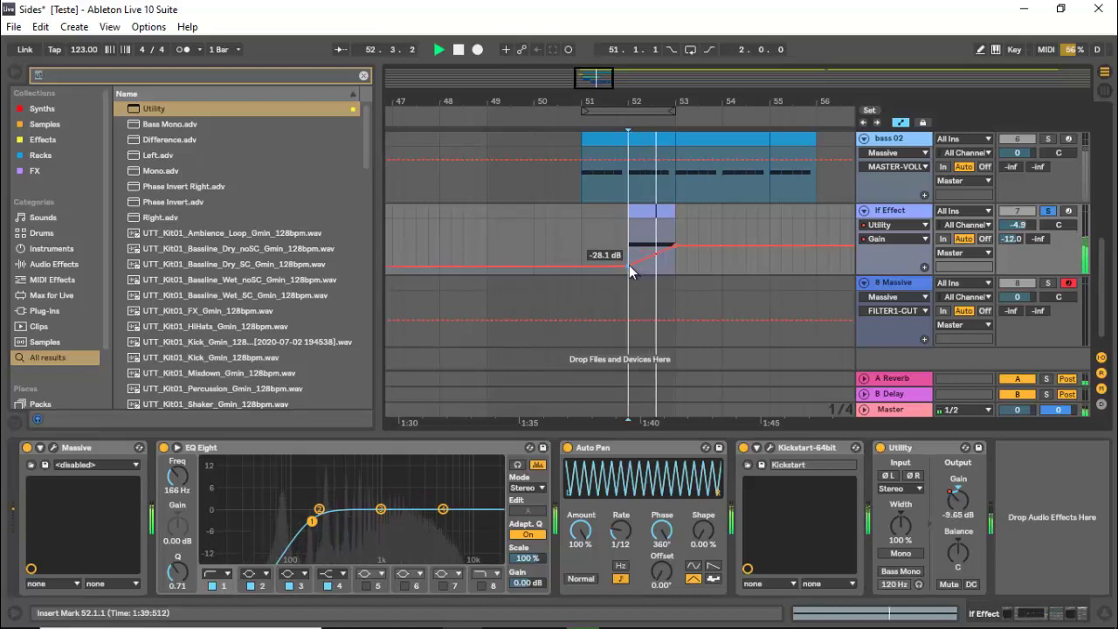
key("space")
Unsolo the If Effect track, play it in the full mix from 51.3 and set its volume to -3.9 dB.
left_click(1043, 213)
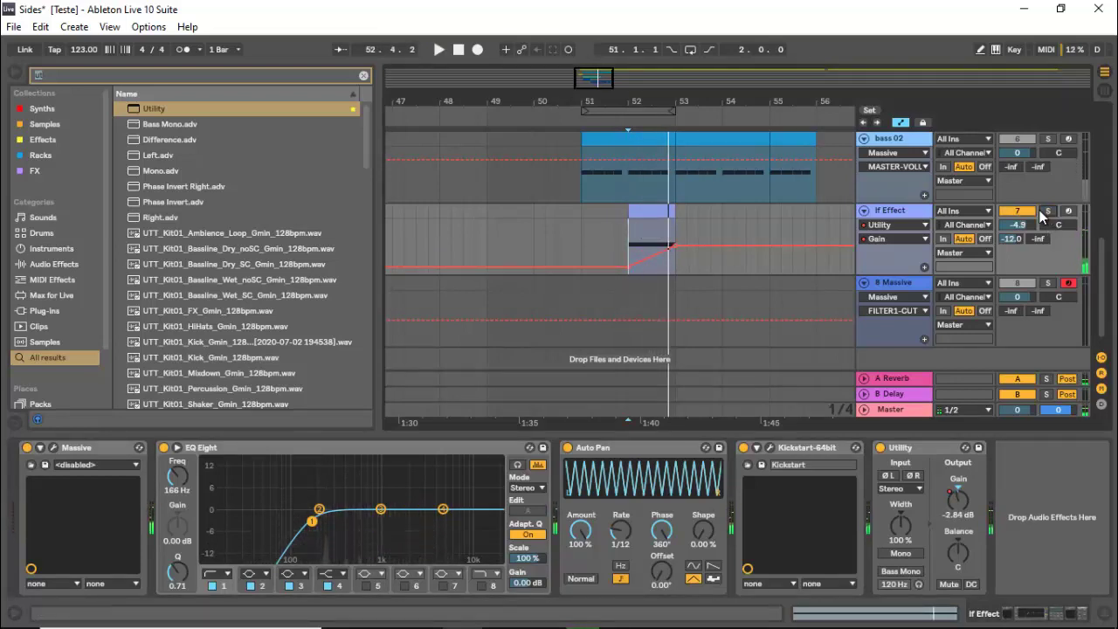
left_click(609, 234)
key("space")
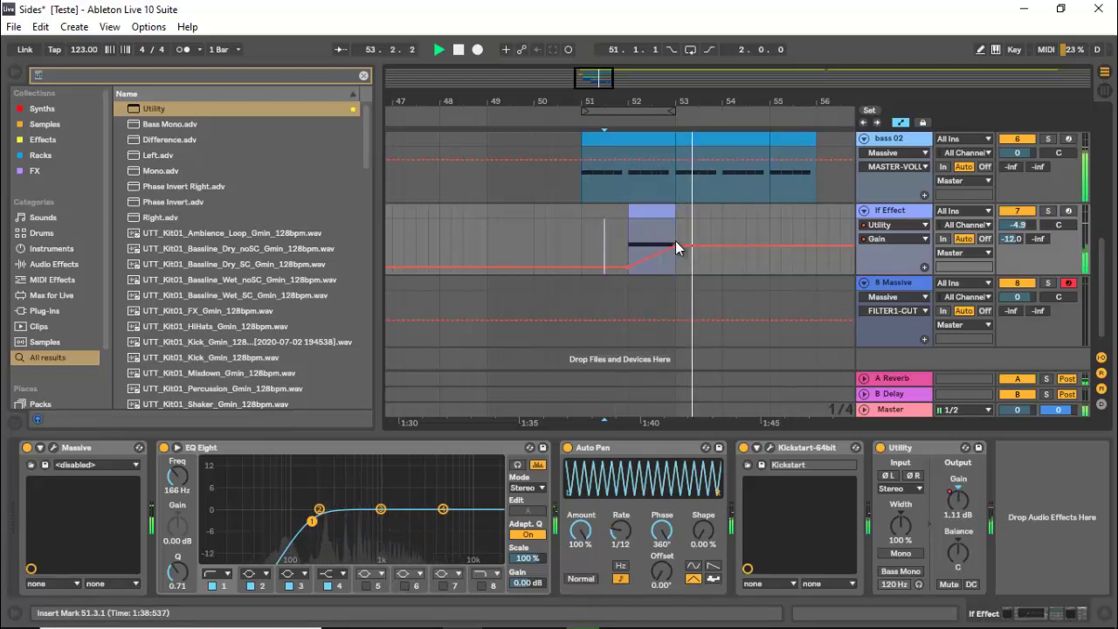
key("space")
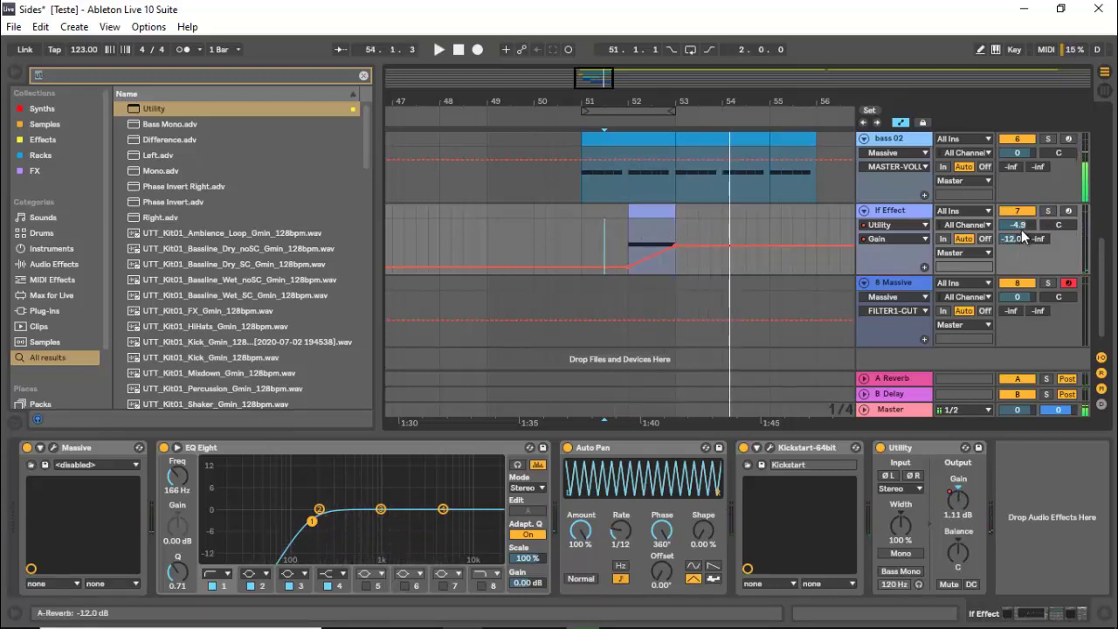
Replay the full mix around bar 52, and hide the device view and the automation lanes.
left_click(612, 244)
key("space")
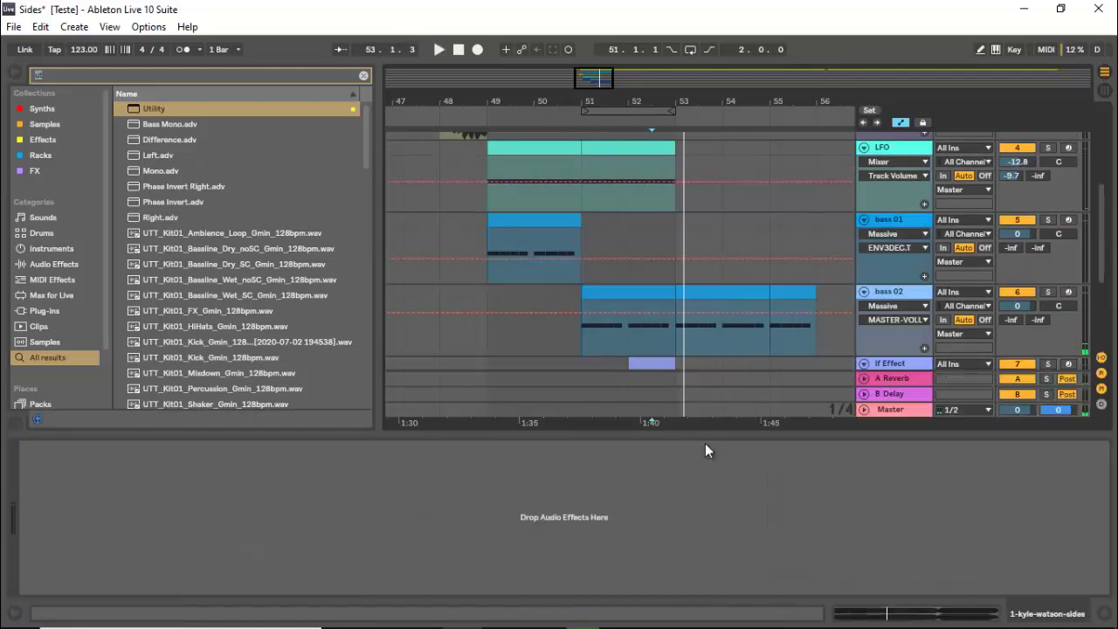
key("ctrl+alt+l")
key("a")
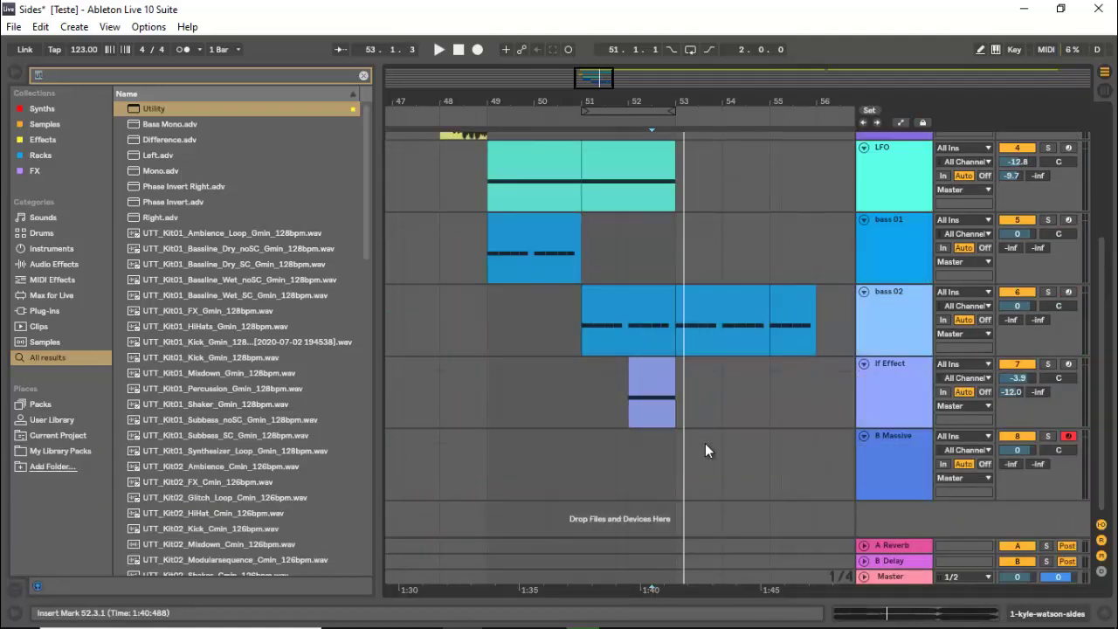
left_click_drag(598, 81, 596, 76)
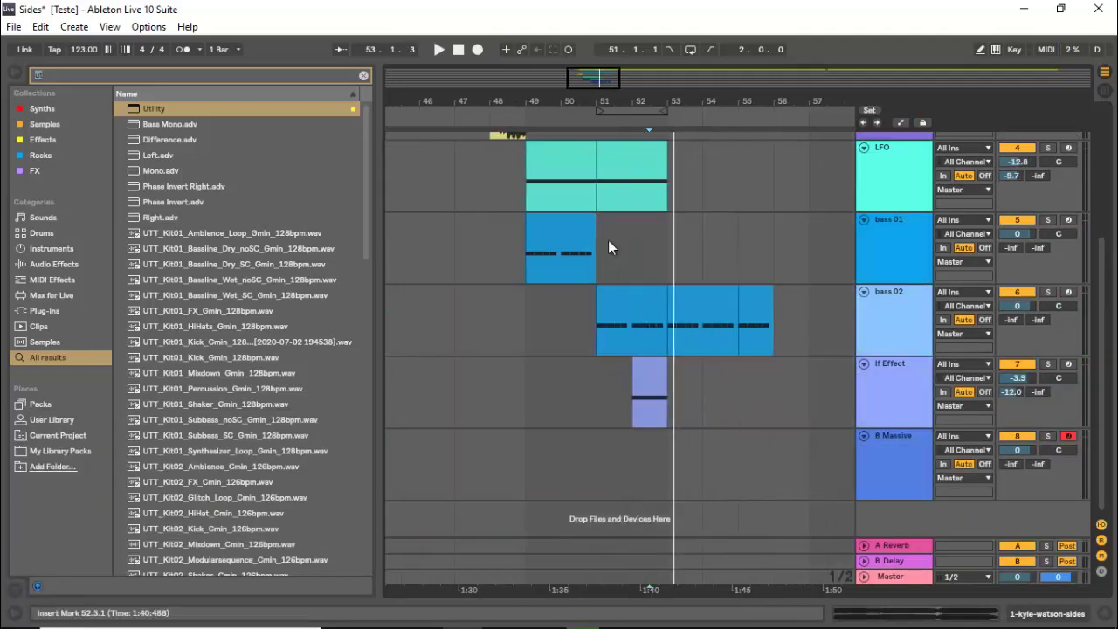
scroll(534, 451, "up", 3)
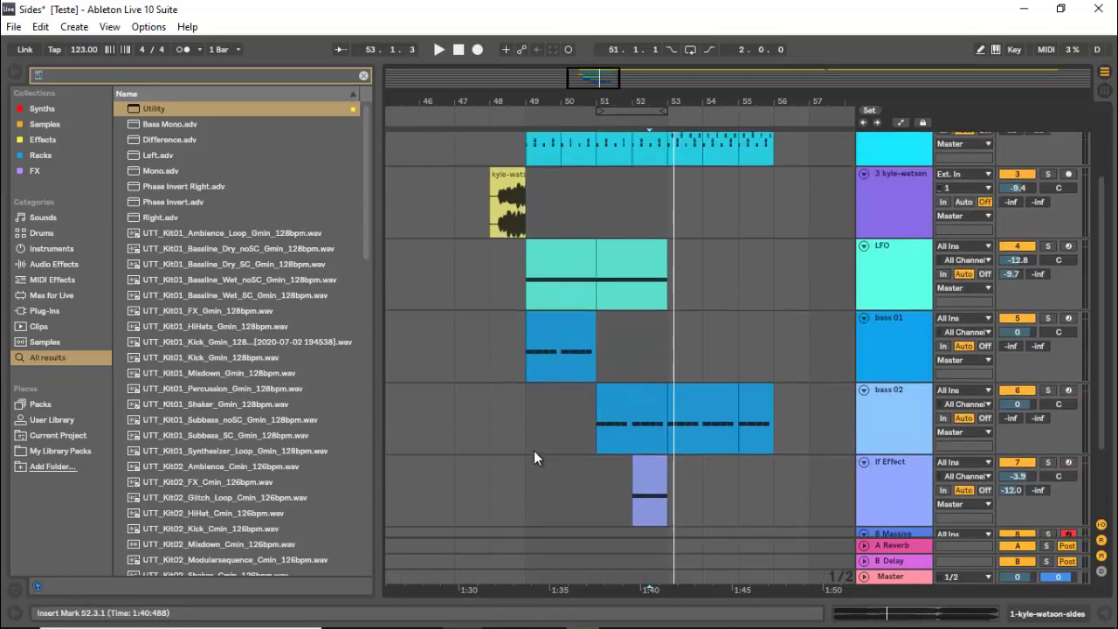
left_click(523, 220)
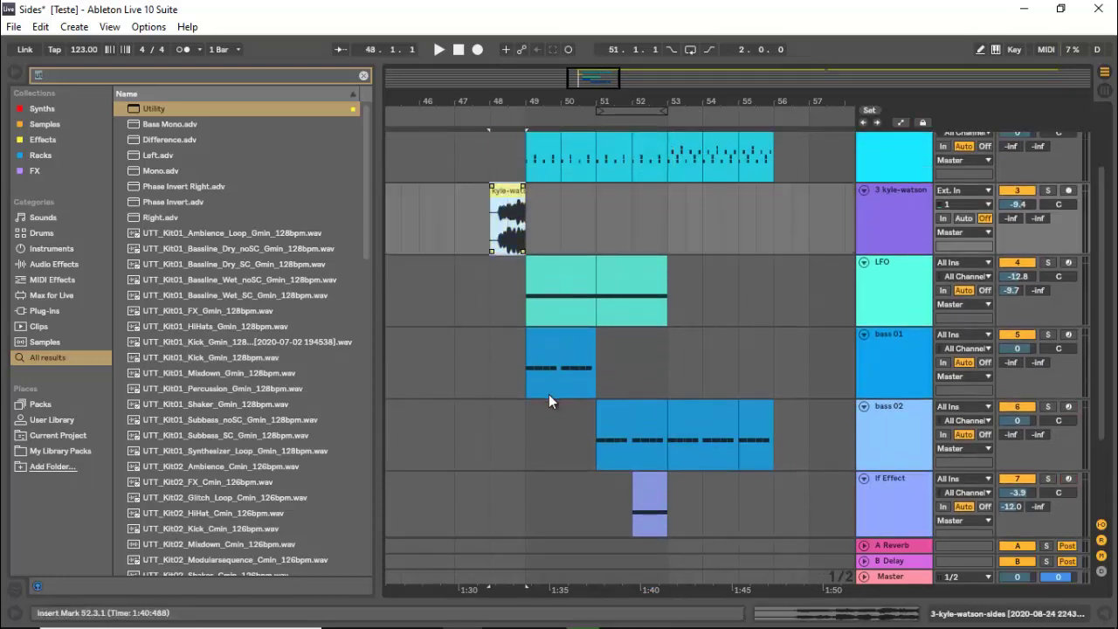
scroll(549, 394, "up", 3)
scroll(549, 402, "down", 2)
left_click(563, 368)
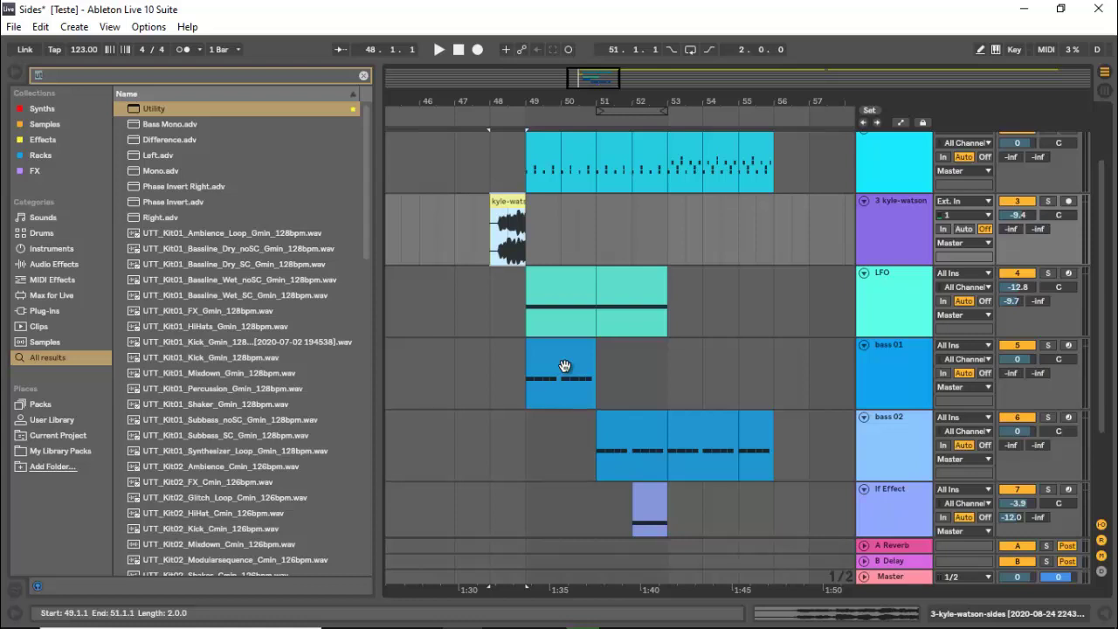
key("shift+Tab")
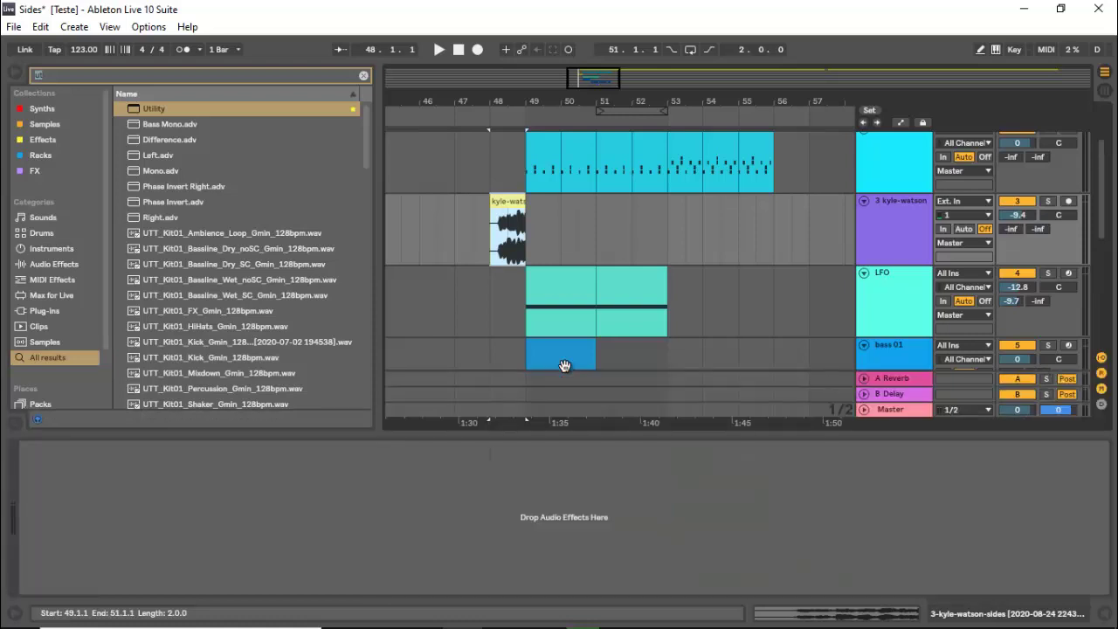
key("ctrl+alt+l")
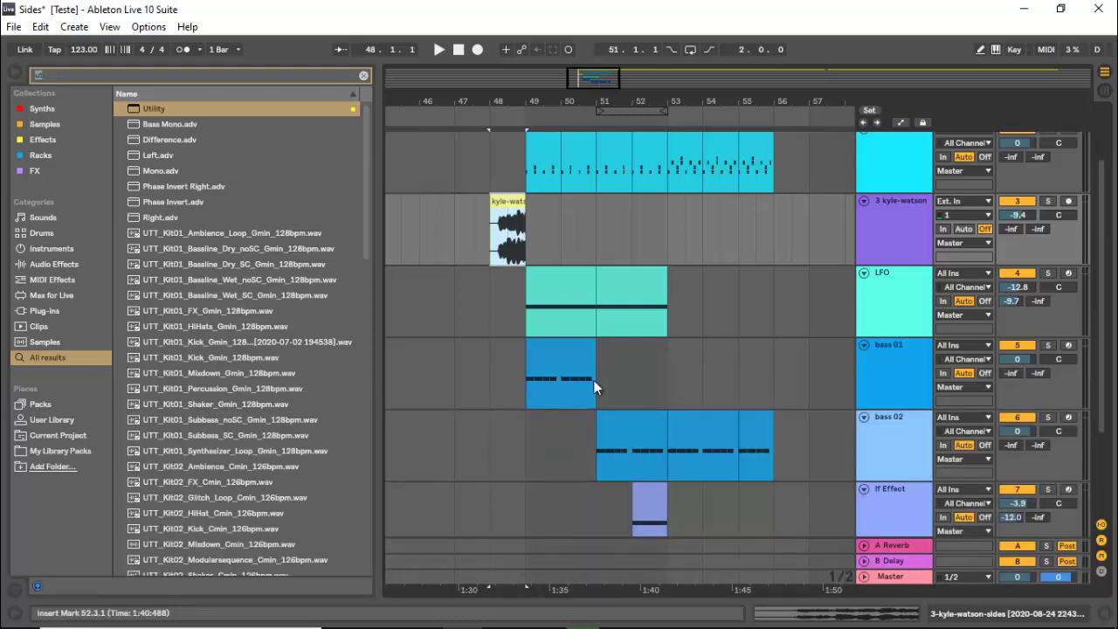
Play the full arrangement from bar 48, starting at the kyle-watson clip and running into the bass sections.
left_click(483, 262)
key("space")
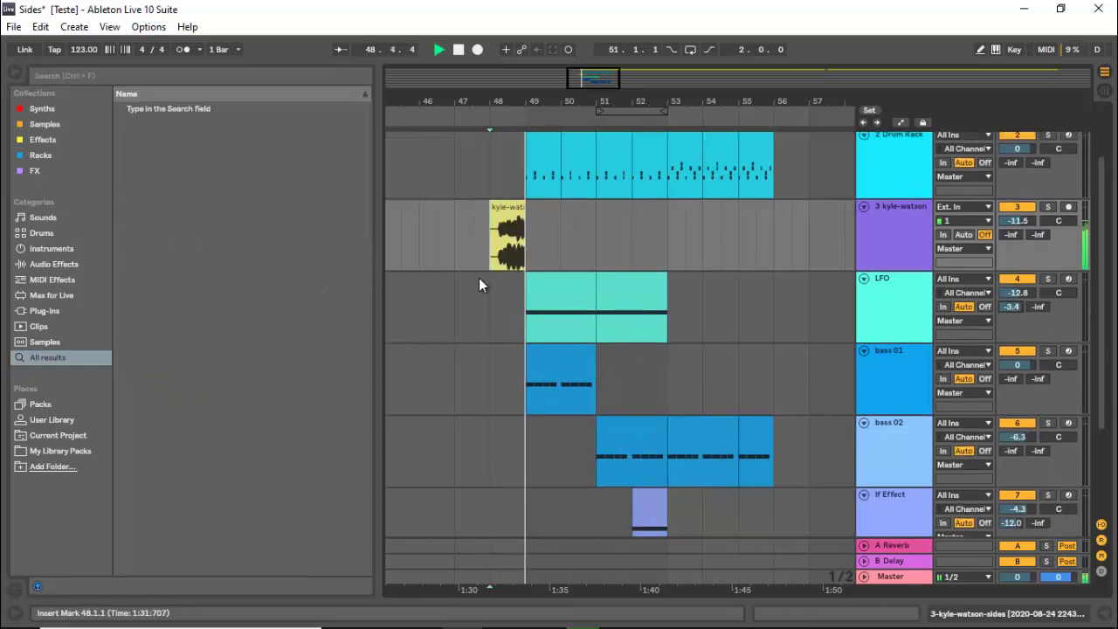